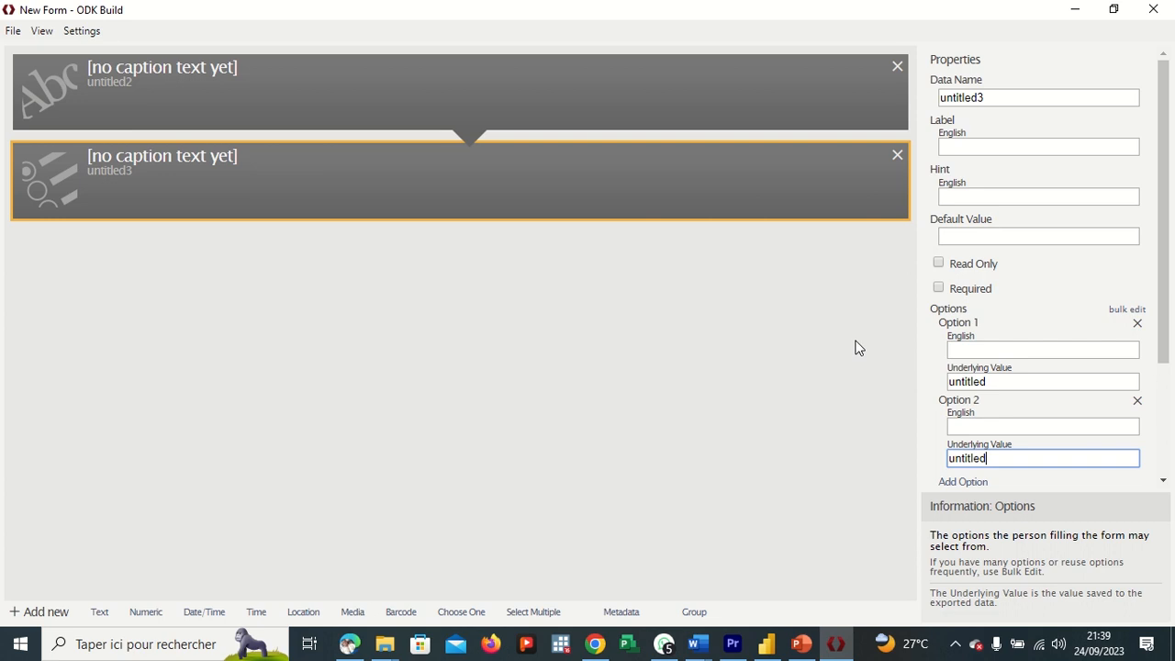
Step: Delete the two untitled questions so the form is empty
click(897, 155)
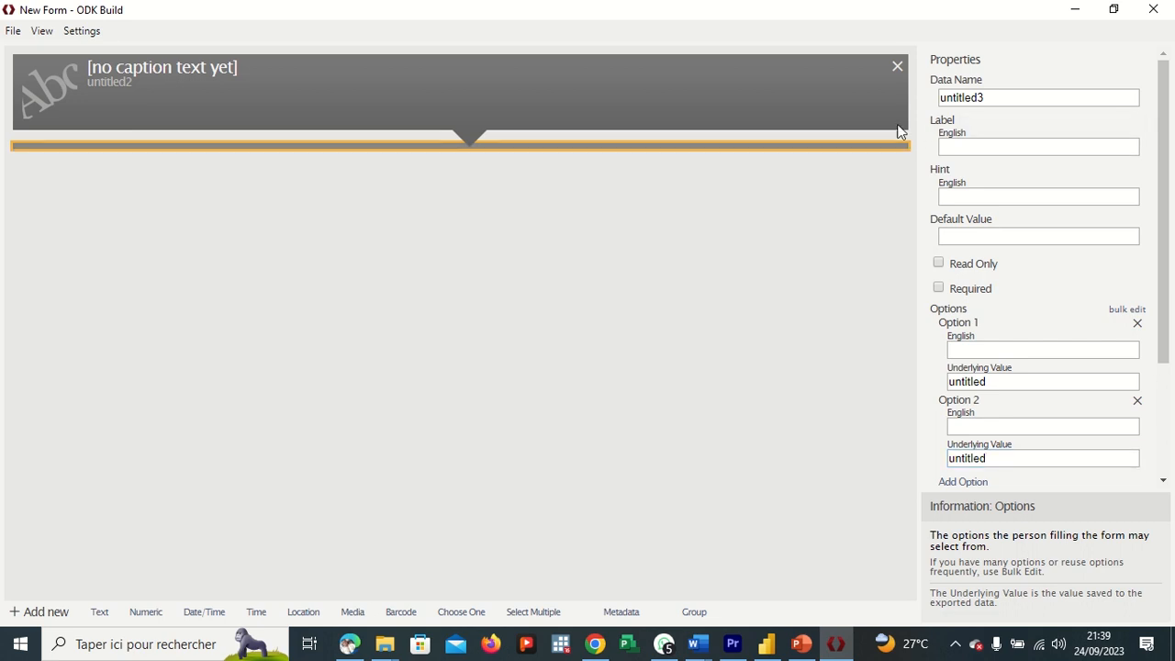
click(895, 71)
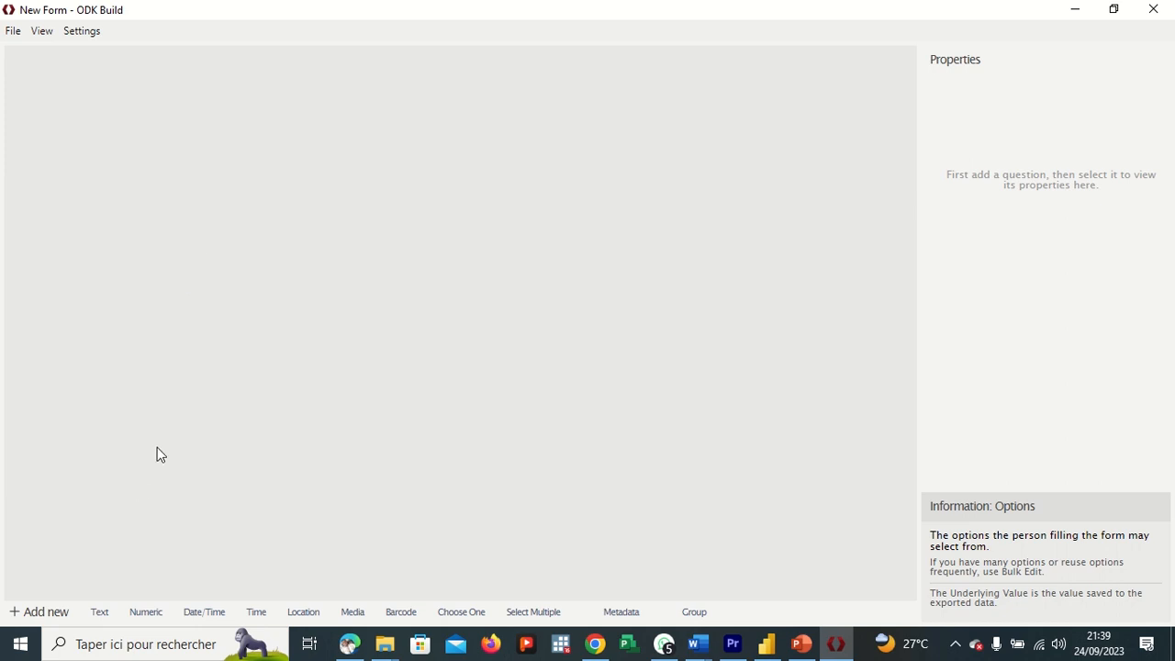
Step: Add a Date/Time question to the form and set its data name to "time"
click(208, 614)
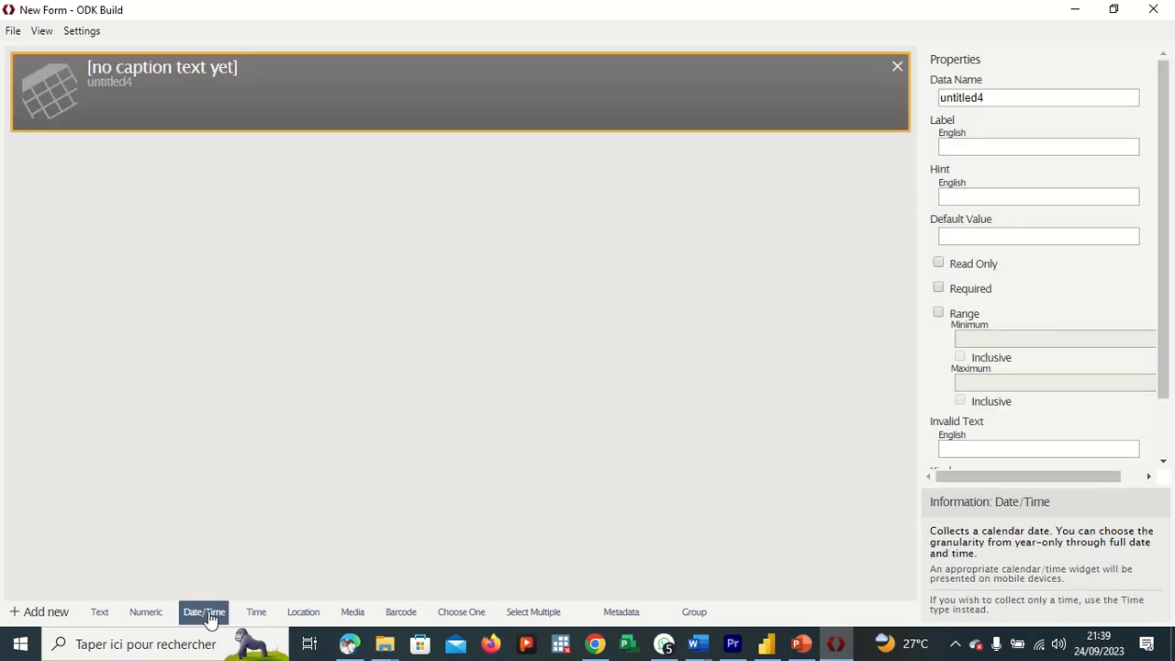
click(996, 97)
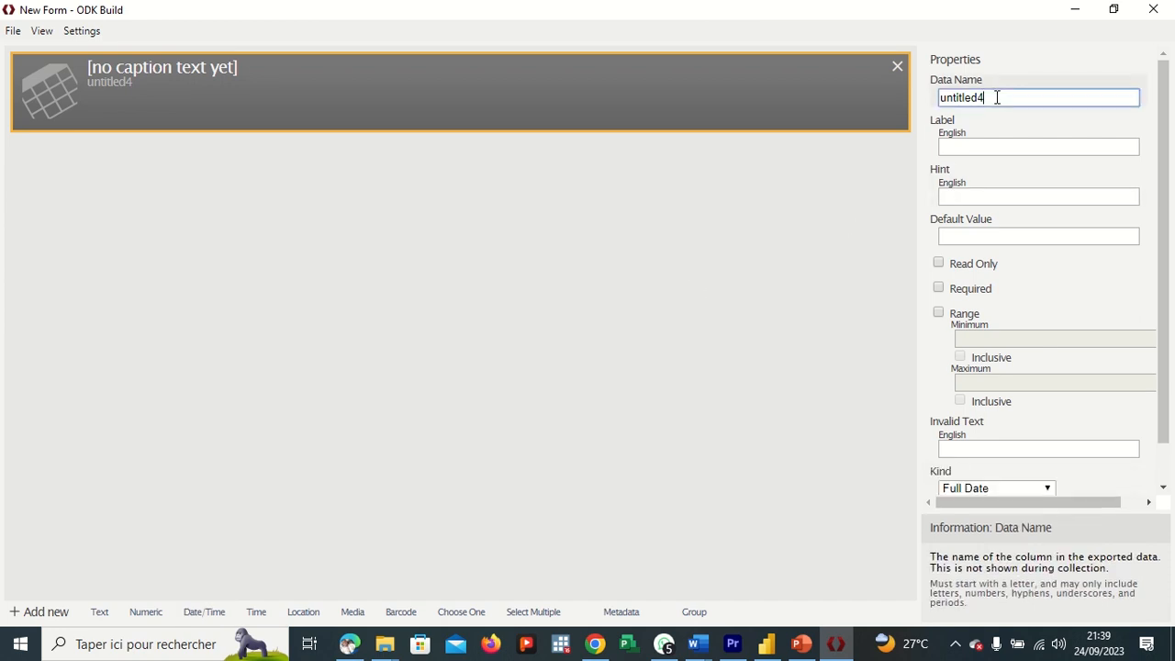
key(BackSpace)
key(BackSpace)
key(BackSpace)
key(BackSpace)
key(BackSpace)
key(BackSpace)
key(BackSpace)
key(BackSpace)
key(BackSpace)
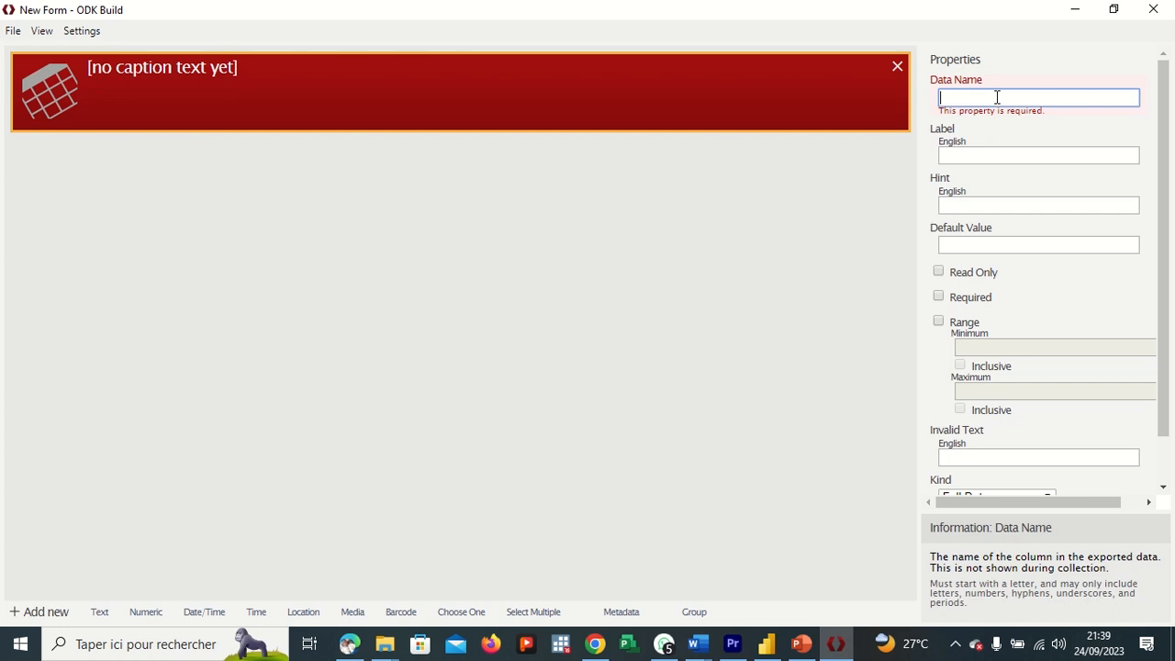
text(time)
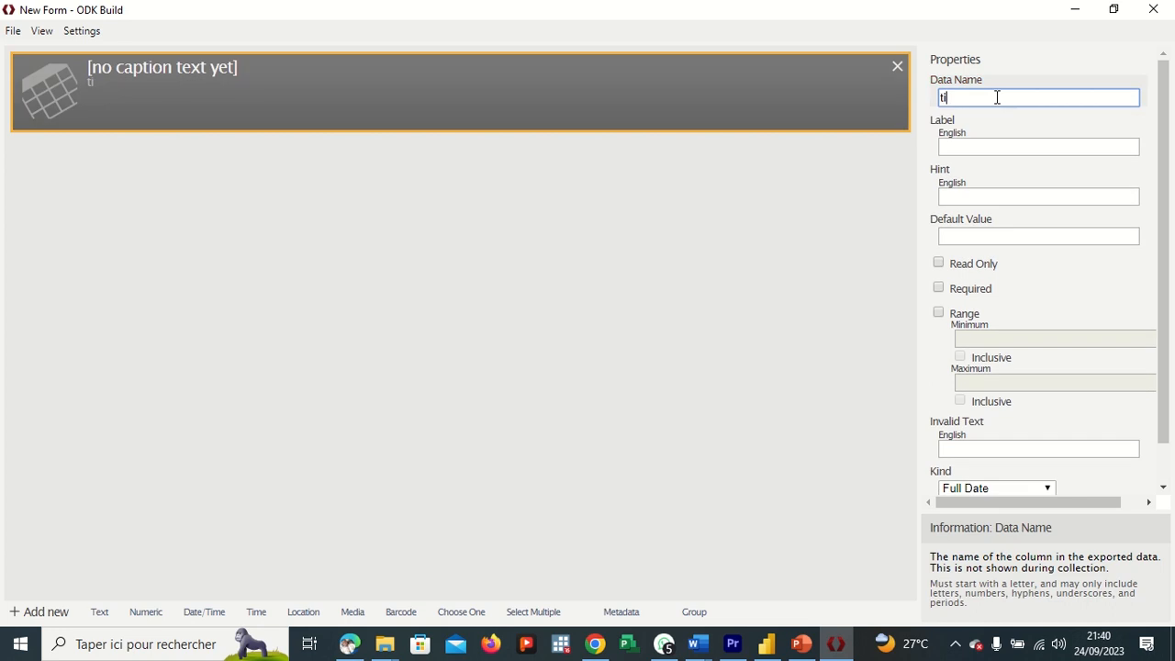
Step: Label the date question "Entrer date et Heure" in English and make it required
click(981, 140)
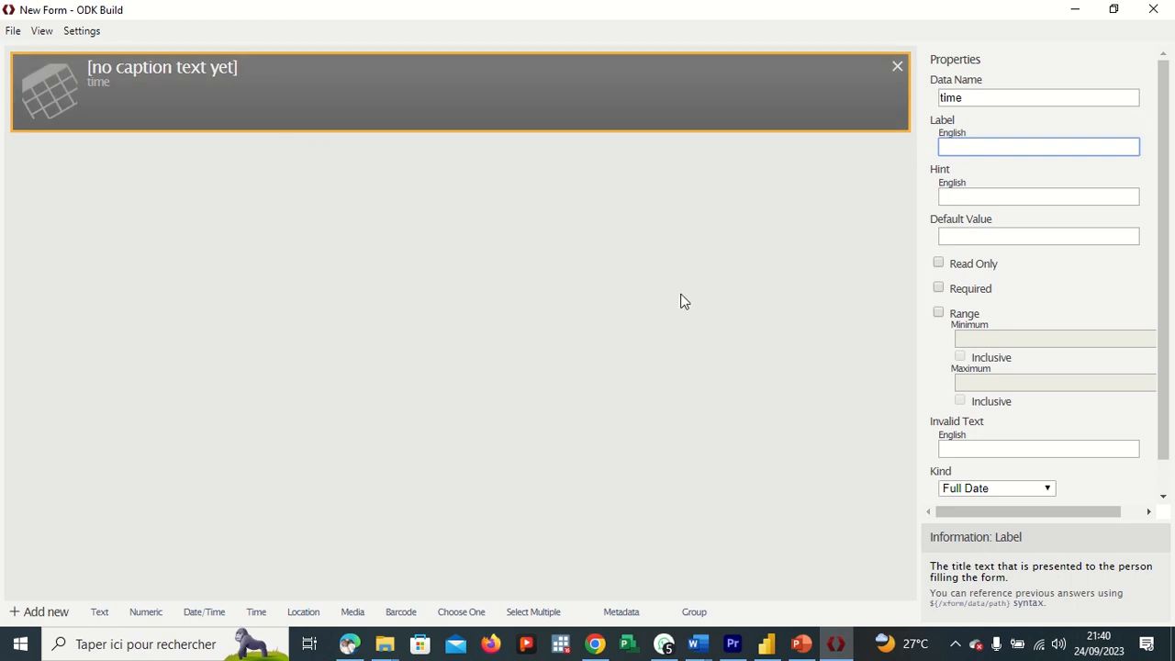
text(Entre)
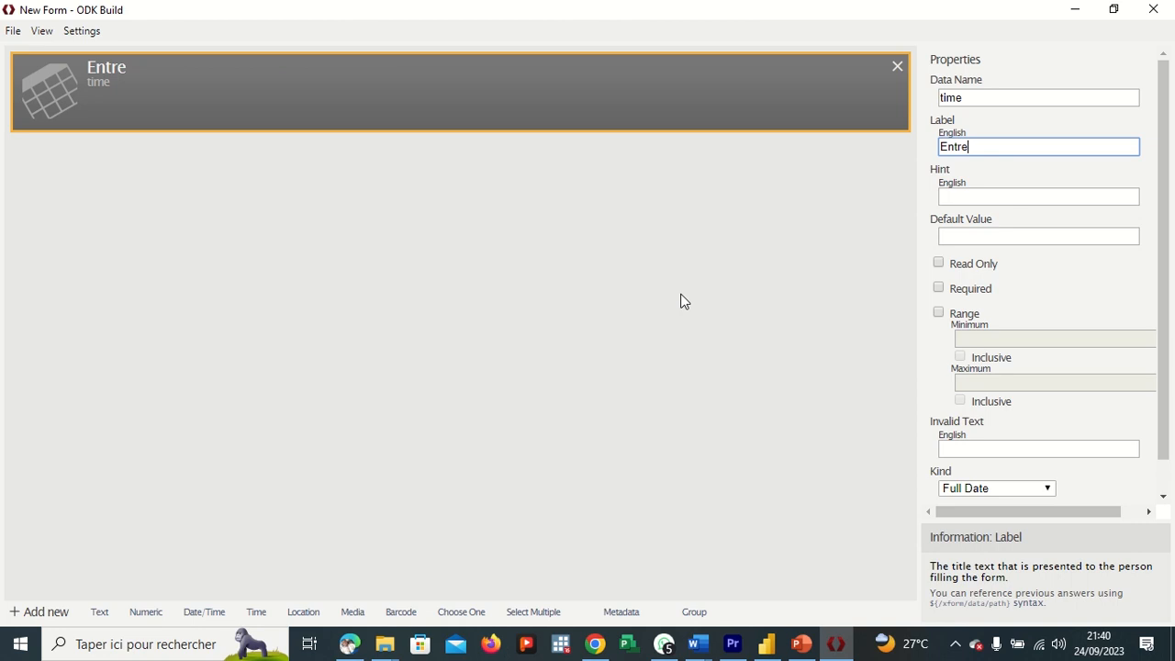
text(r date et Hue)
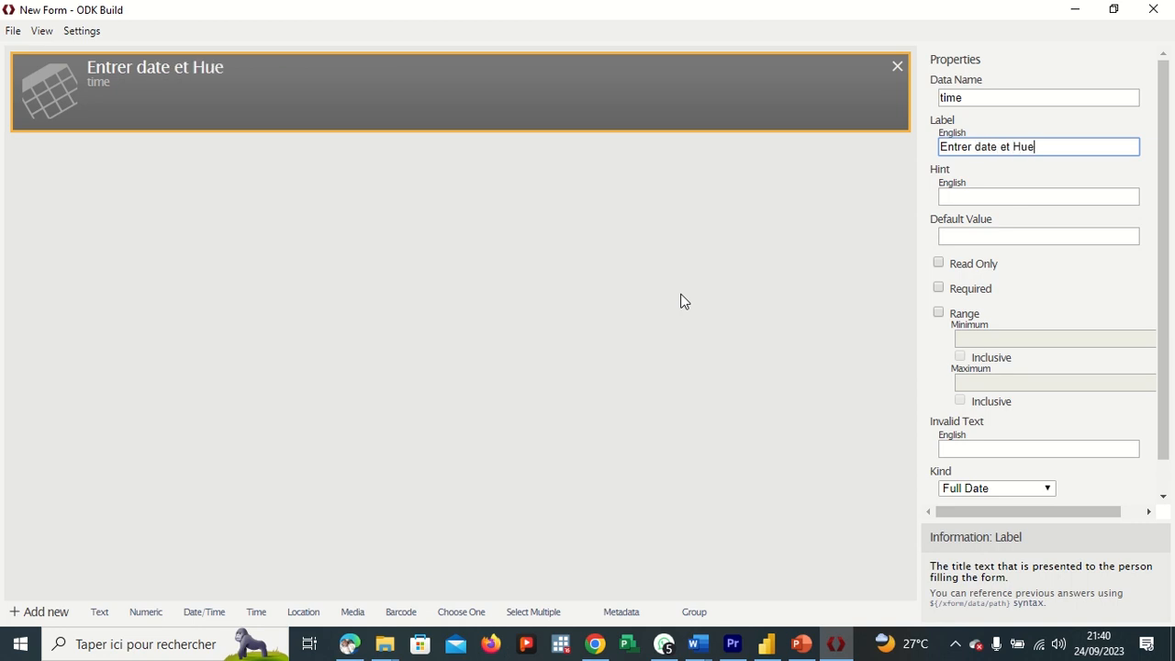
key(BackSpace)
key(BackSpace)
text(eure)
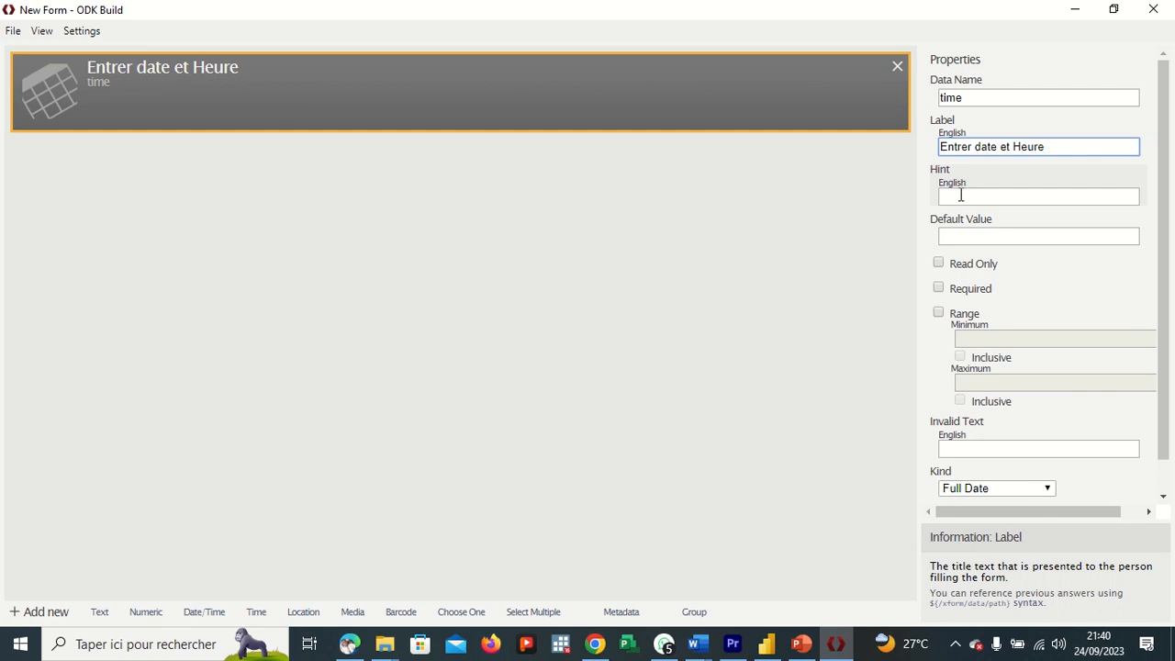
click(960, 196)
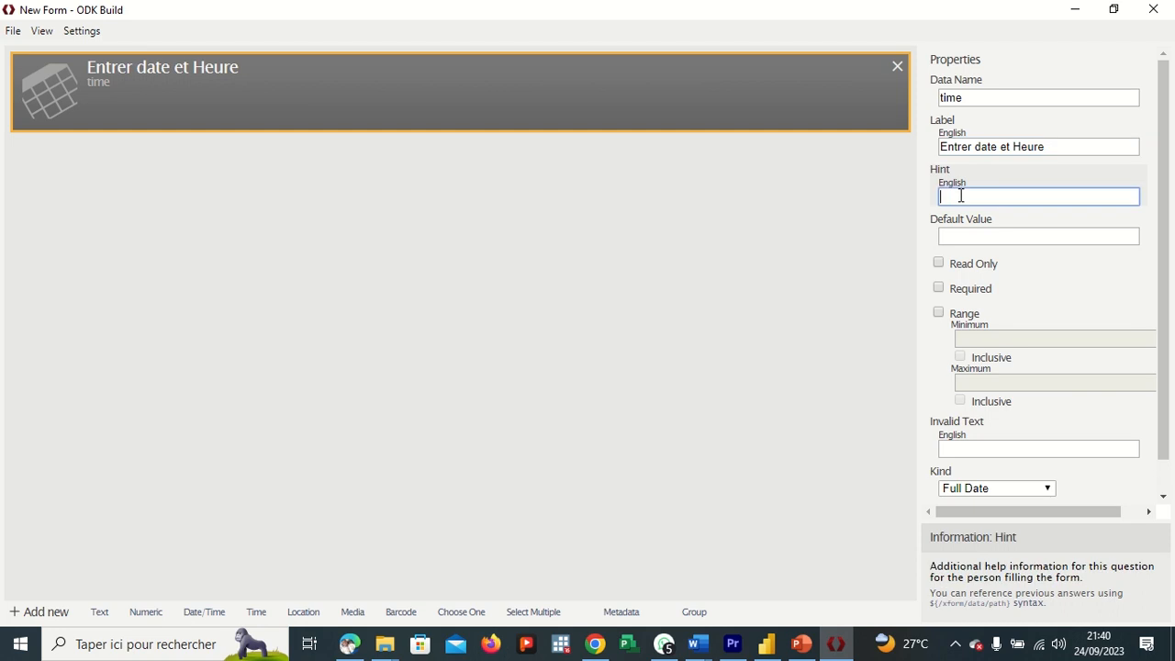
click(938, 287)
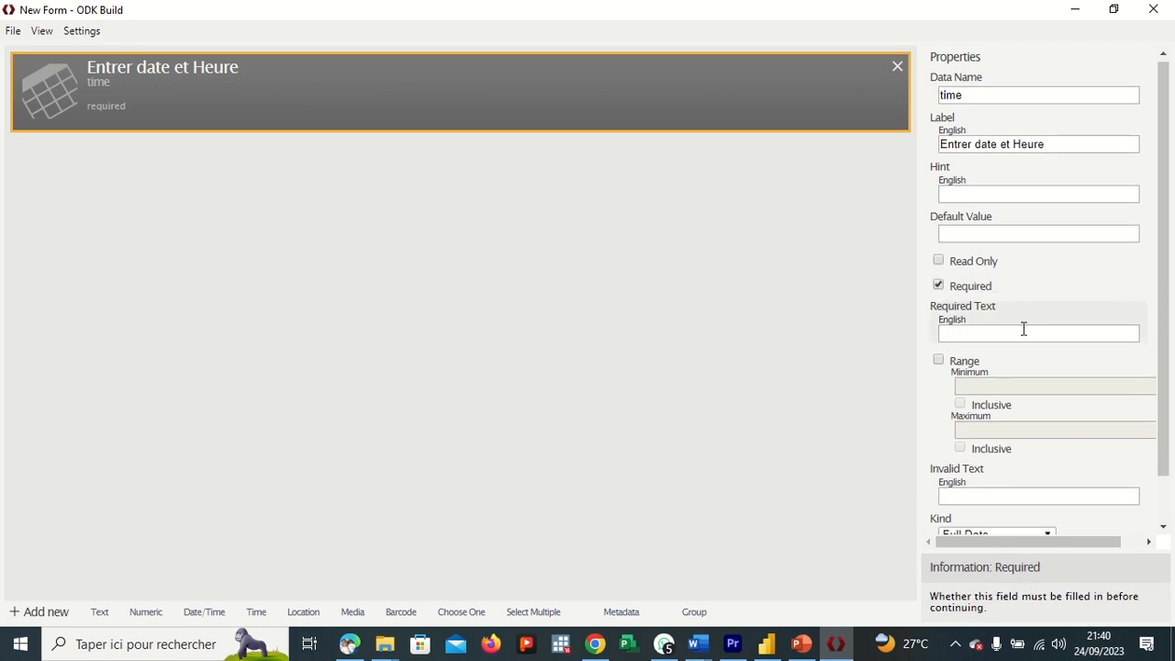
scroll(1024, 328, down, 1)
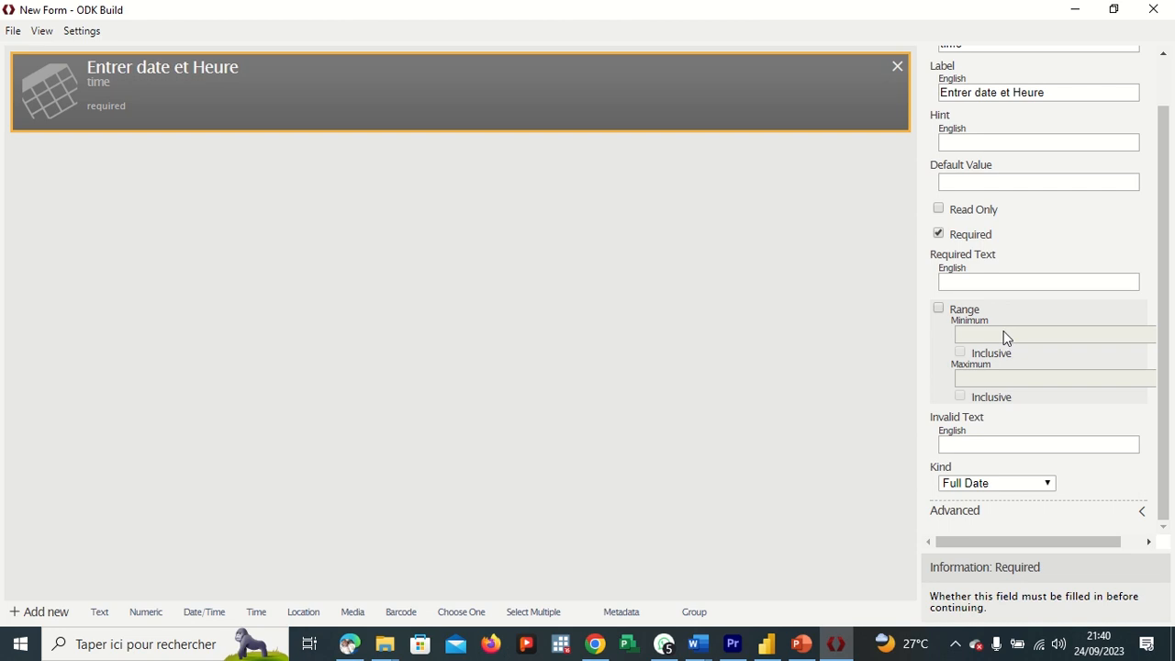
click(938, 312)
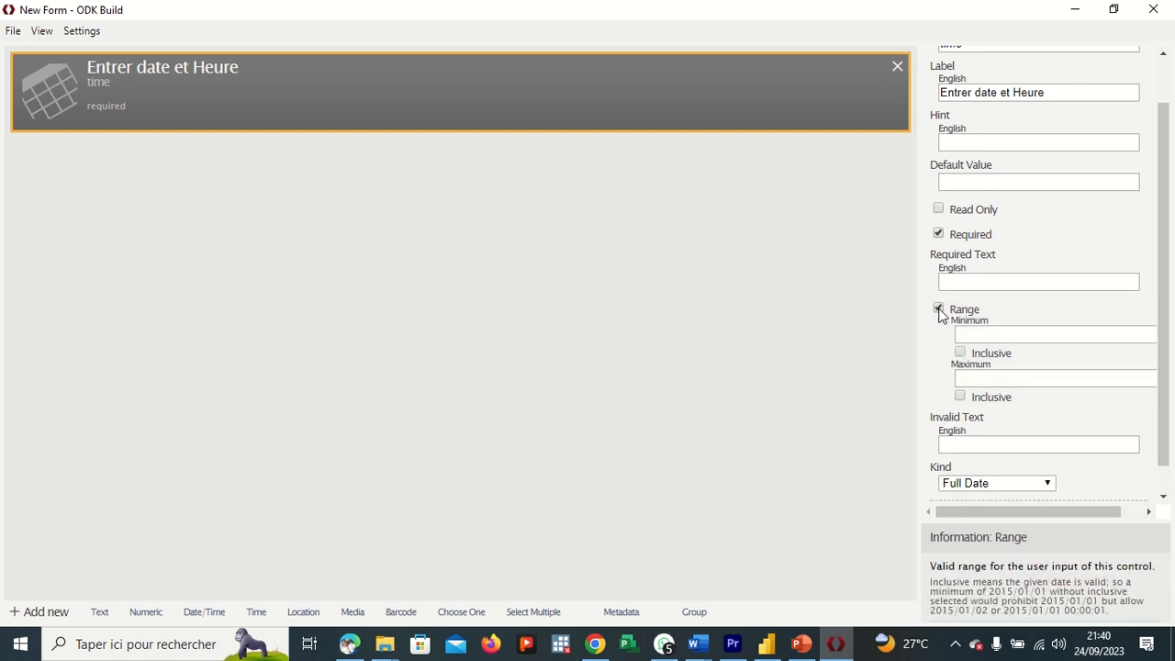
click(981, 332)
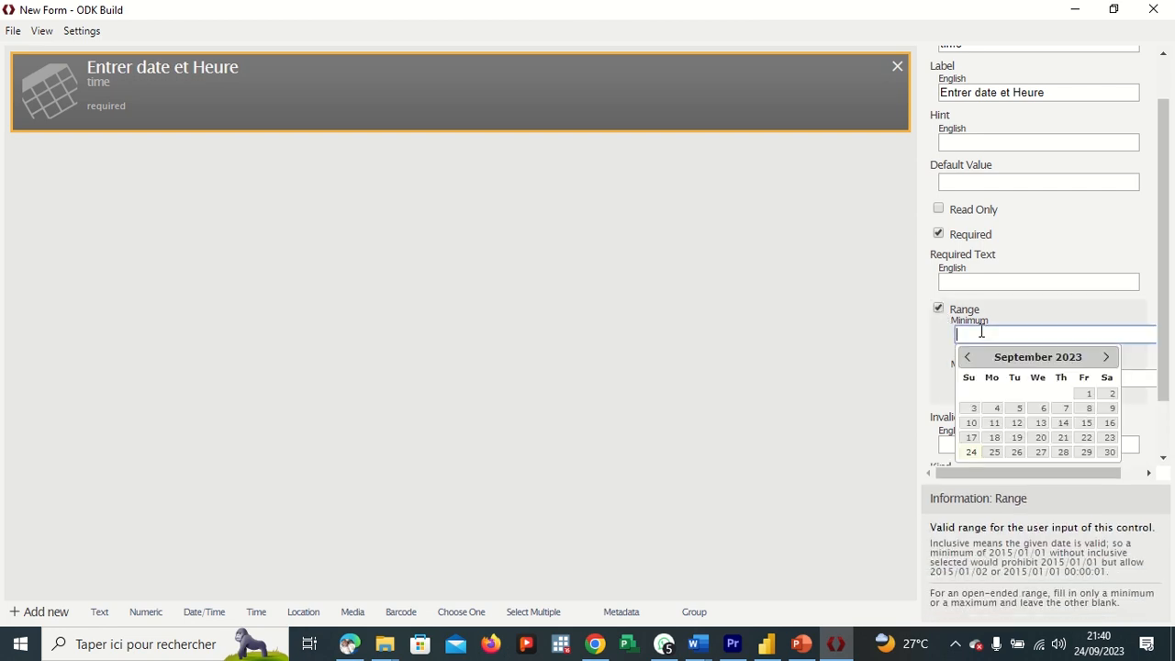
click(939, 311)
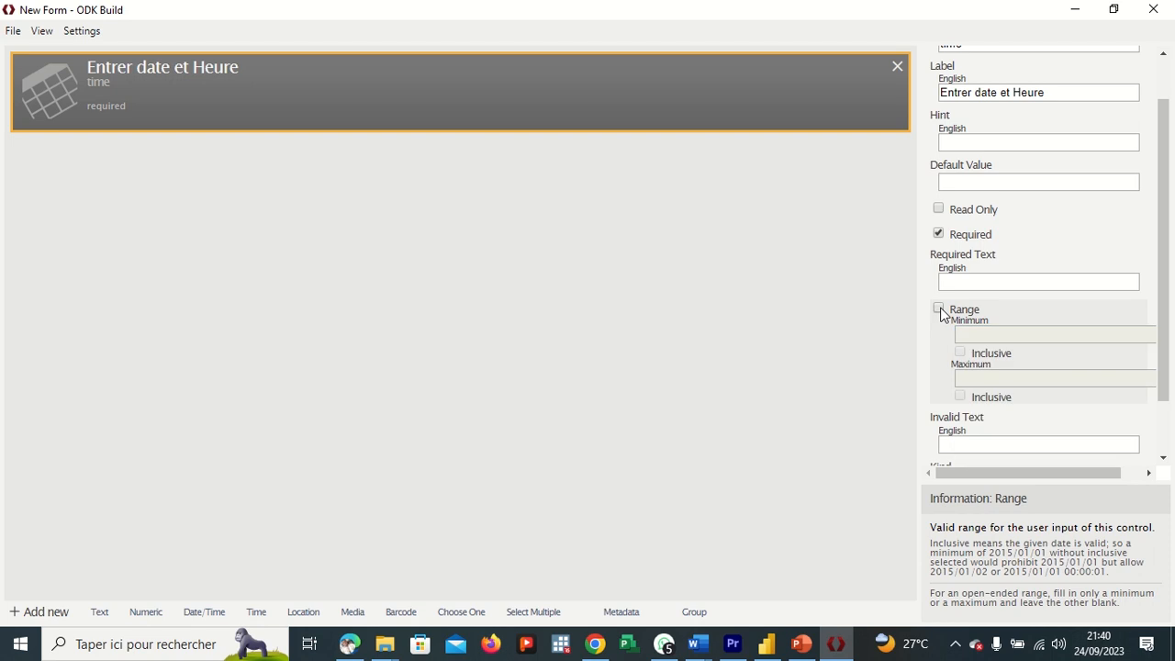
Step: Limit the date question to a range with minimum 2023-09-23 and maximum 2023-10-01
click(939, 311)
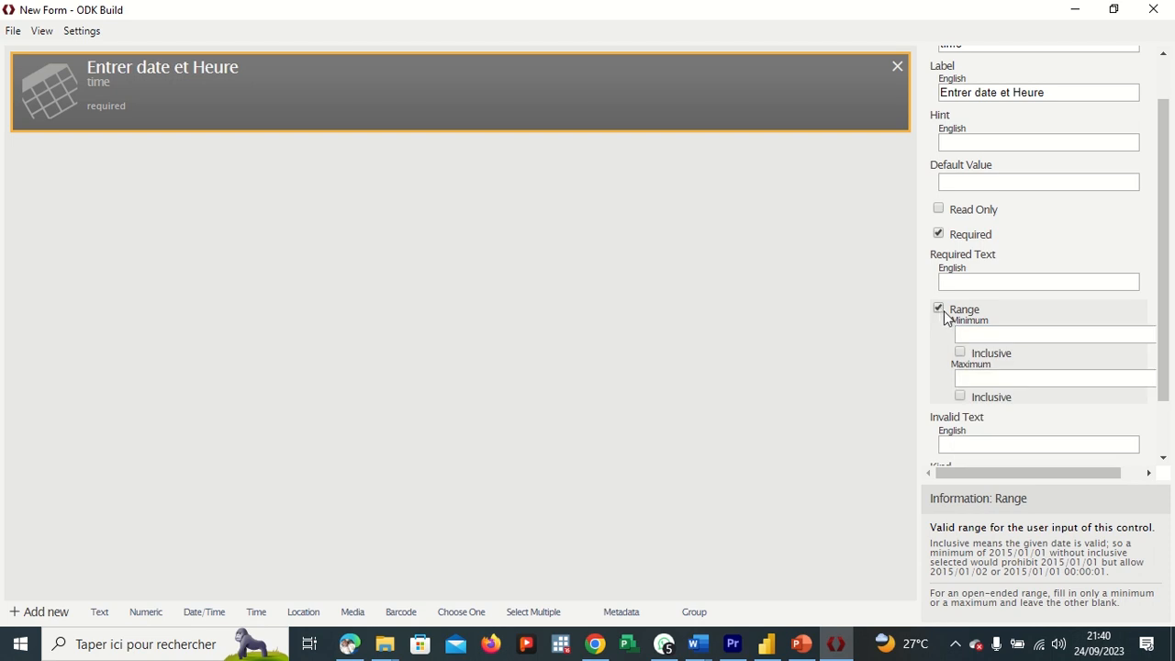
click(990, 329)
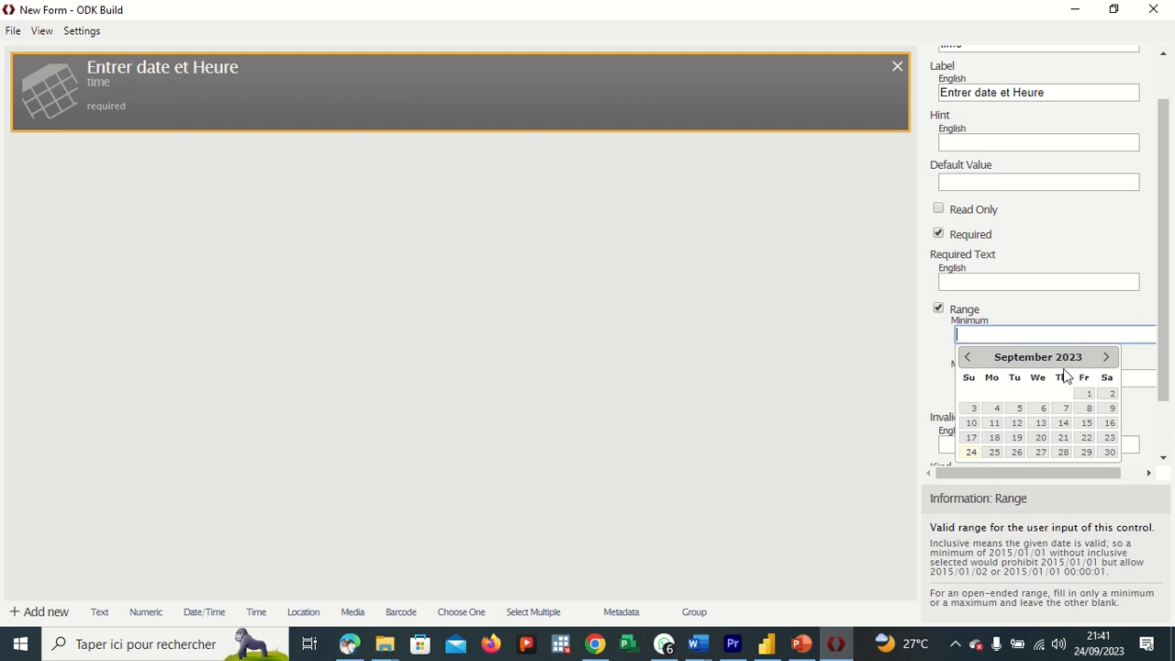
click(1109, 439)
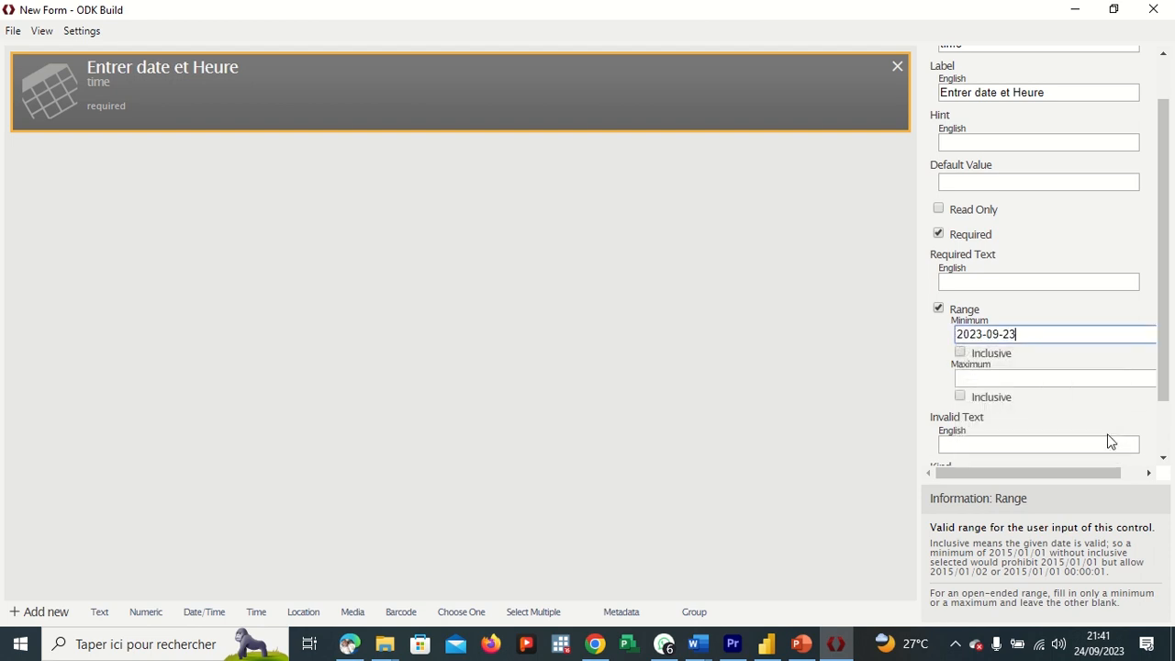
click(1020, 376)
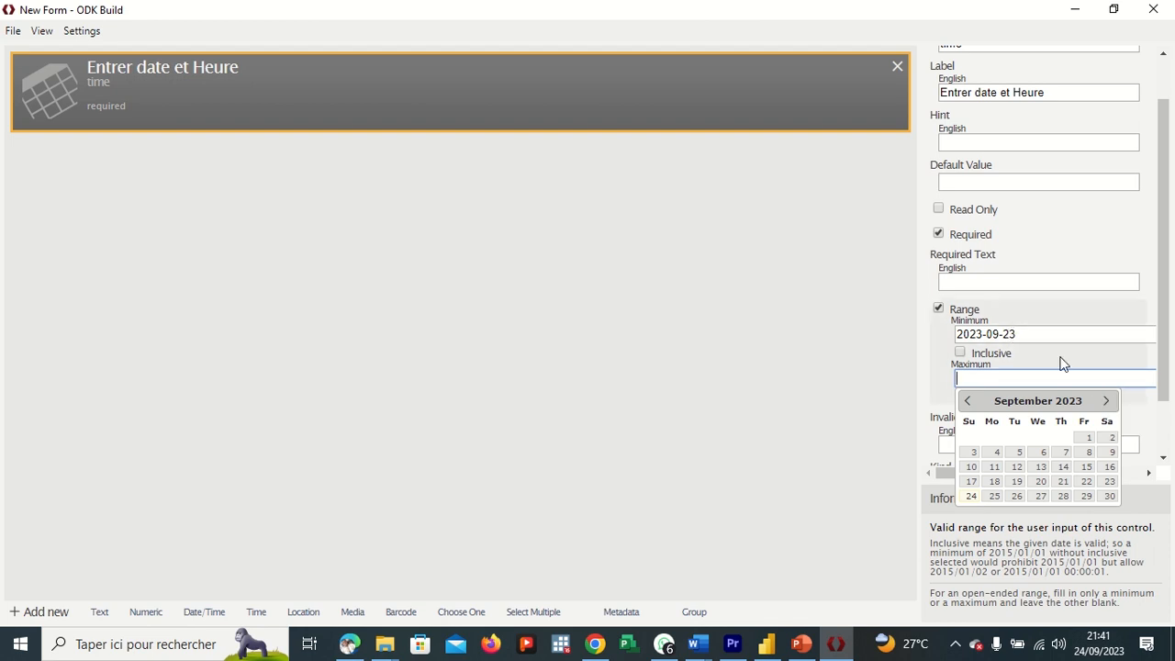
click(1106, 400)
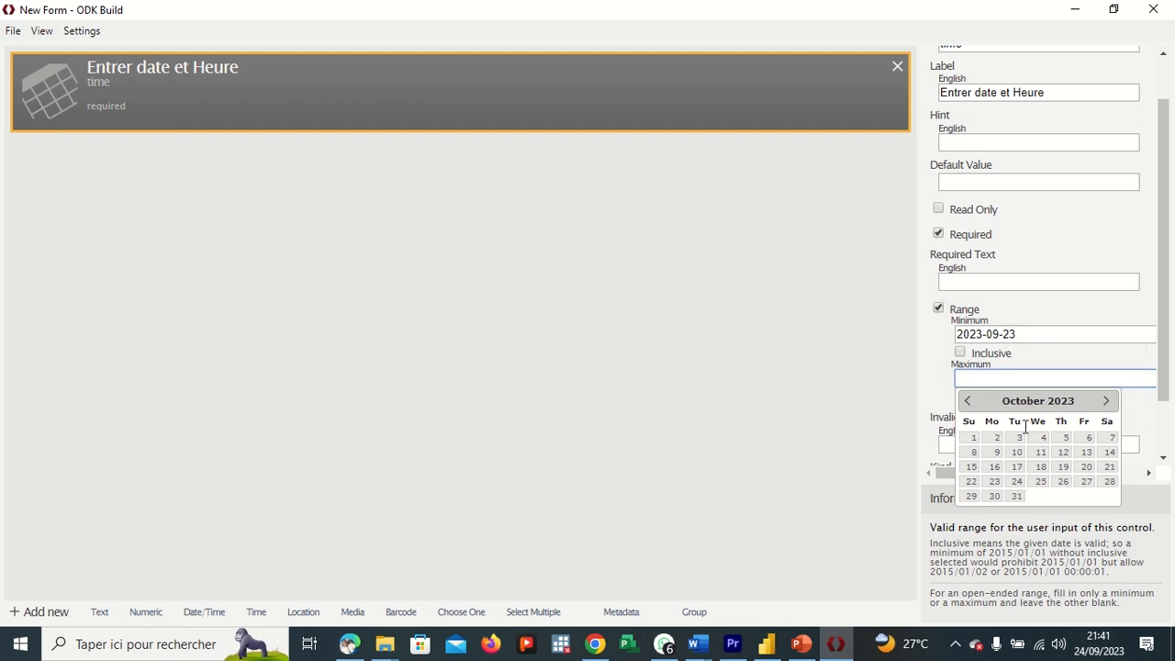
click(973, 438)
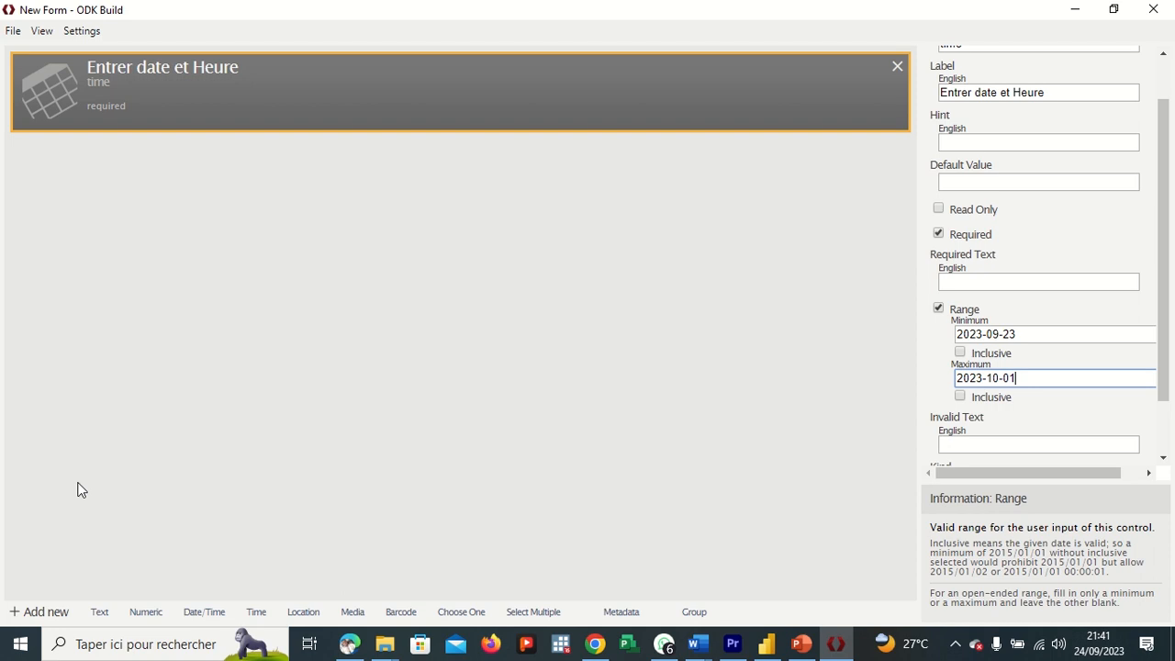
Step: Add a Text question below the date question and set its data name to "nom_prenom"
click(99, 613)
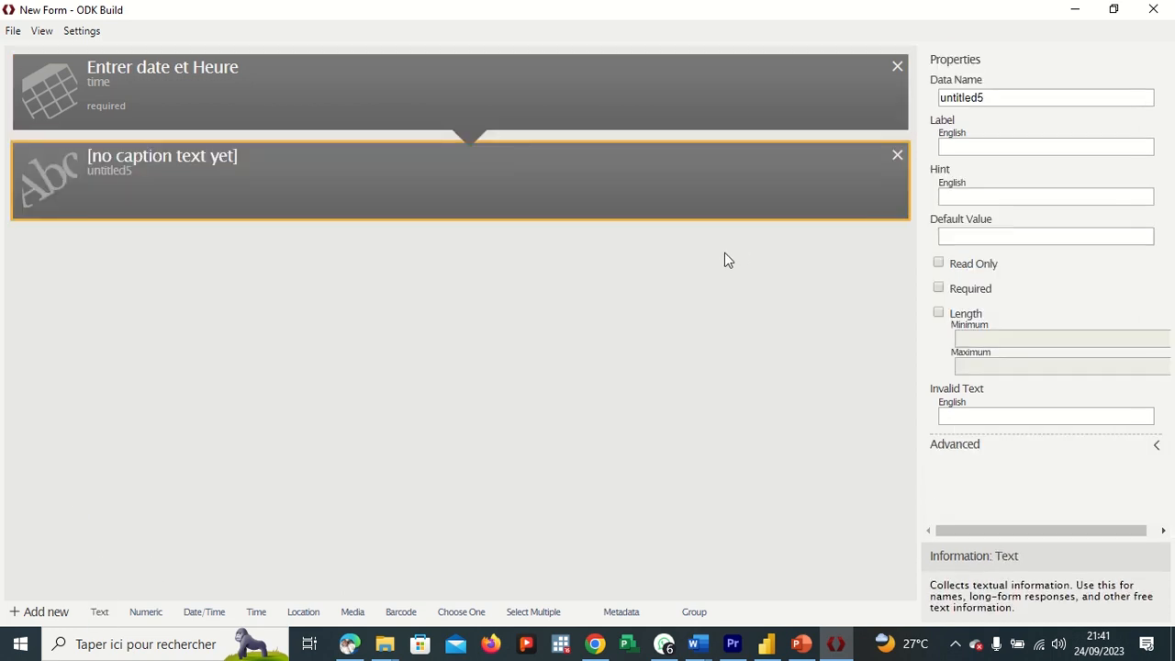
click(1013, 101)
key(BackSpace)
key(BackSpace)
key(BackSpace)
key(BackSpace)
key(BackSpace)
key(BackSpace)
key(BackSpace)
key(BackSpace)
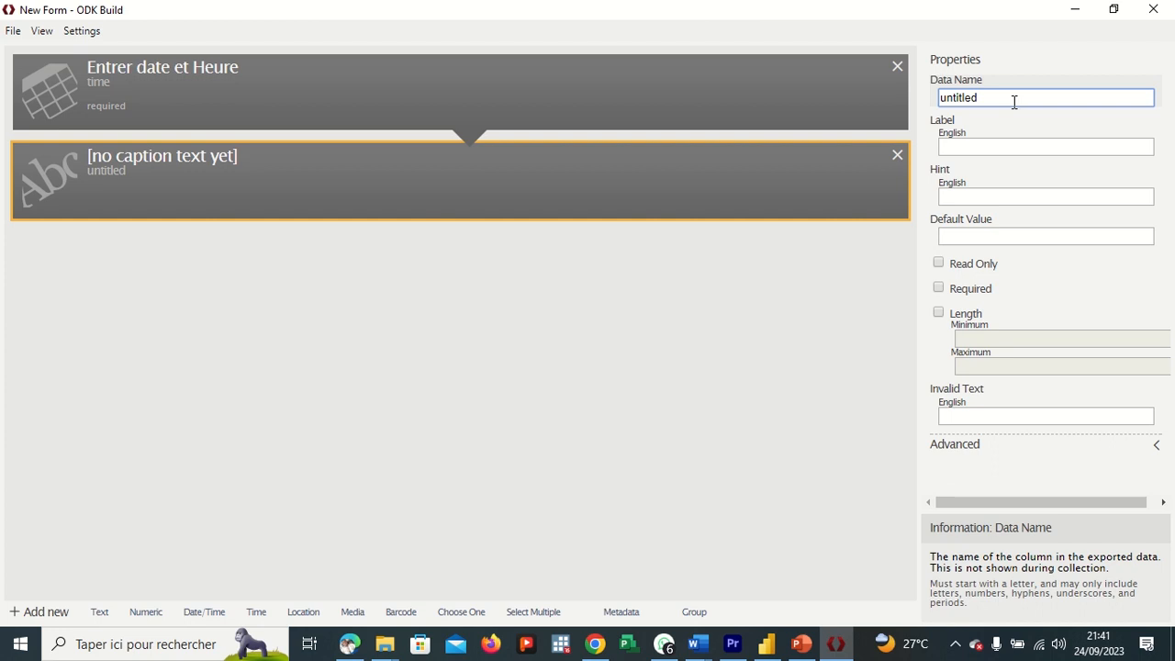
key(BackSpace)
text(nom_prenom)
Step: Label the text question "Nom et Prénom" in English and make it required
click(997, 142)
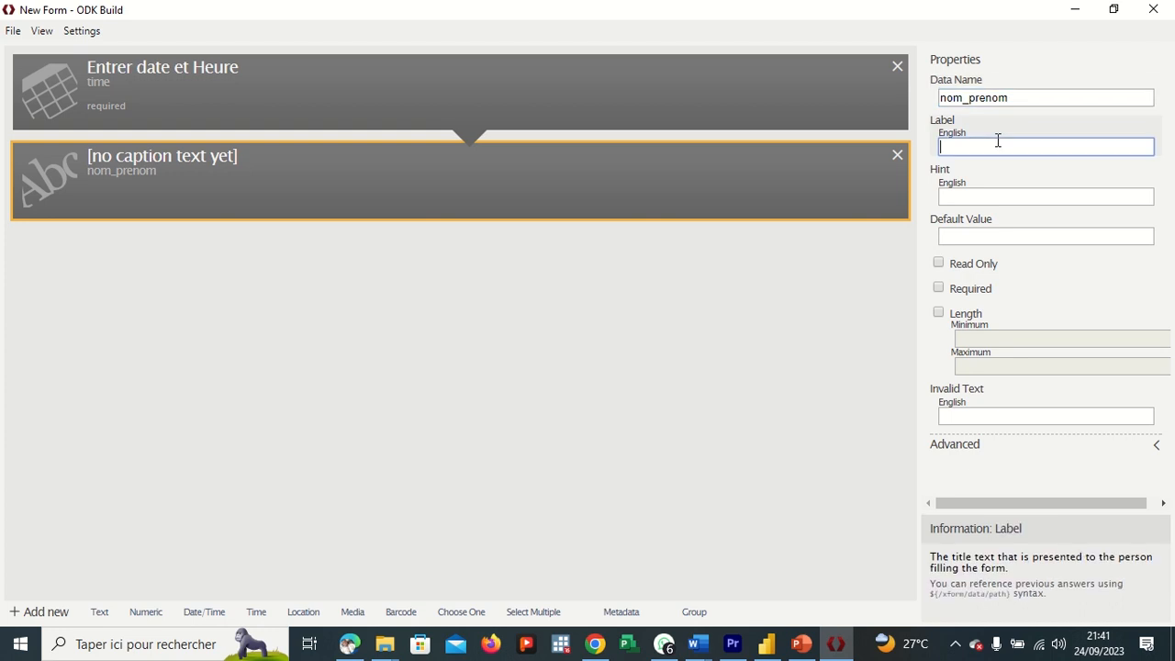
text(N)
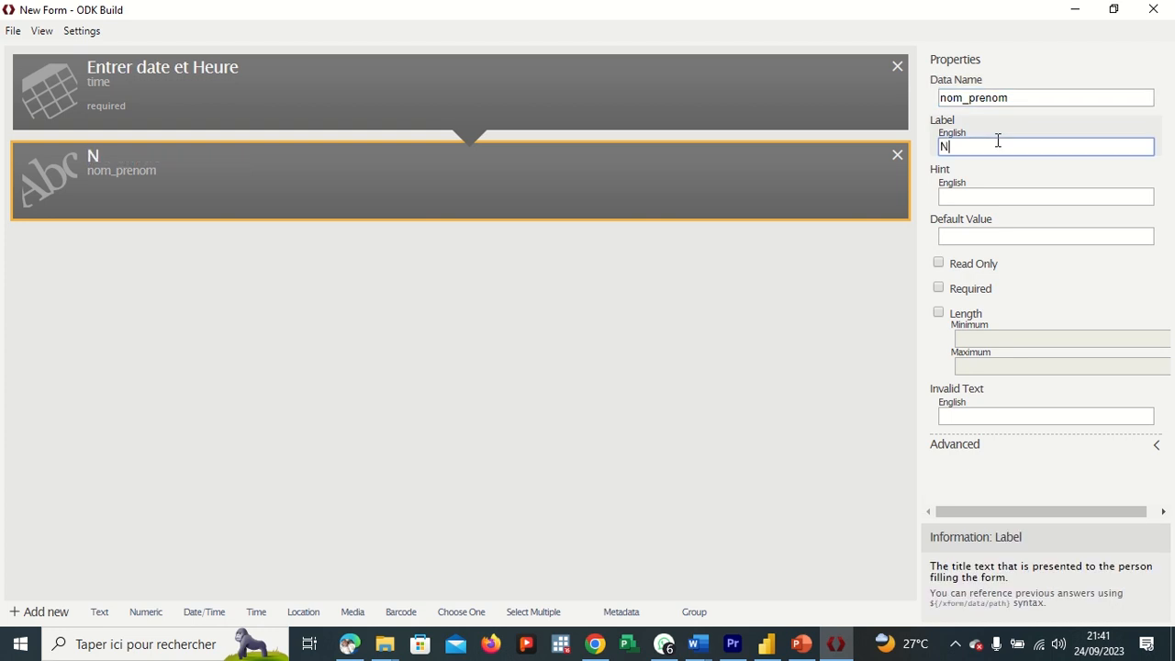
text(om et Prénom)
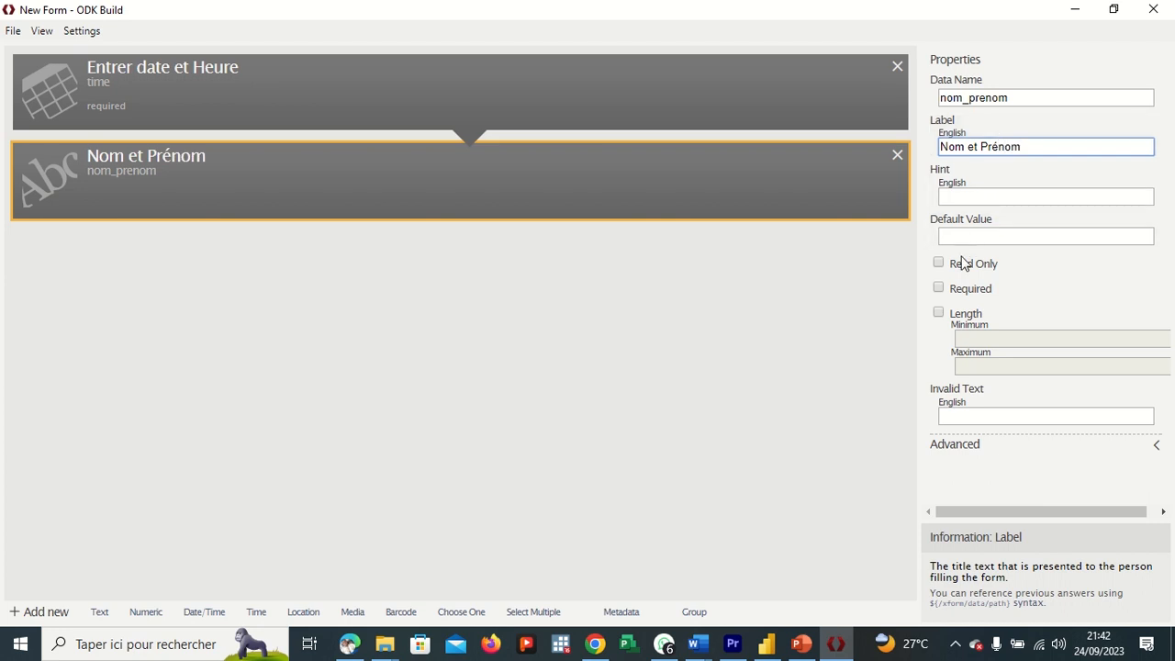
click(939, 289)
click(938, 288)
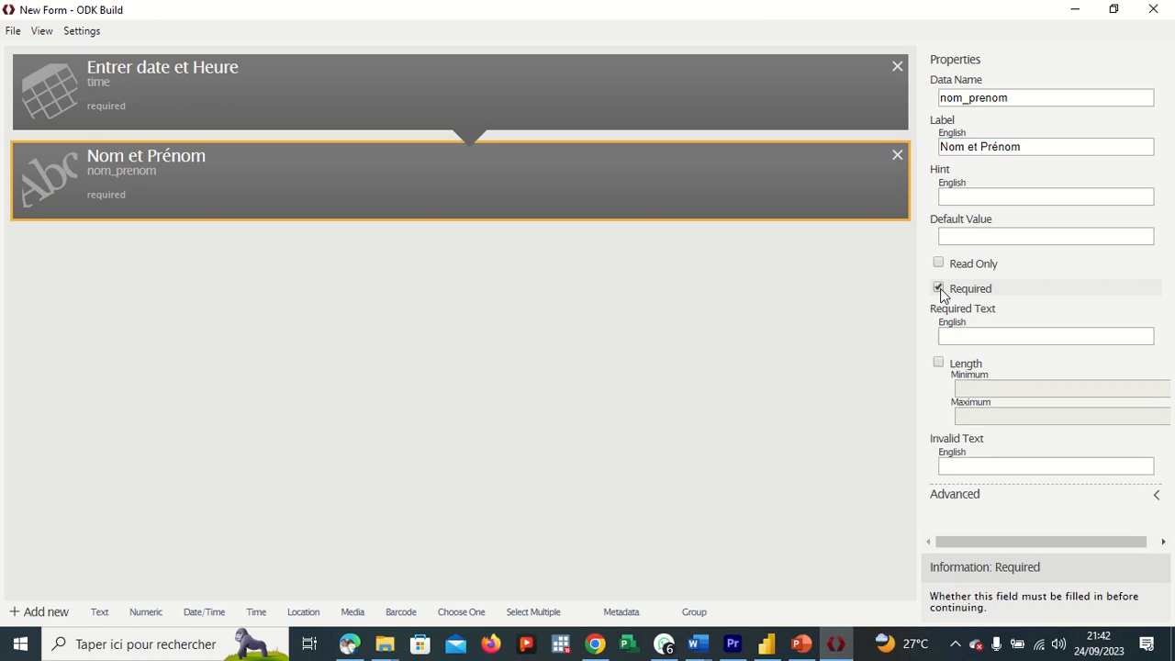
Step: Restrict the text question's length to a minimum of 3 and a maximum of 60 characters
click(938, 363)
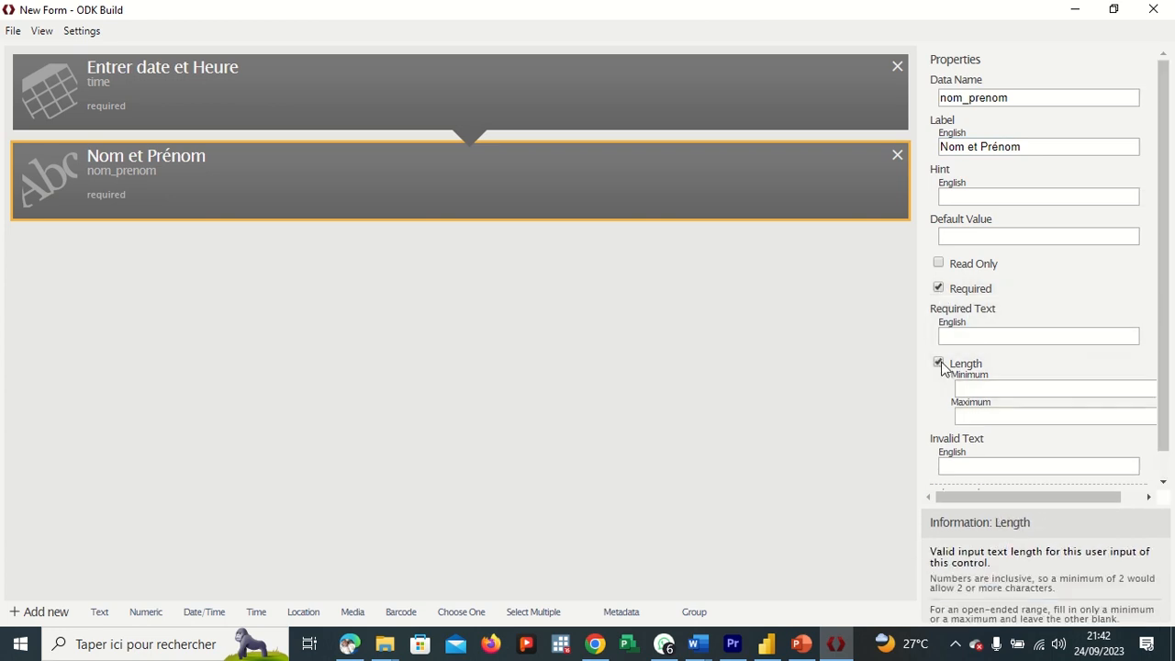
click(978, 389)
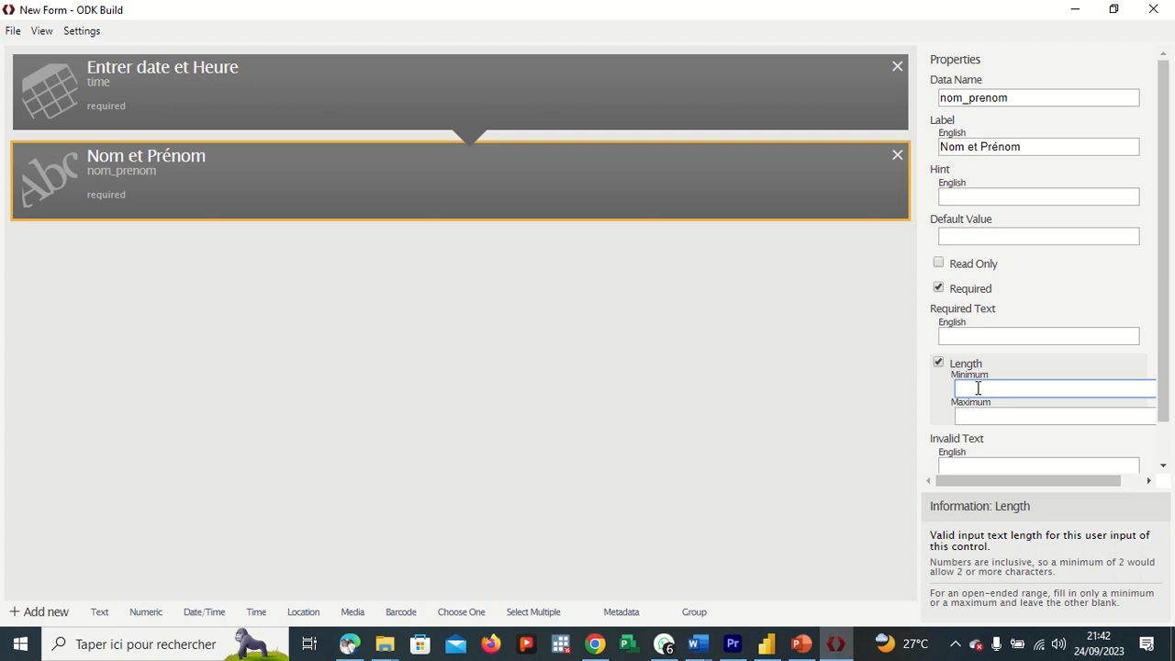
text(1)
text(3)
click(984, 415)
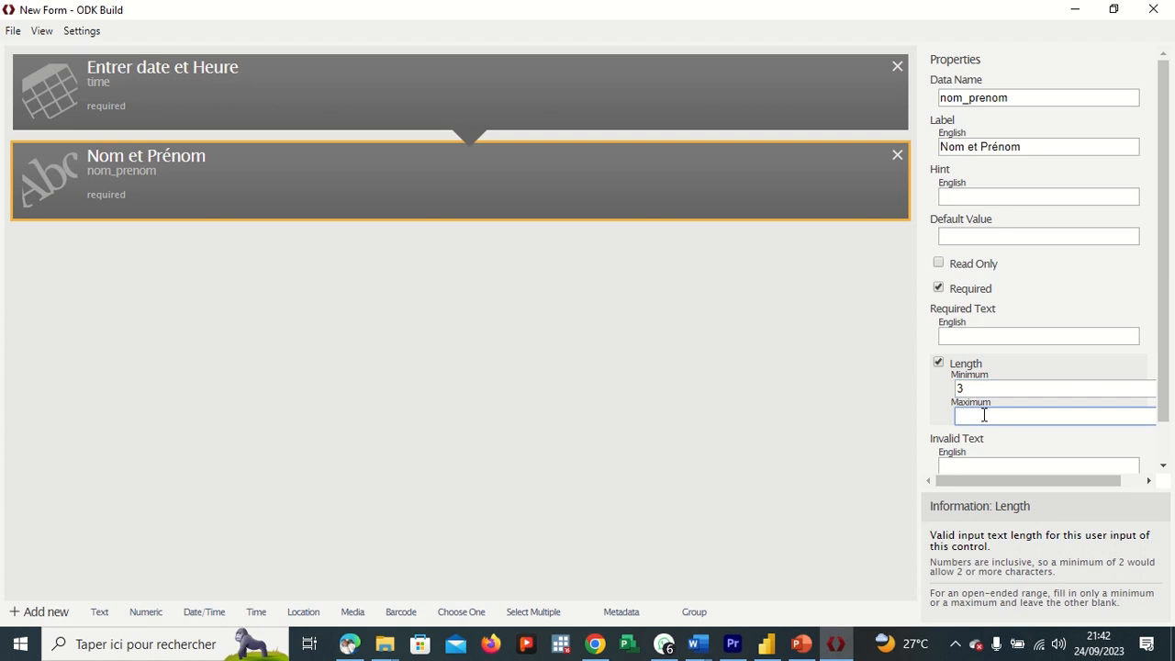
text(60)
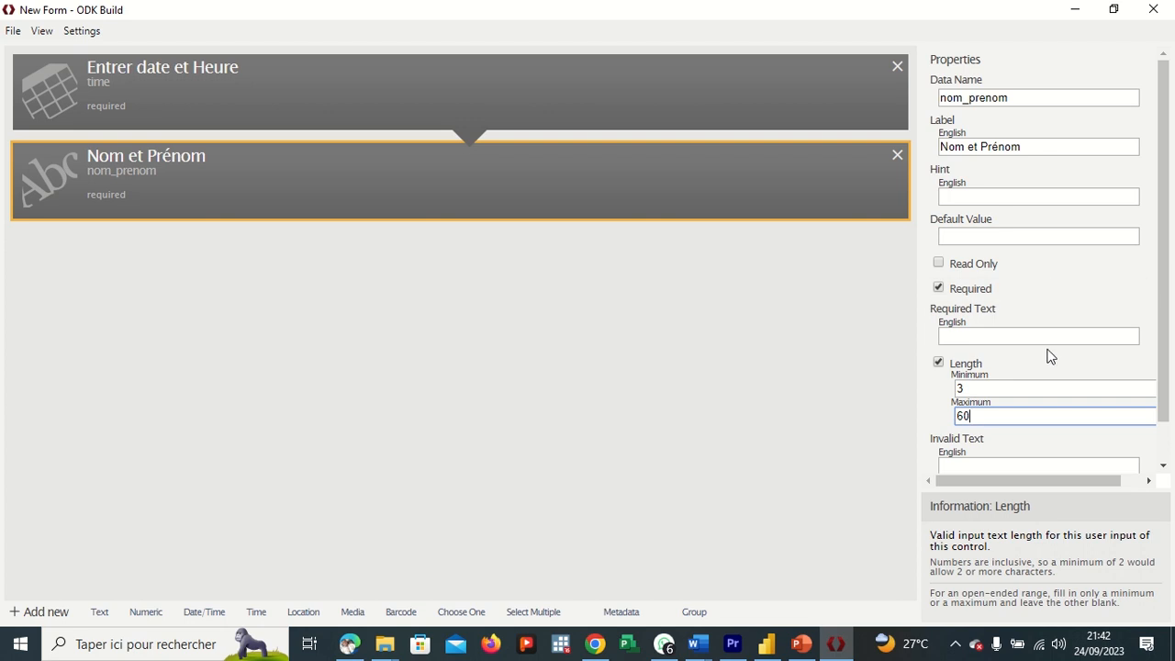
scroll(1048, 349, down, 1)
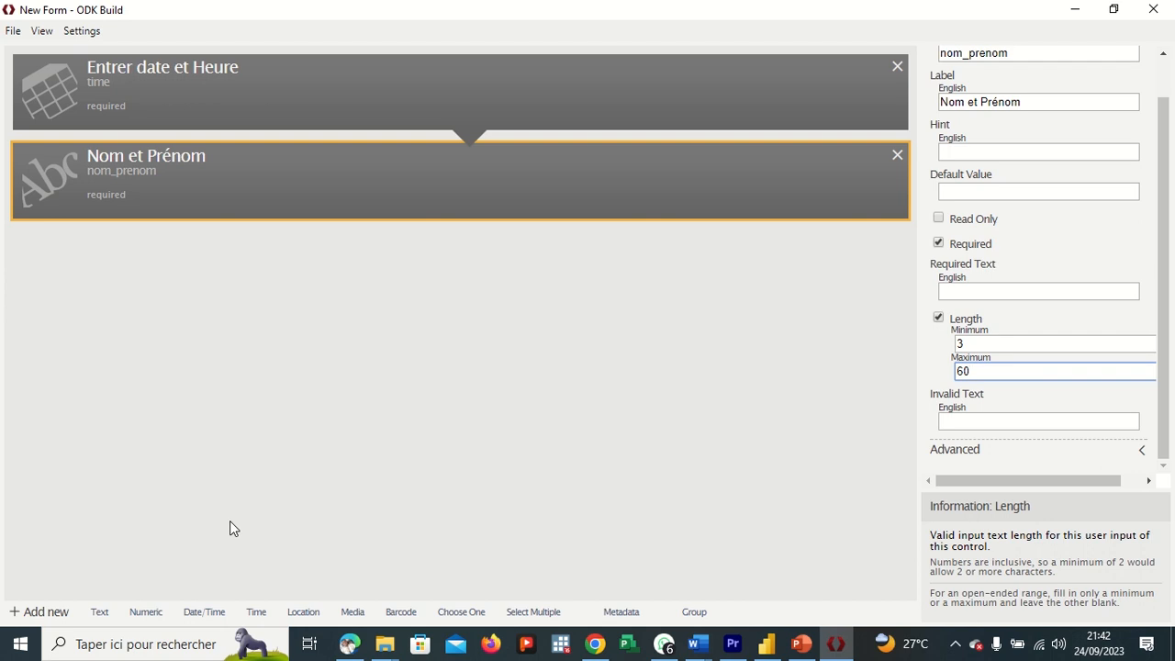
Step: Add a Choose One question below the name question and set its data name to "sexe"
click(472, 615)
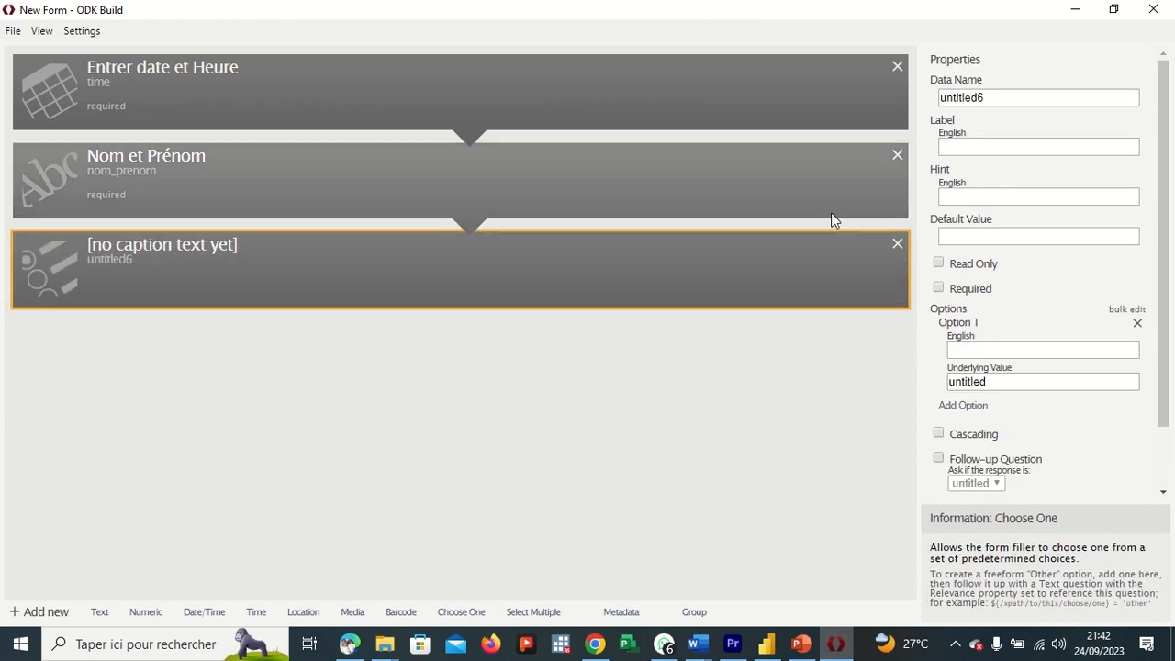
click(1017, 94)
key(BackSpace)
key(BackSpace)
key(BackSpace)
key(BackSpace)
key(BackSpace)
key(BackSpace)
key(BackSpace)
key(BackSpace)
key(BackSpace)
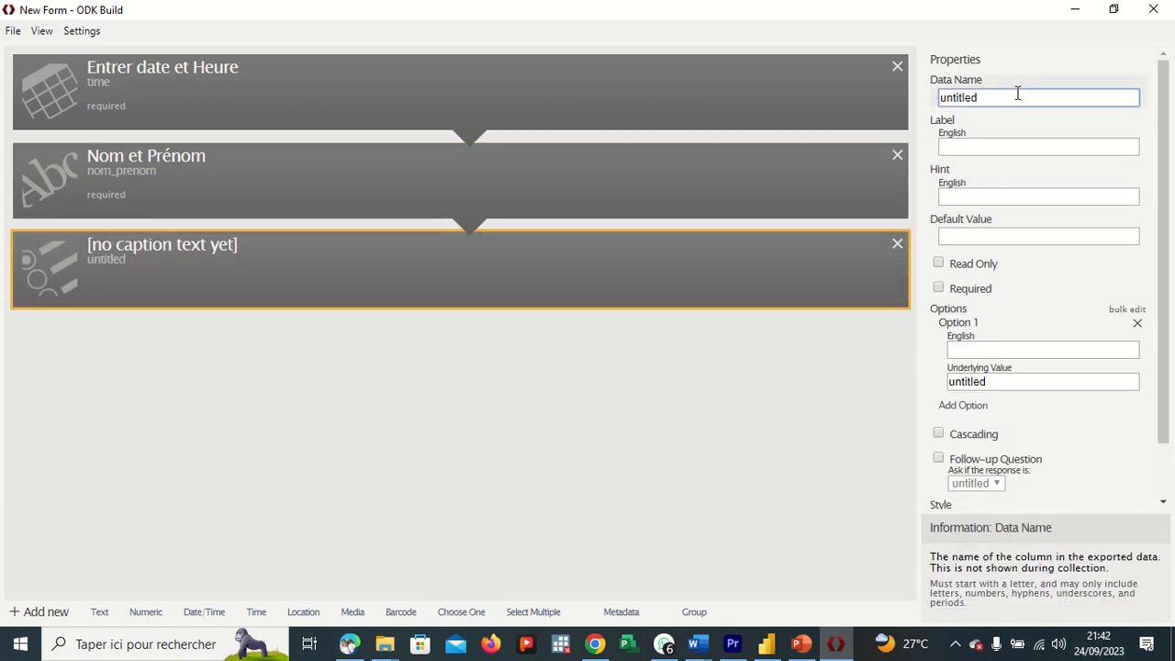
text(SESXE)
key(BackSpace)
key(BackSpace)
key(BackSpace)
key(BackSpace)
key(BackSpace)
text(Sexe)
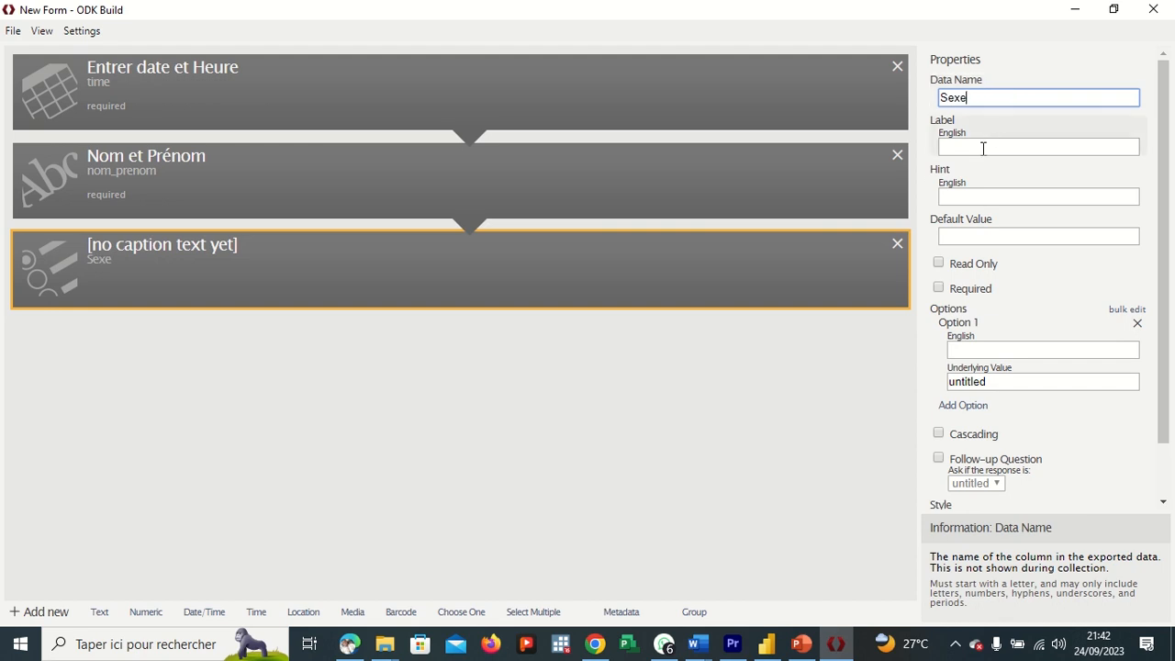
double_click(950, 100)
text(sexe)
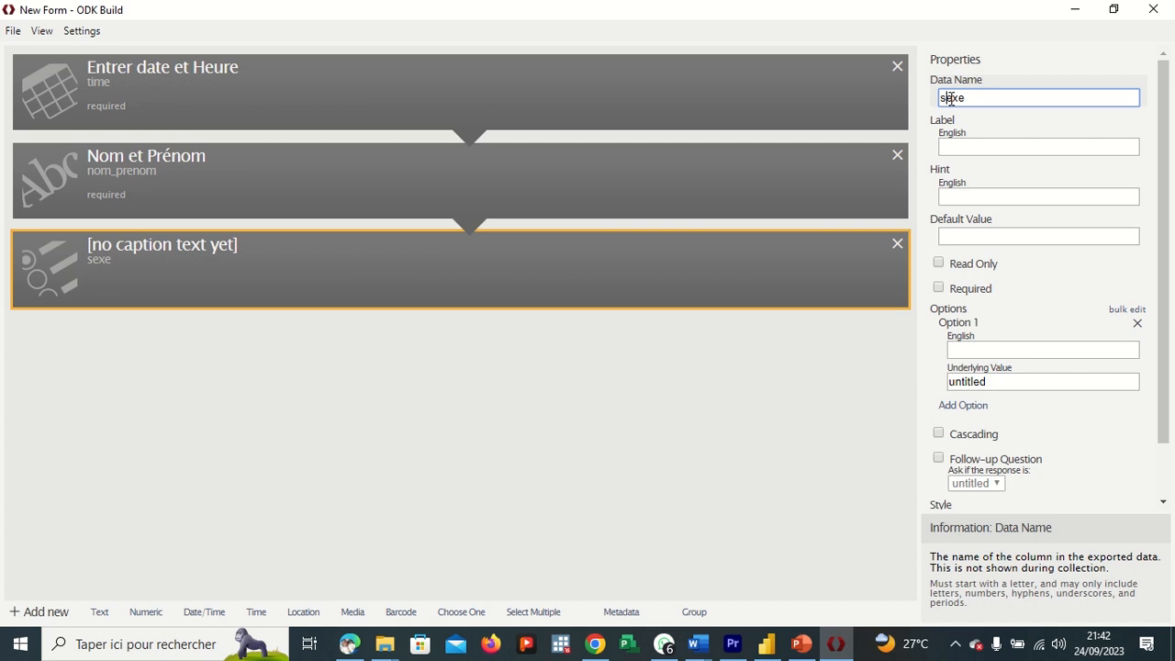
Step: Label the single-choice question "Votre Sexe" in English and make it required
click(957, 145)
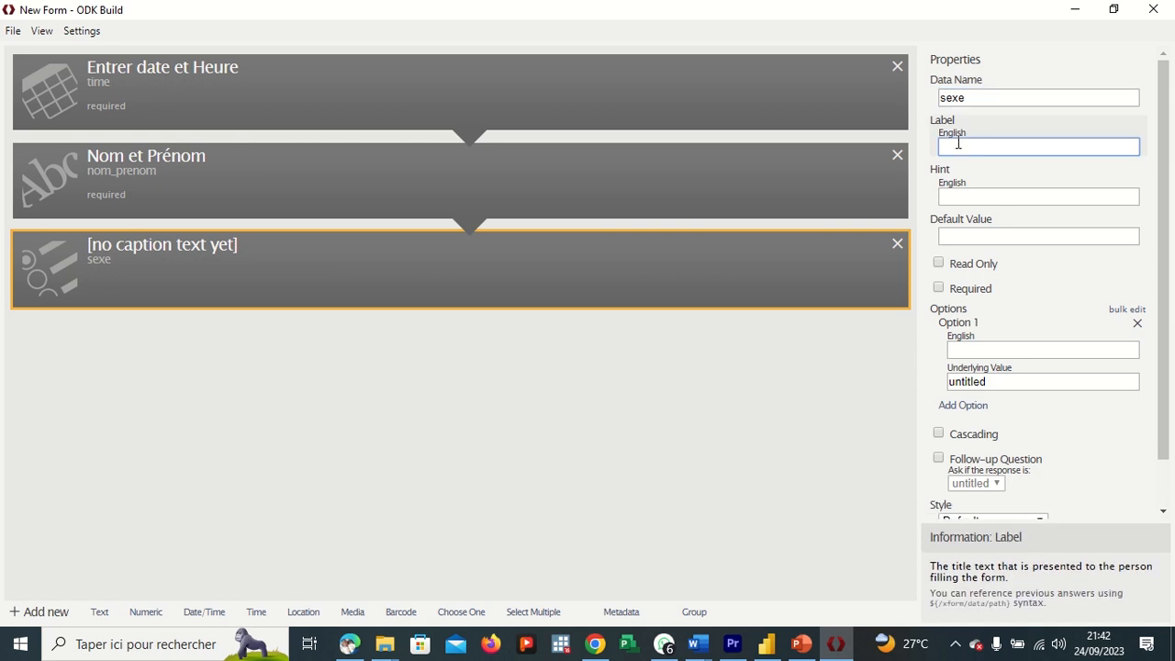
text(Vo)
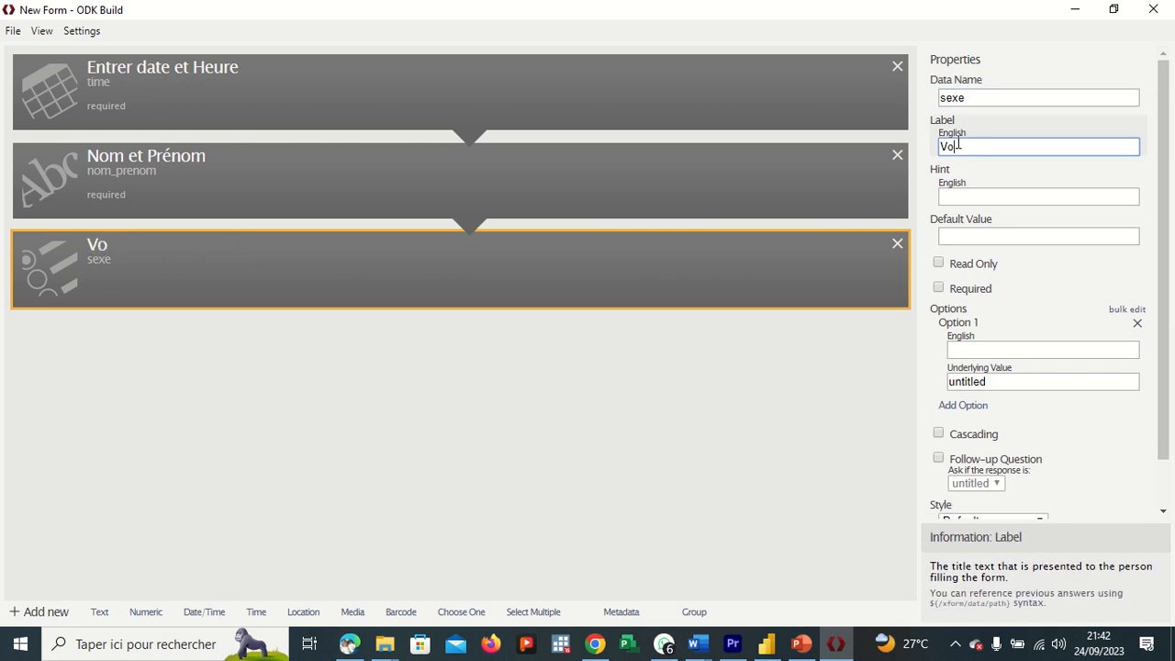
text(tre Sexe)
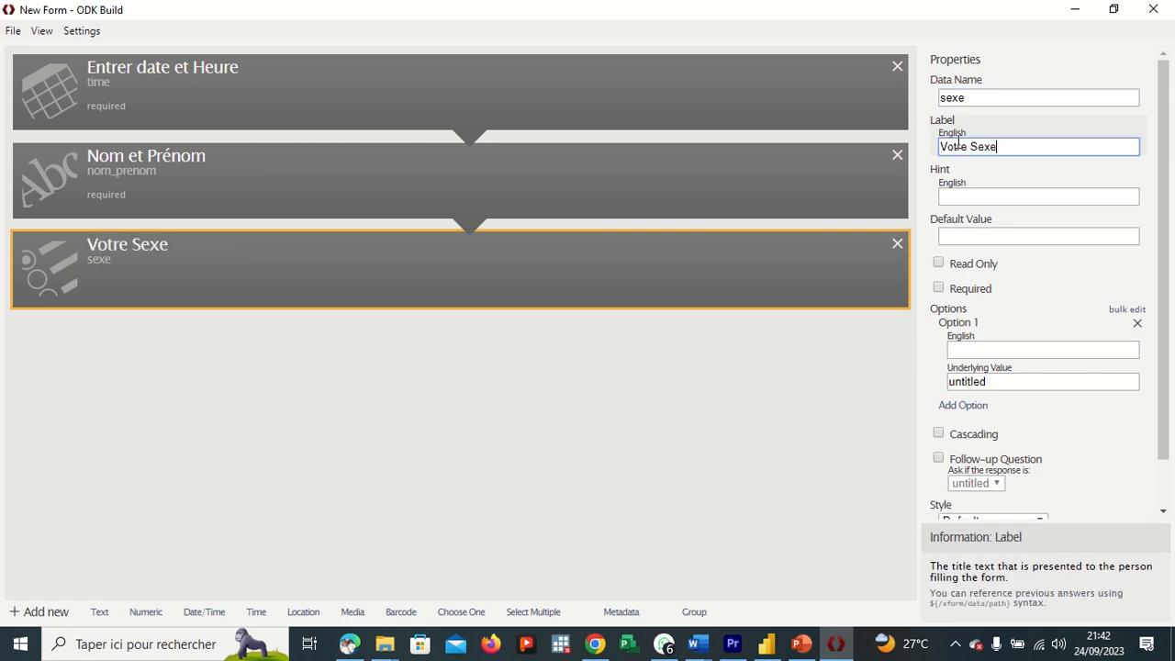
click(938, 288)
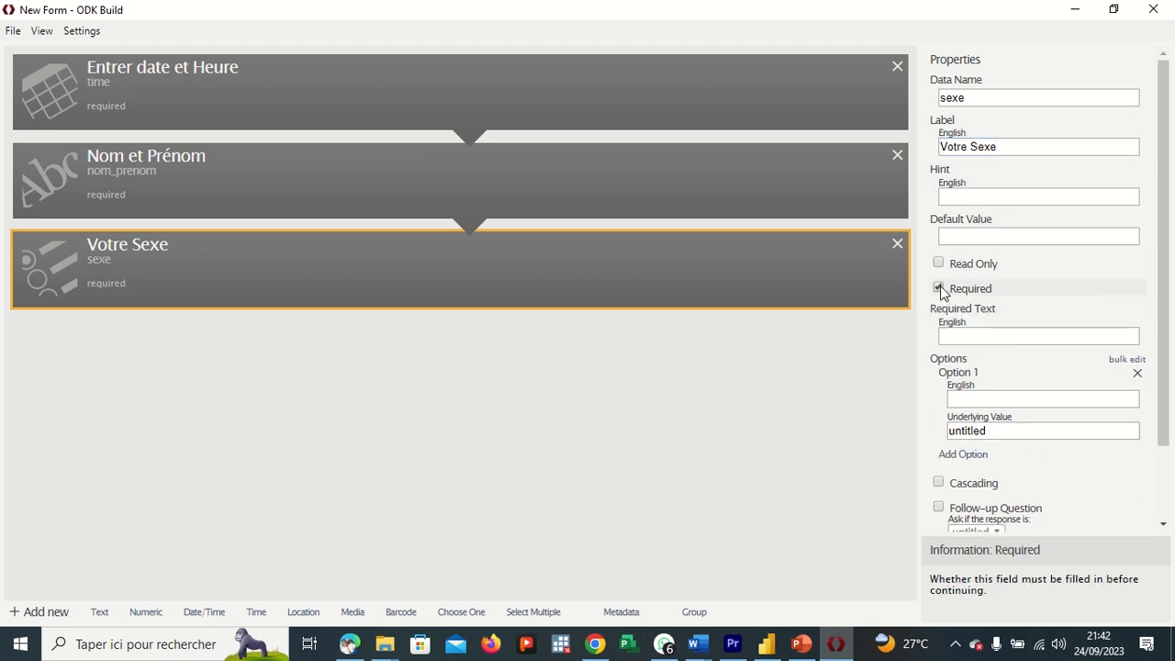
Step: Set the first answer option of the sex question to "Masculin" with underlying value 1
click(972, 398)
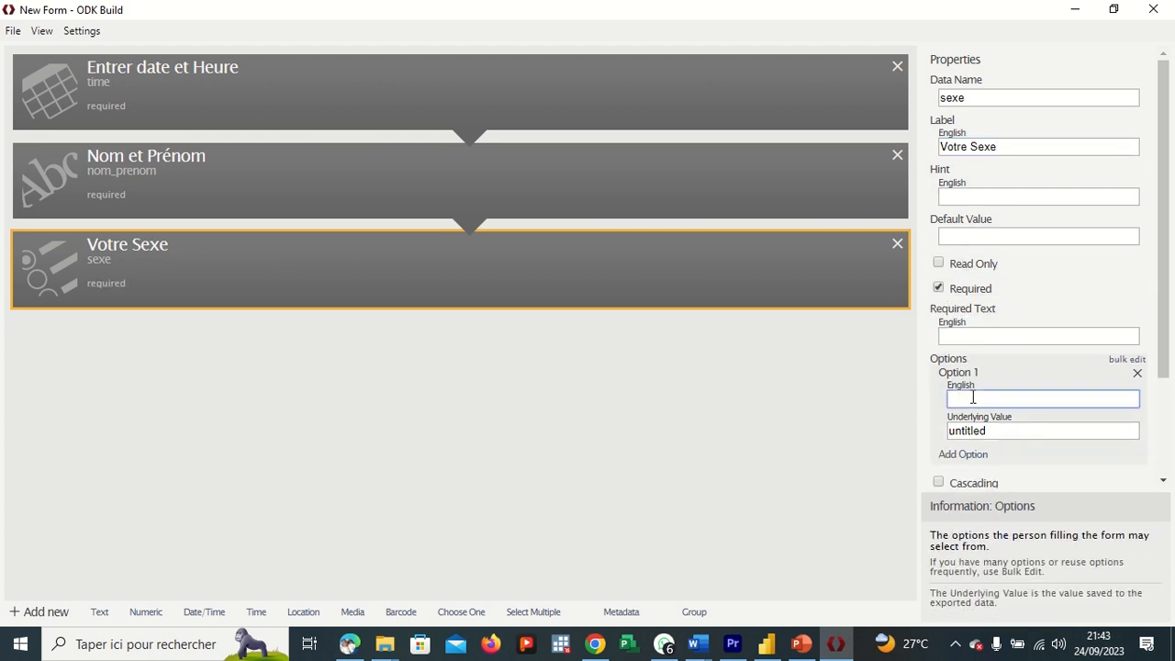
text(Masculin)
click(987, 430)
key(BackSpace)
key(BackSpace)
key(BackSpace)
key(BackSpace)
key(BackSpace)
key(BackSpace)
key(BackSpace)
key(BackSpace)
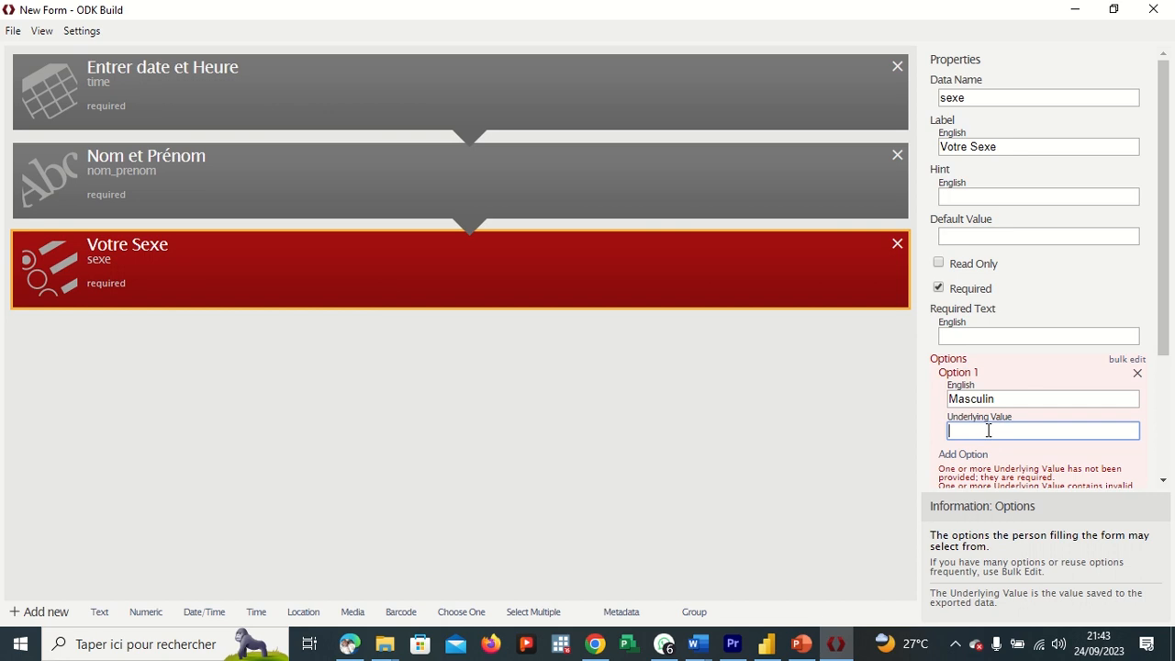
text(1)
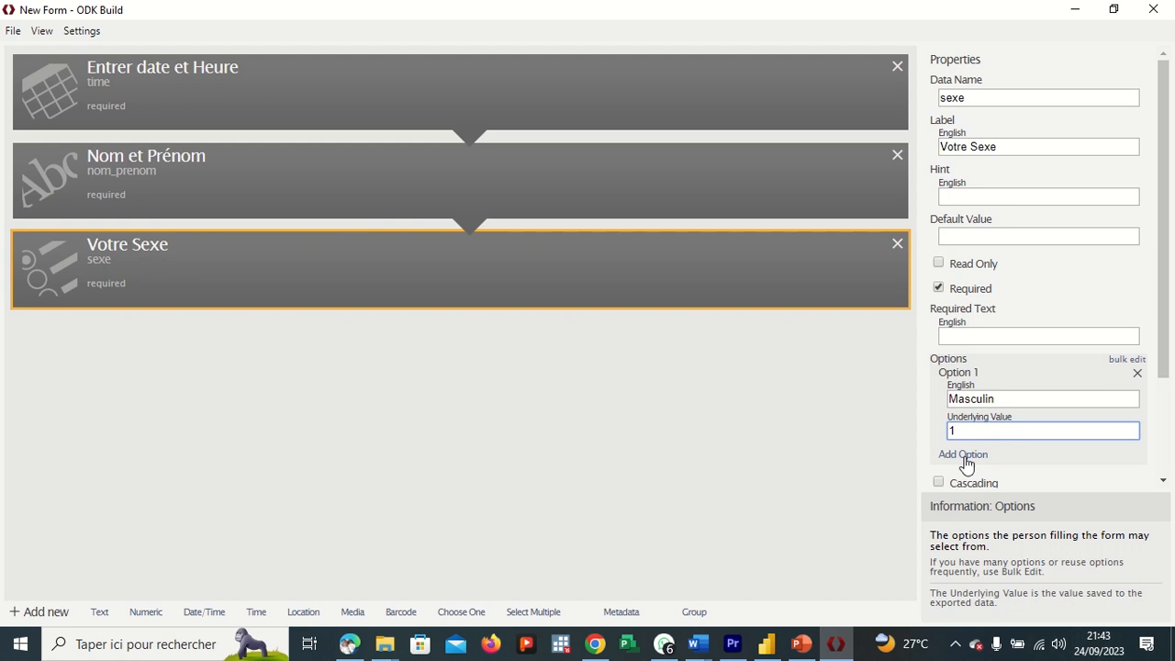
Step: Add a second answer option to the sex question, "Feminin", with underlying value 2
scroll(955, 474, down, 3)
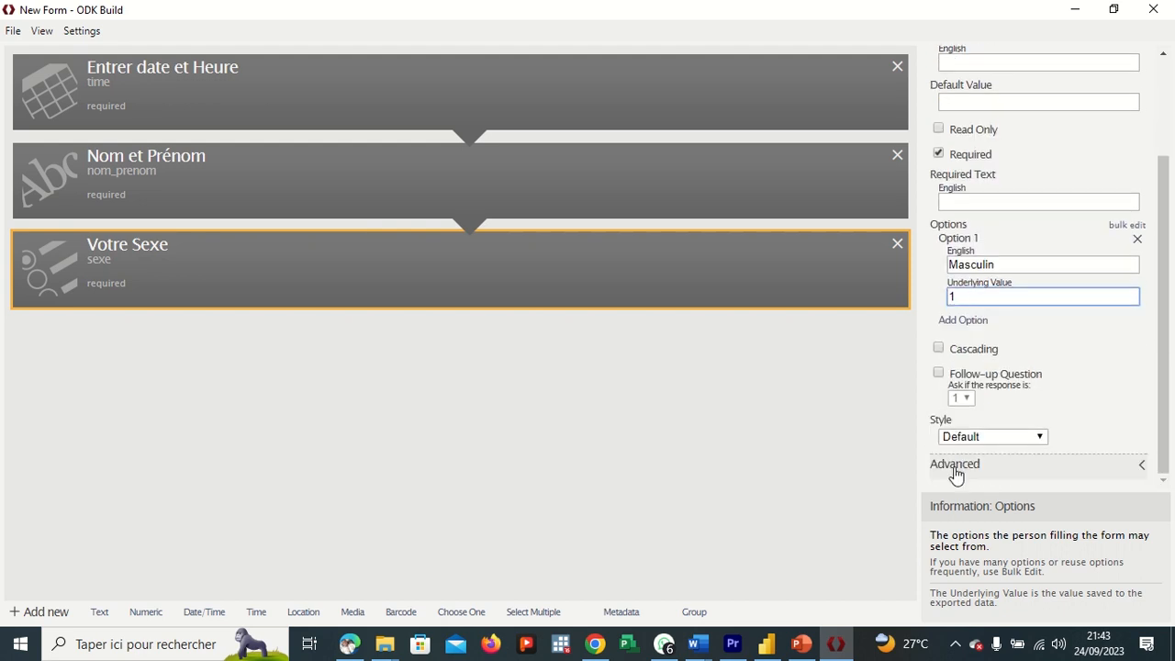
click(970, 321)
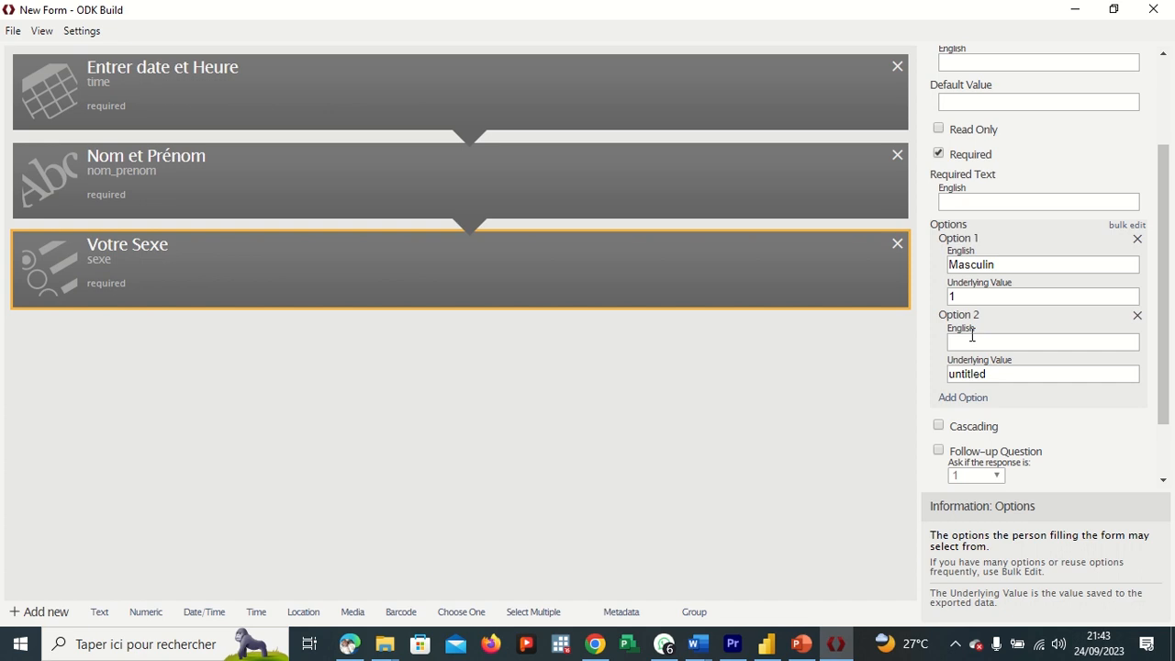
click(972, 339)
text(Feminin)
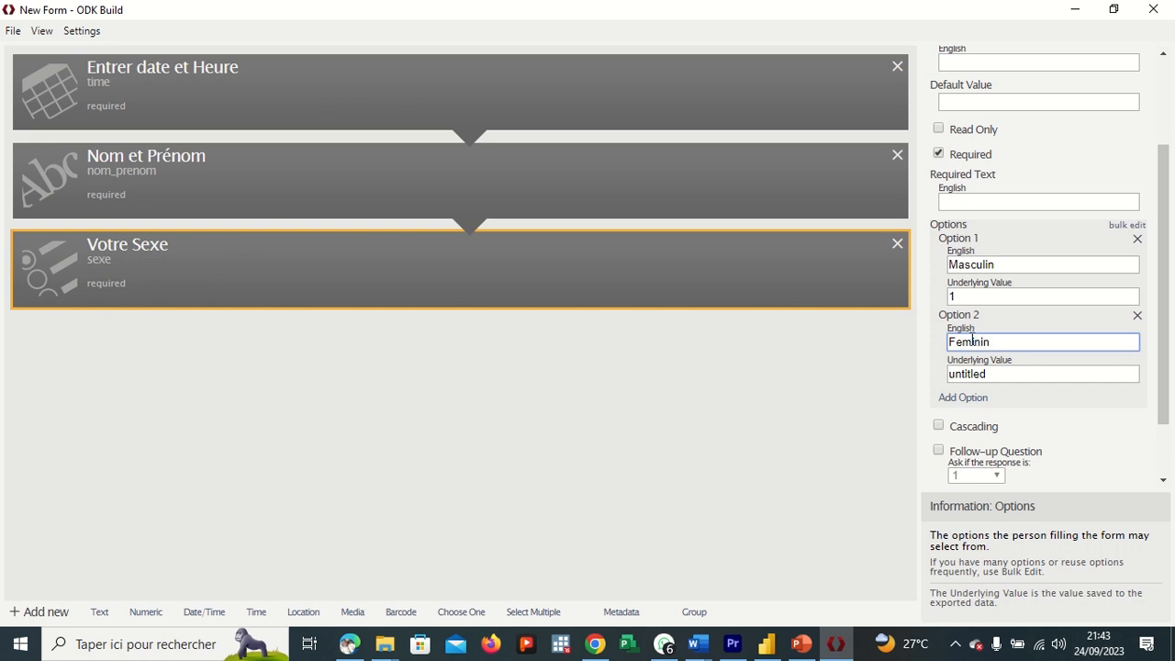
click(989, 373)
key(BackSpace)
key(BackSpace)
key(BackSpace)
key(BackSpace)
key(BackSpace)
key(BackSpace)
key(BackSpace)
key(BackSpace)
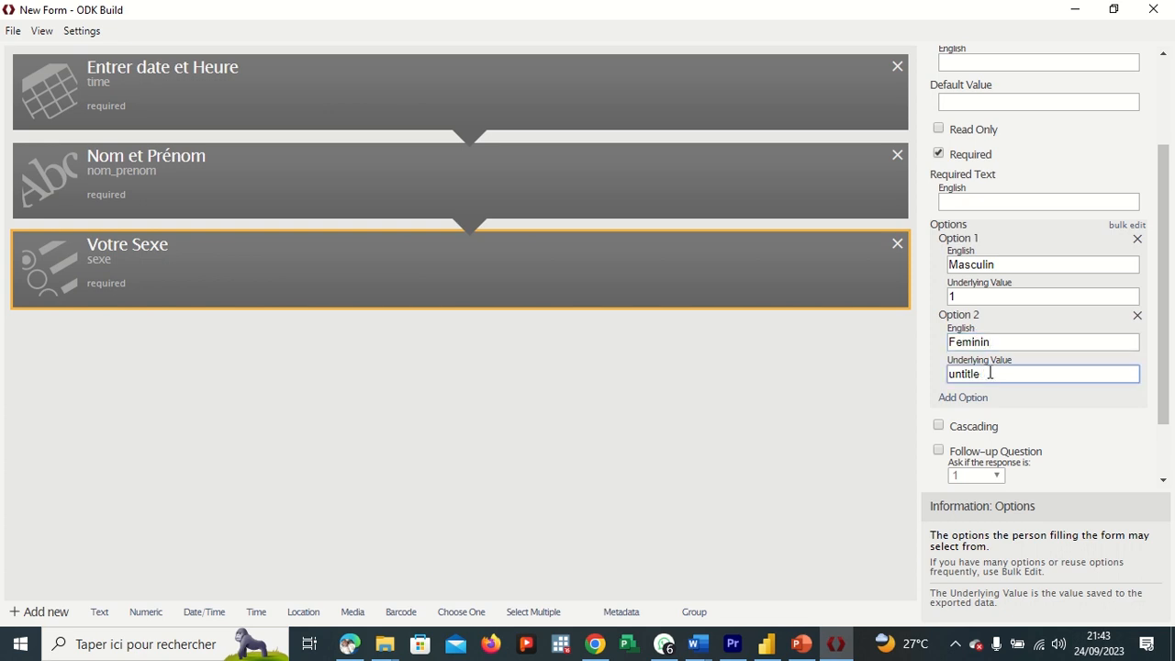
text(2)
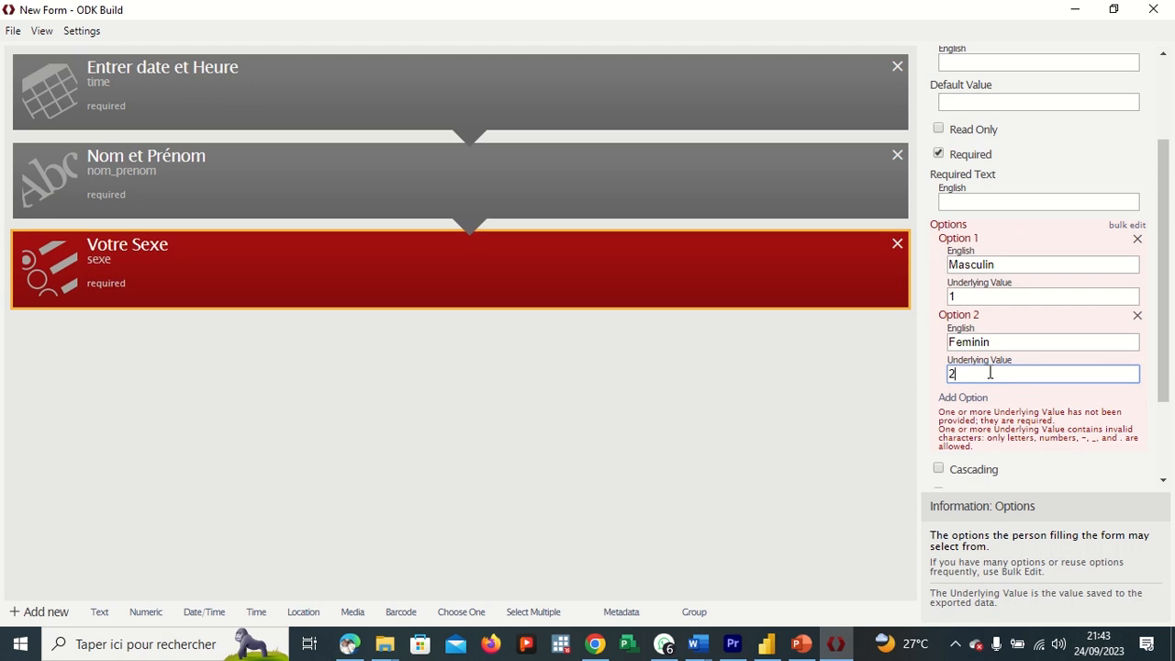
scroll(1009, 406, down, 1)
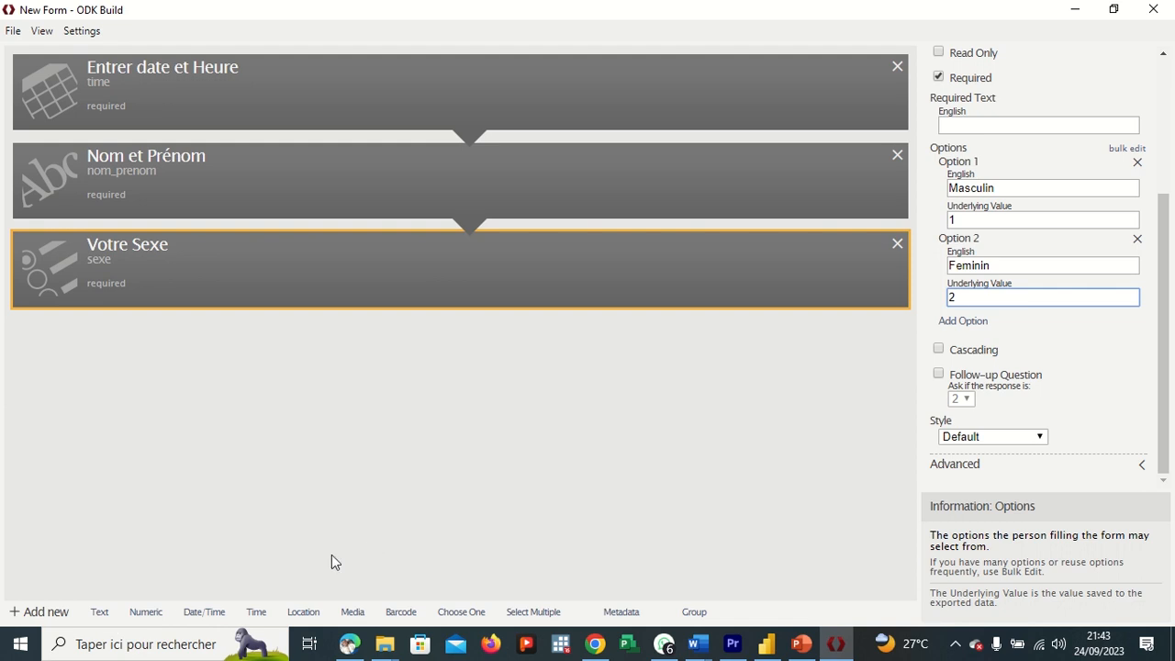
Step: Add a Numeric question below the sex question and set its data name to "age"
click(147, 612)
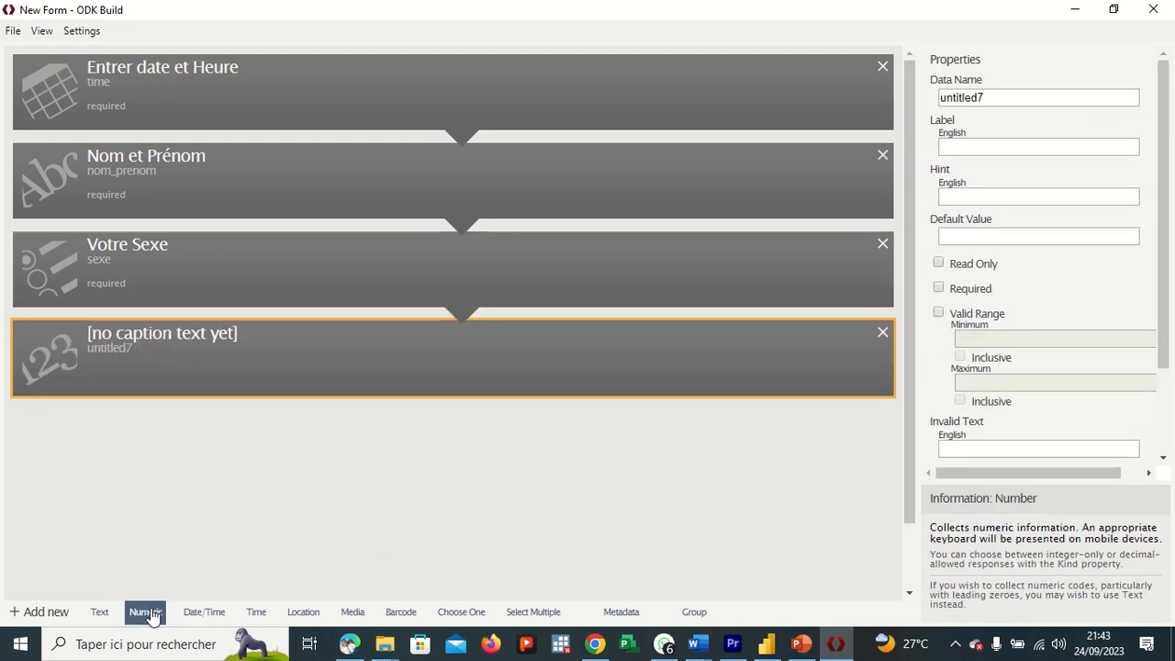
click(997, 97)
key(BackSpace)
key(BackSpace)
key(BackSpace)
key(BackSpace)
key(BackSpace)
key(BackSpace)
key(BackSpace)
key(BackSpace)
key(BackSpace)
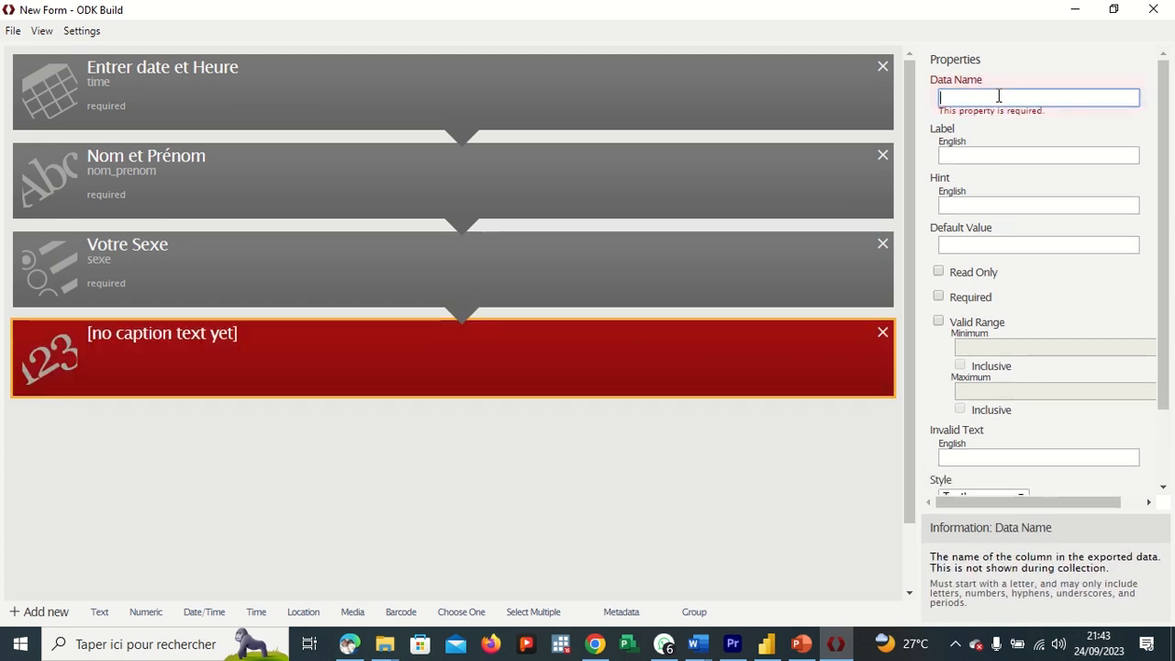
text(AGE)
key(BackSpace)
key(BackSpace)
key(BackSpace)
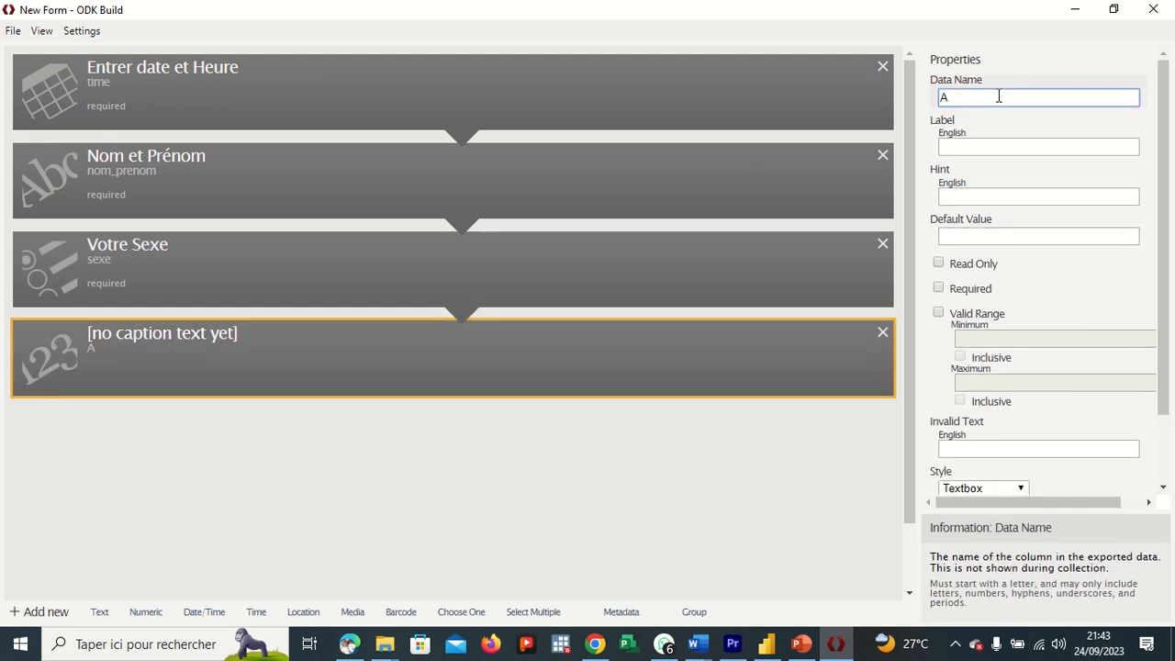
text(age)
Step: Label the numeric question "Votre âge" in English and make it required
click(988, 150)
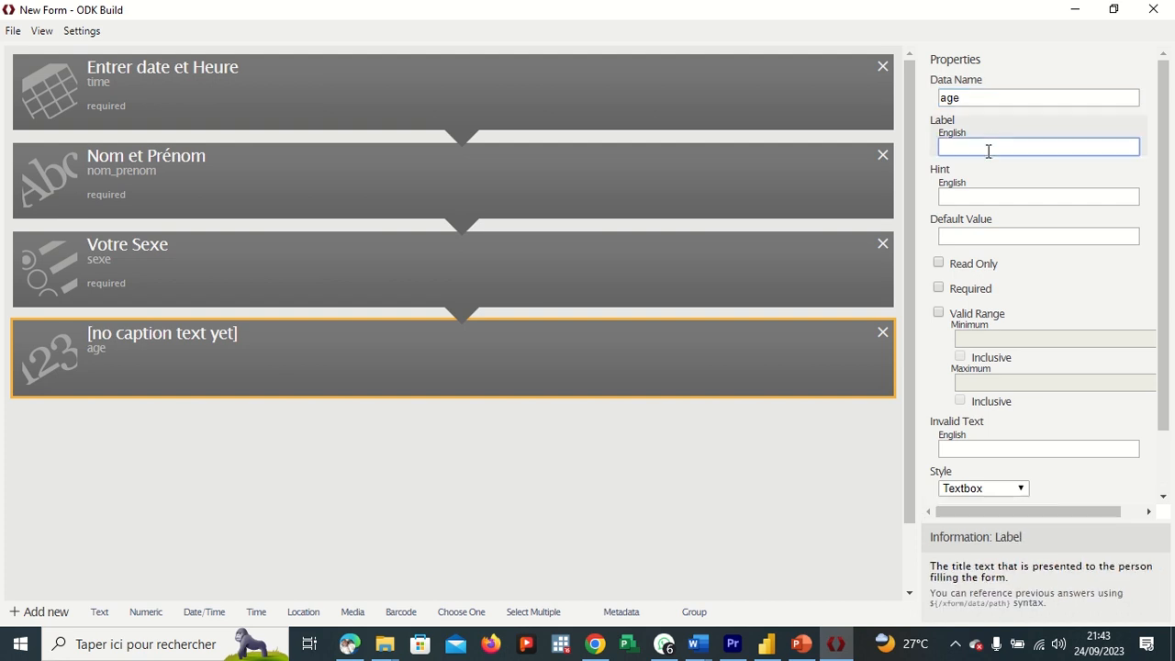
text(Votre)
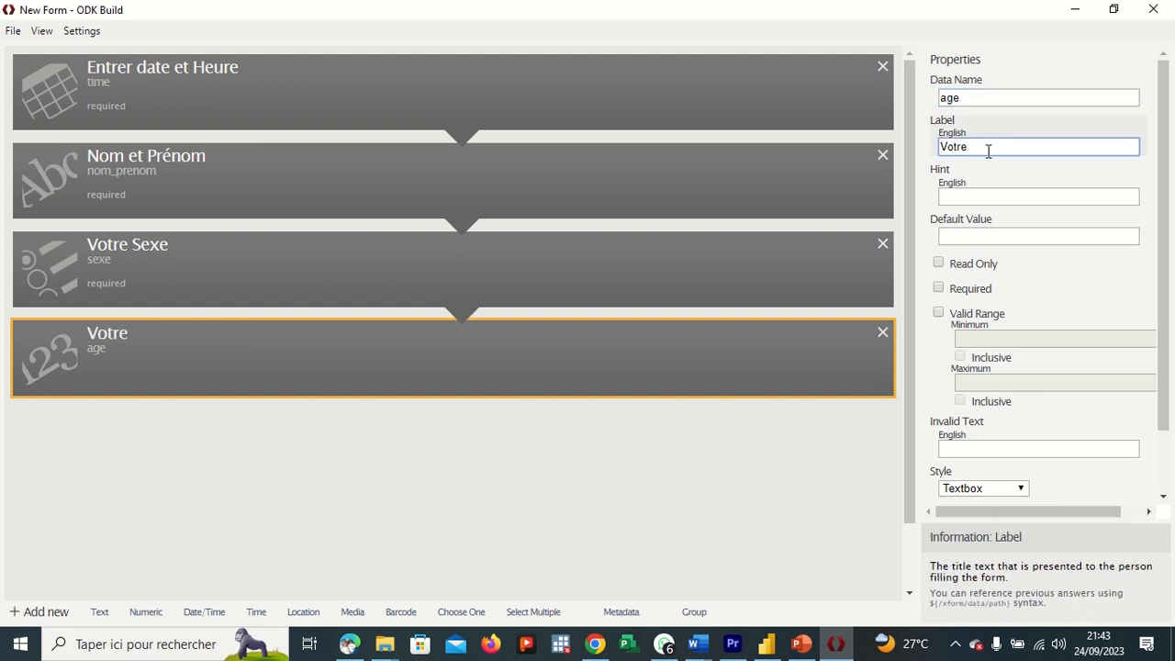
text( âge)
click(984, 192)
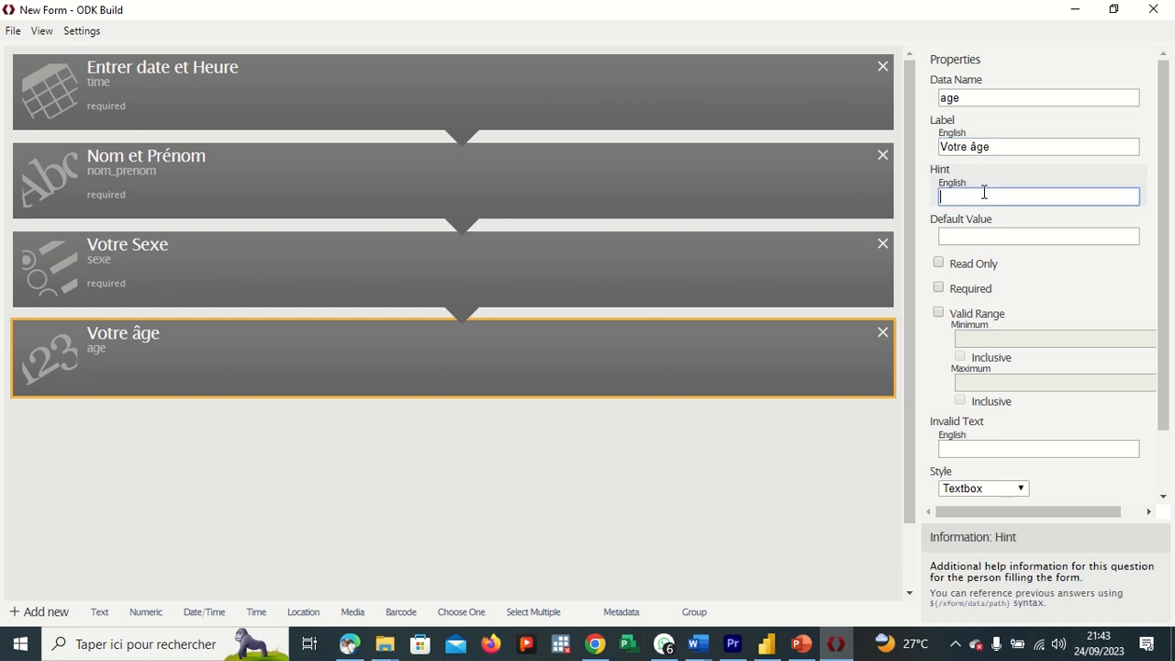
click(938, 288)
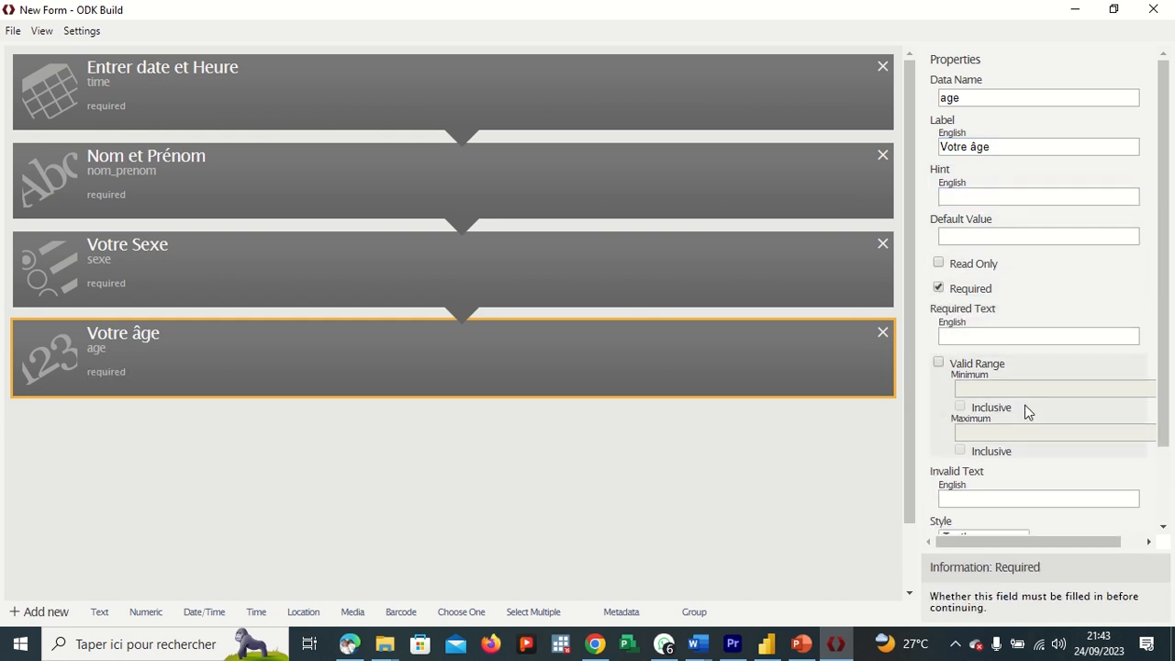
Step: Limit the age question to a valid range from 15 to 50, with both minimum and maximum inclusive
scroll(1079, 386, down, 3)
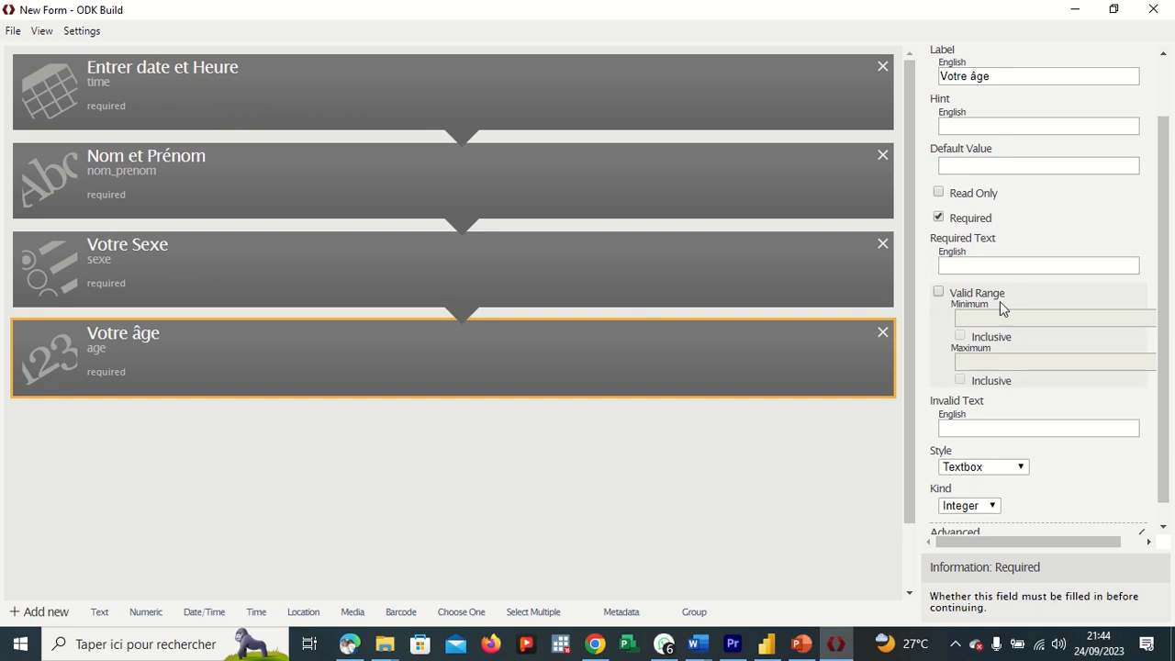
click(938, 292)
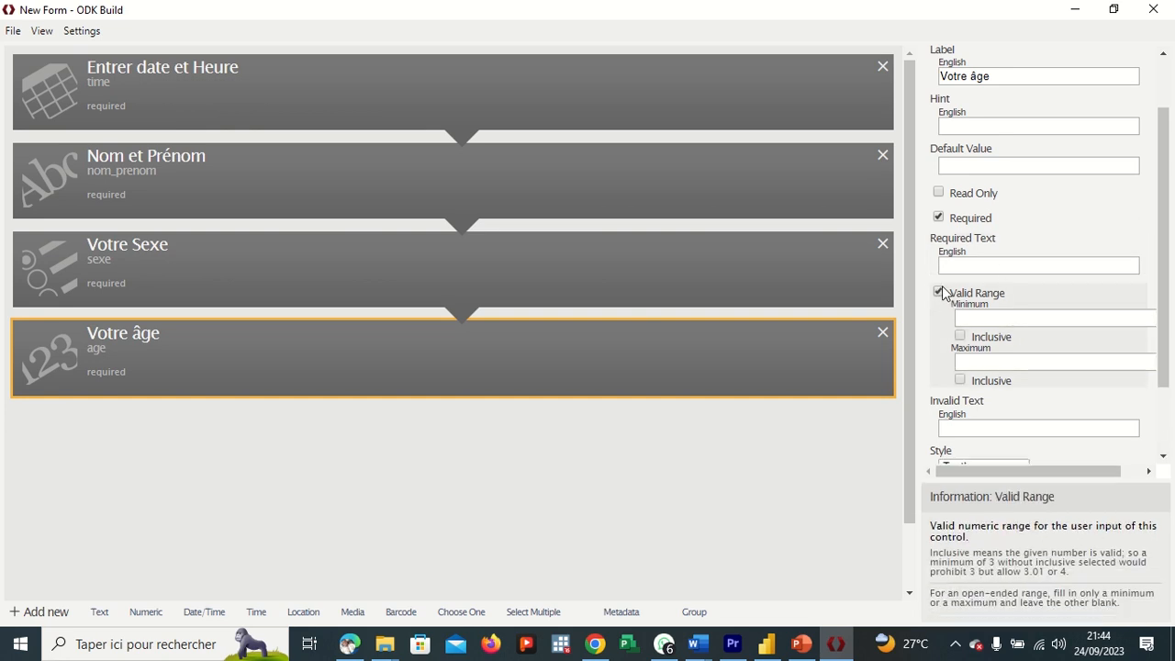
click(972, 318)
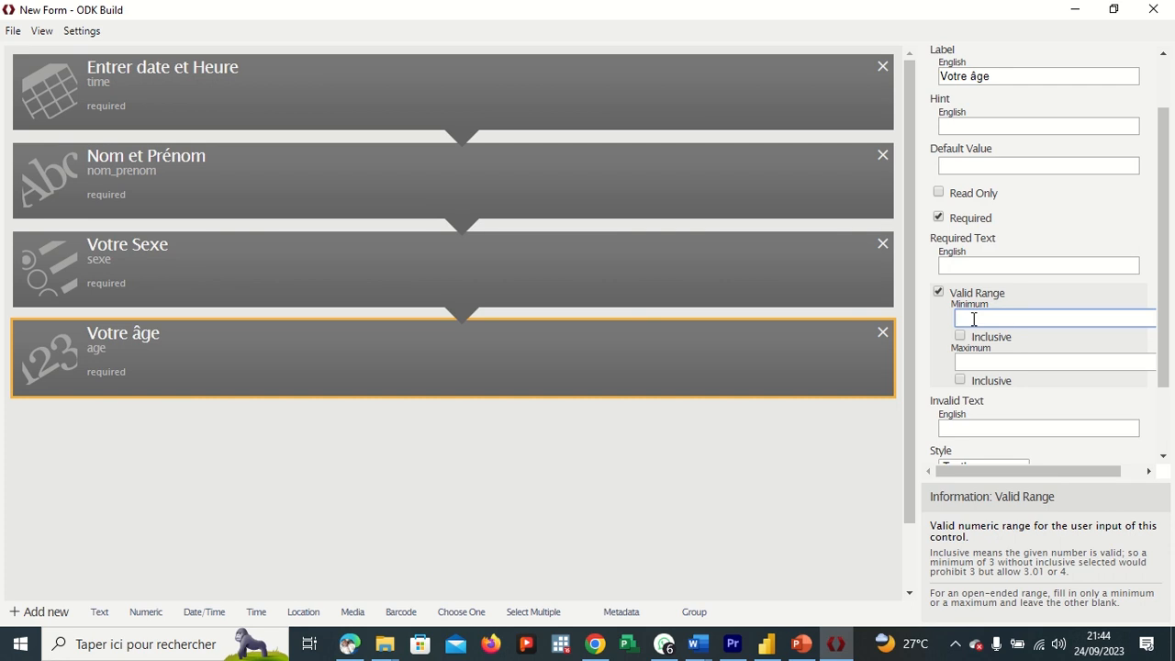
text(&)
key(BackSpace)
text(15)
click(981, 363)
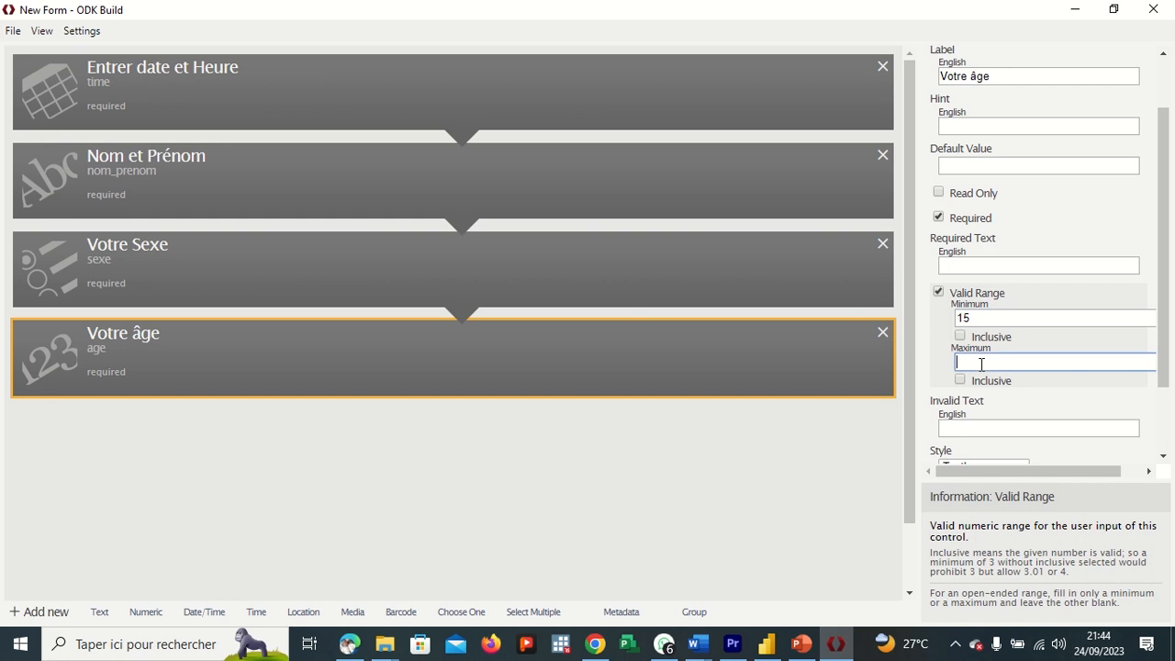
text(50)
click(961, 337)
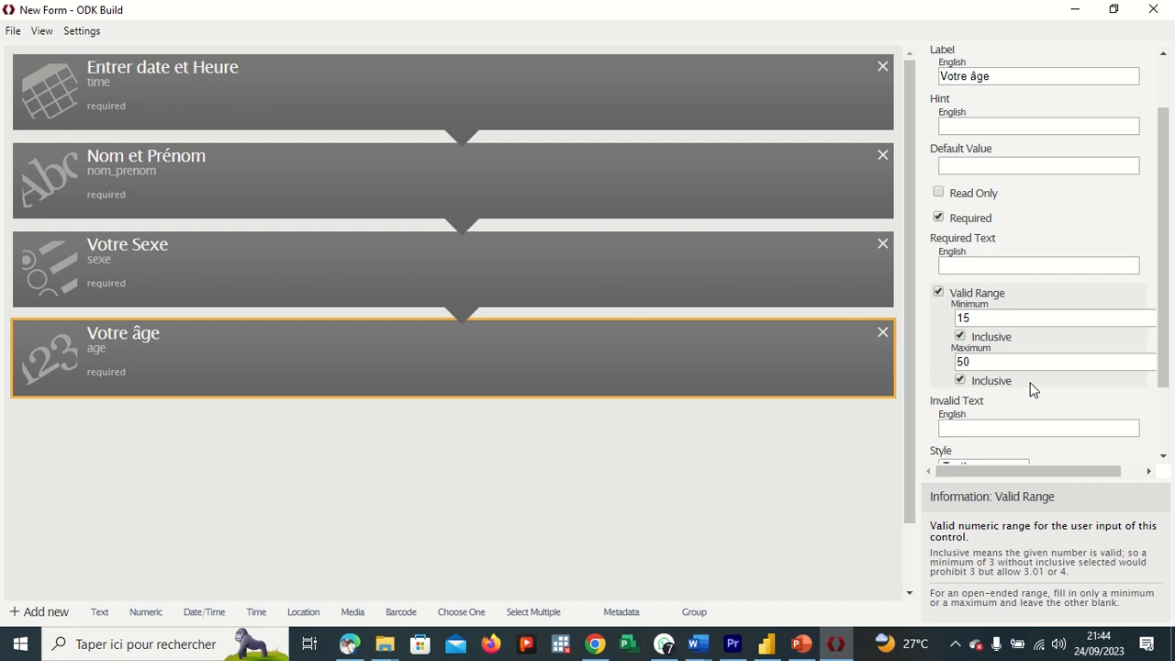
Step: Choose Textbox as the age question's input style
scroll(1030, 390, down, 3)
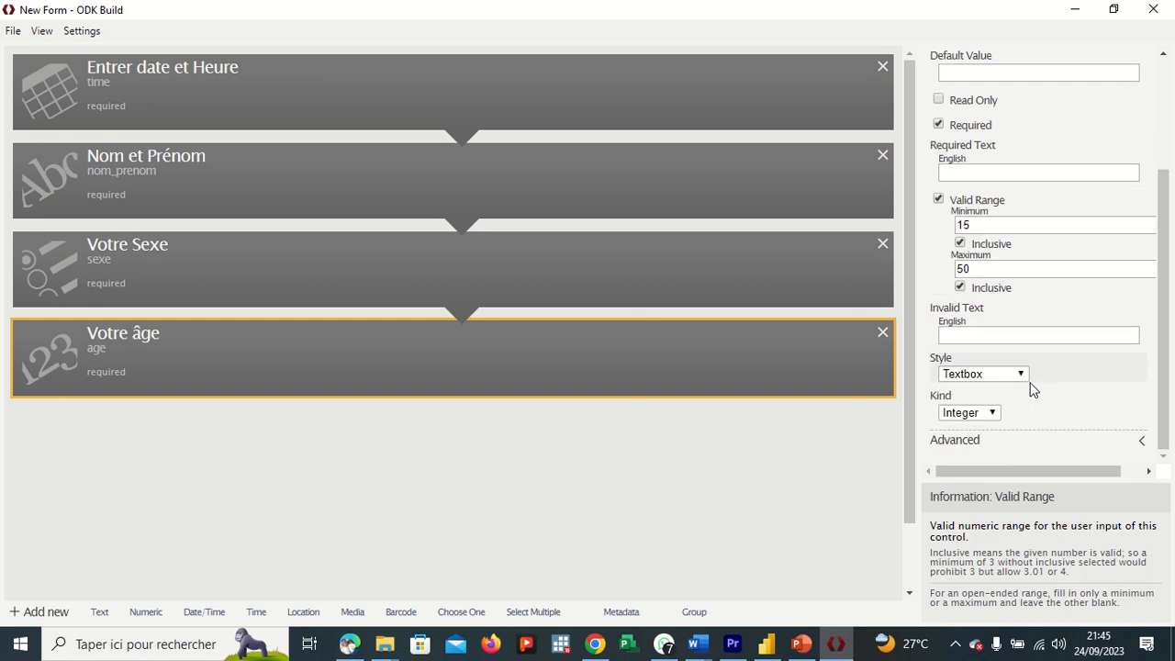
click(1020, 375)
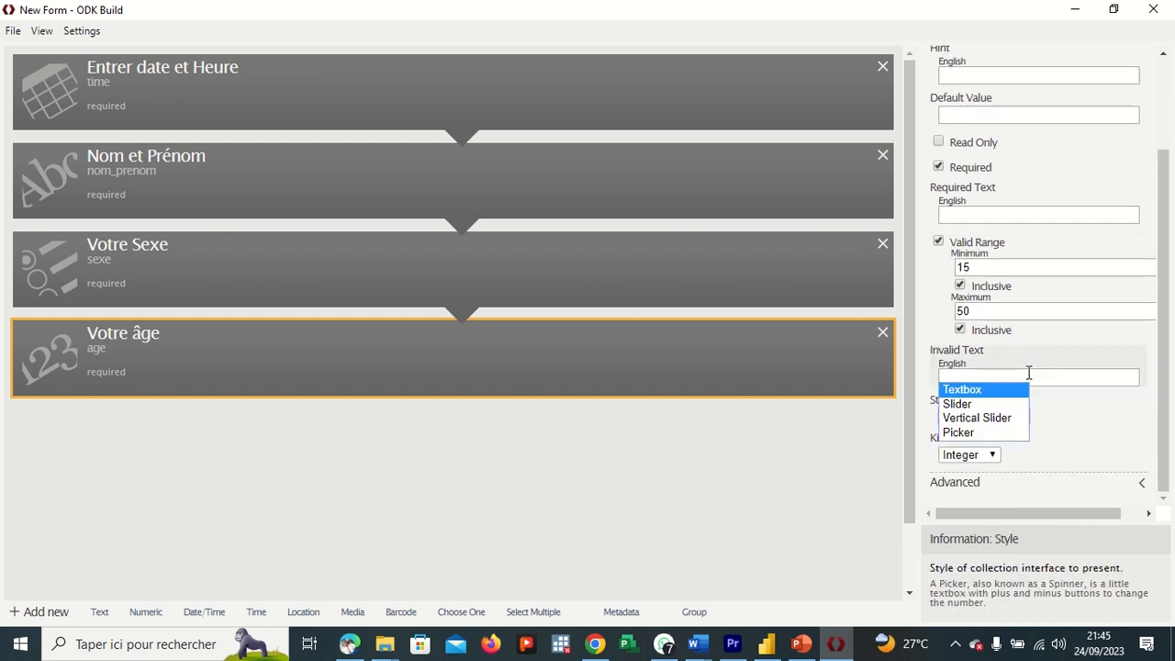
click(1026, 391)
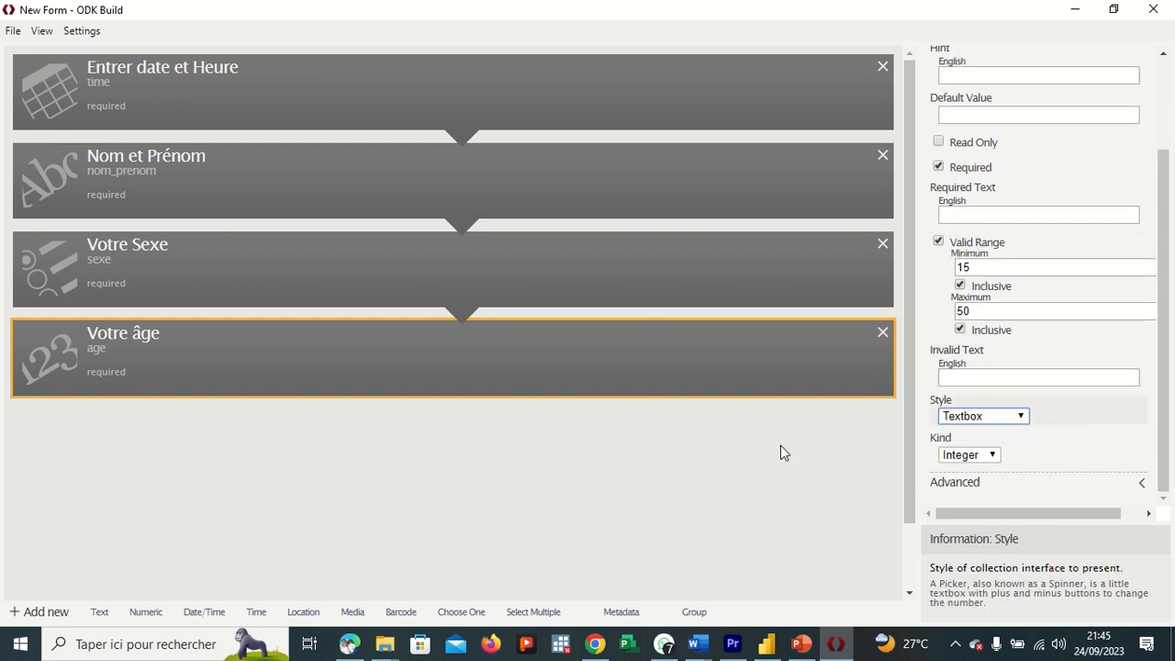
Step: Add a Numeric question below the age question and set its data name to "nbeenffants"
scroll(533, 441, down, 1)
scroll(537, 449, down, 1)
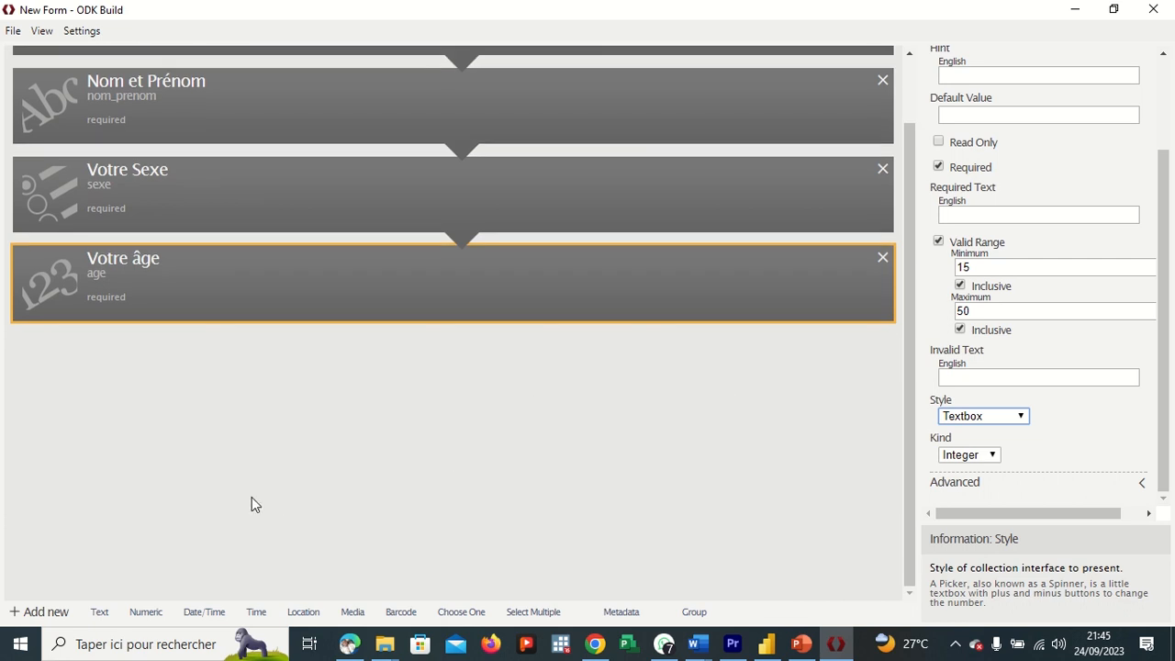
click(138, 620)
click(992, 97)
key(BackSpace)
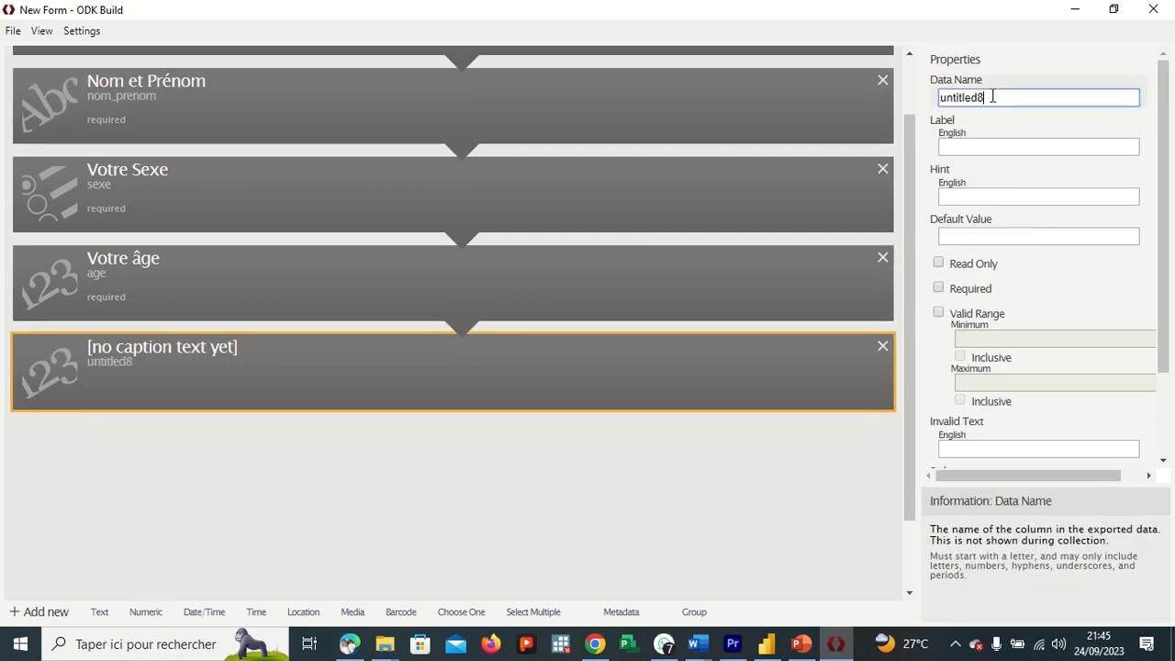
key(BackSpace)
key(BackSpace)
key(BackSpace)
key(BackSpace)
key(BackSpace)
key(BackSpace)
key(BackSpace)
key(BackSpace)
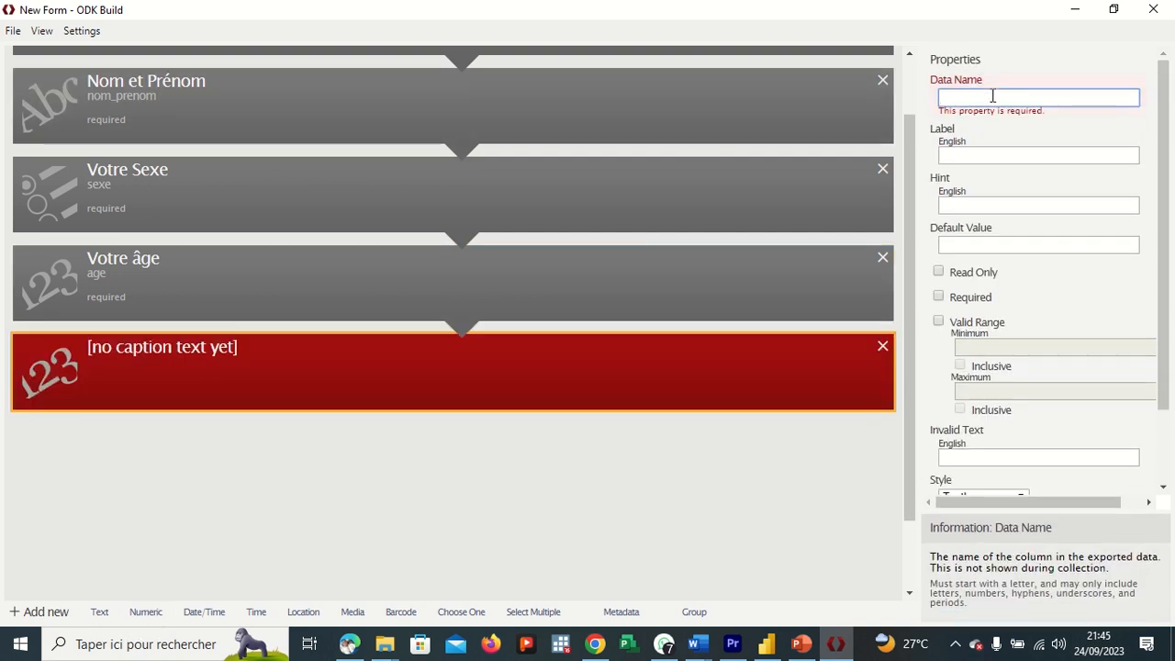
text(NBE)
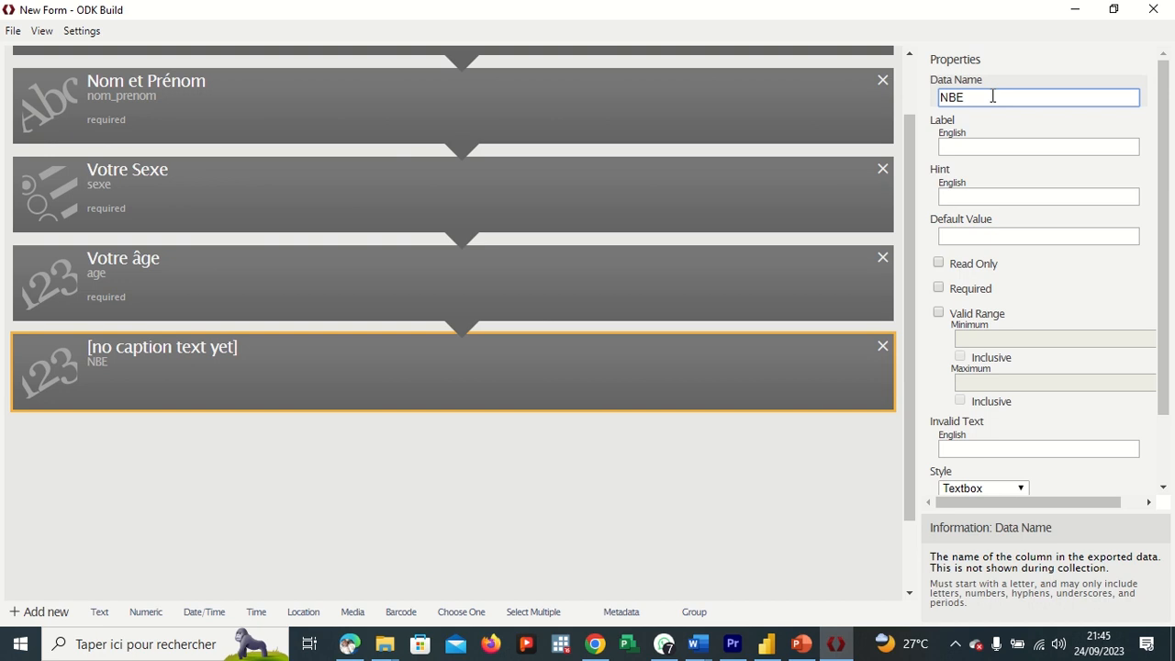
key(BackSpace)
key(BackSpace)
key(BackSpace)
text(nbeenffanst)
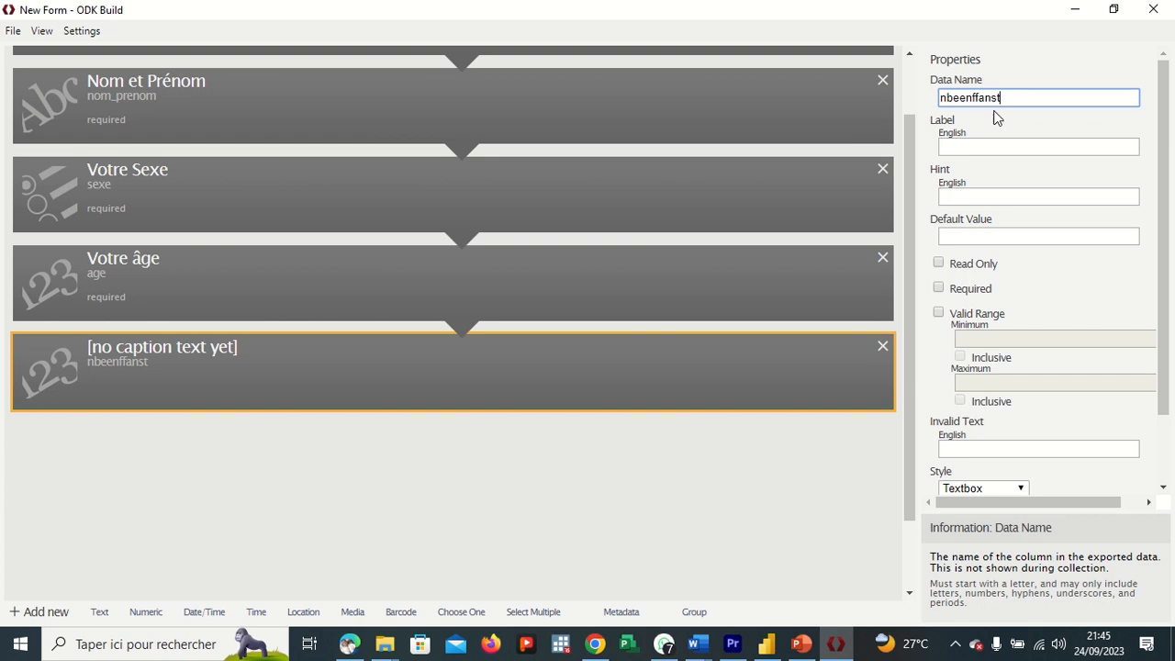
key(BackSpace)
key(BackSpace)
text(ts)
Step: Label the new numeric question "Nombres d'enfants" in English and make it required
click(983, 145)
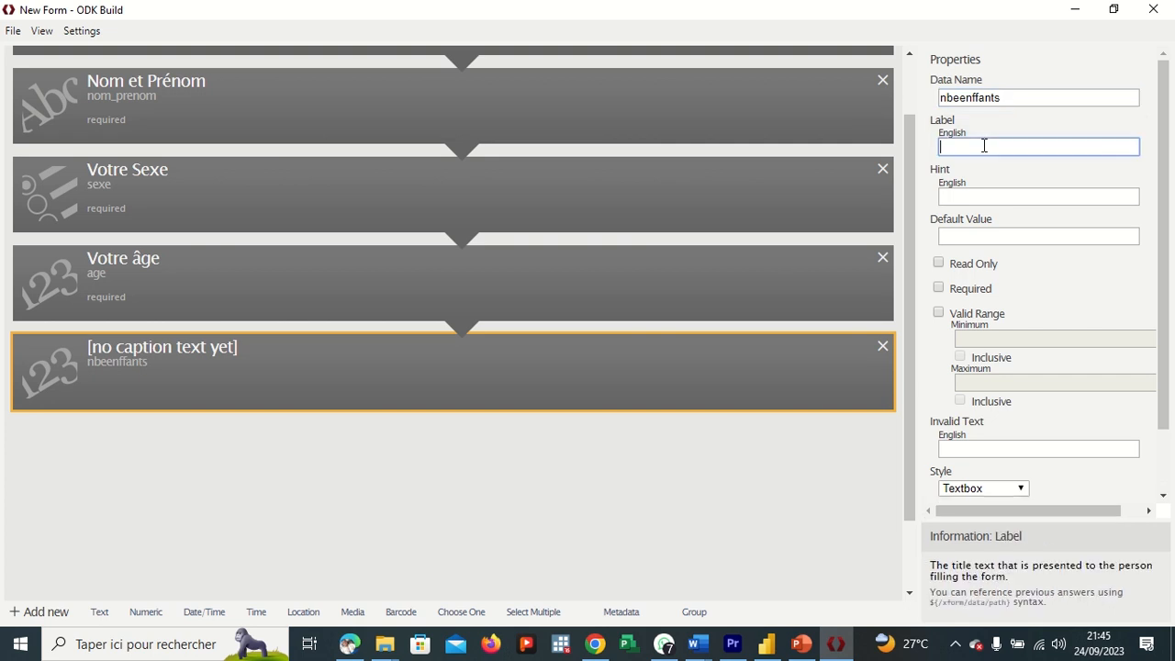
text(Nomb)
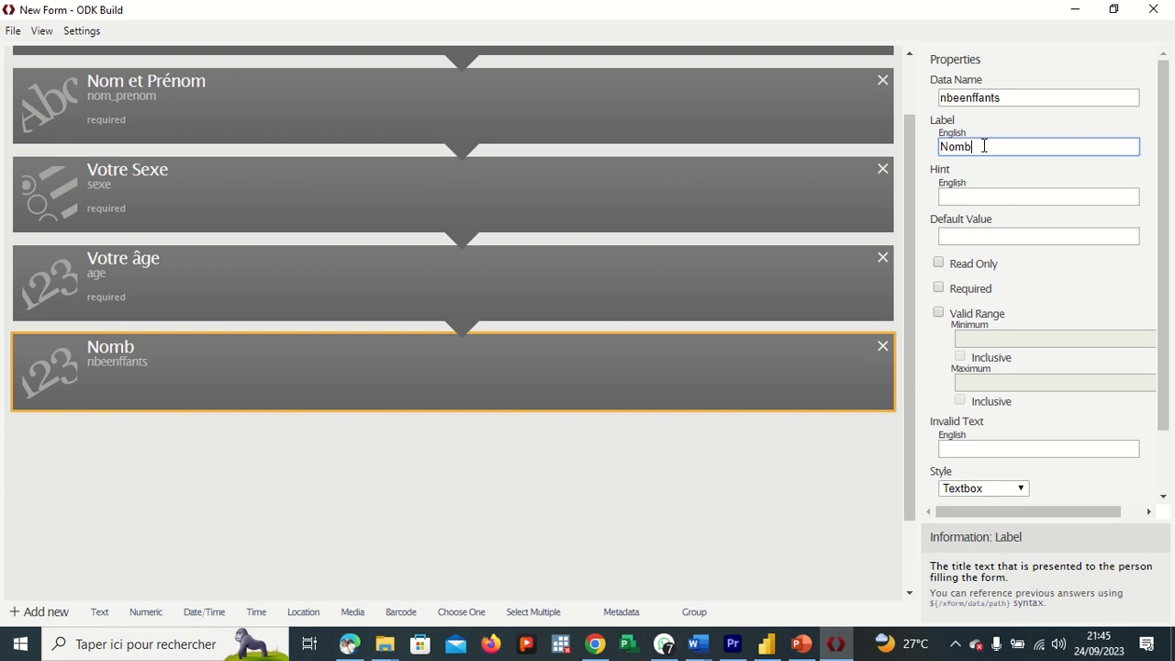
text(res d'enfants)
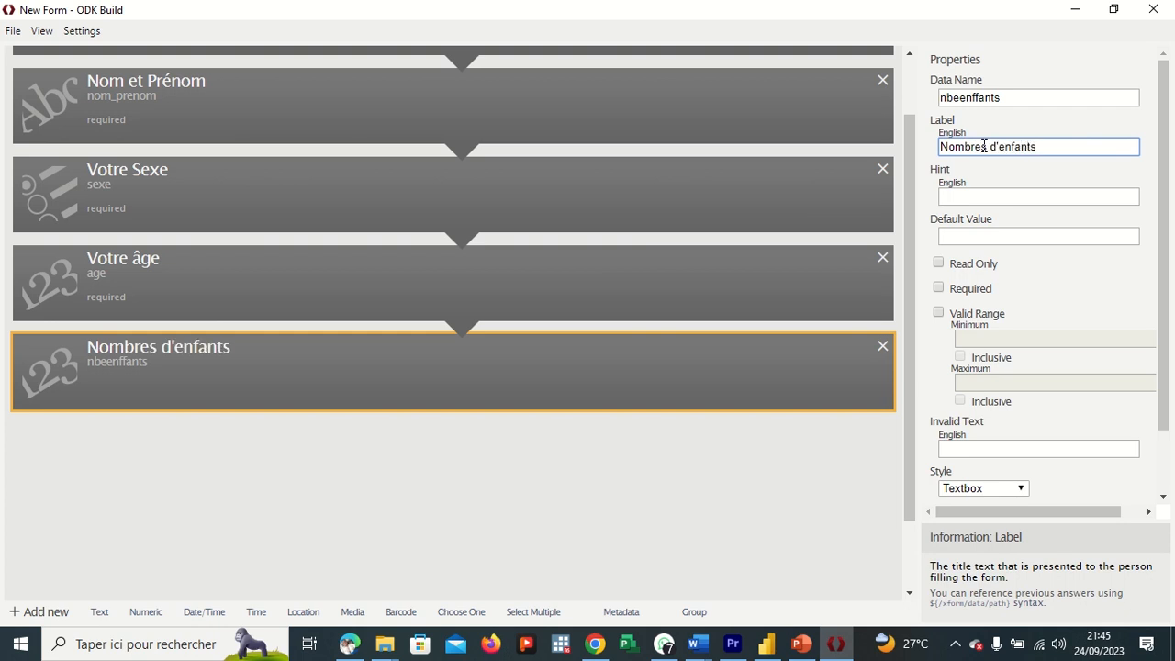
click(940, 290)
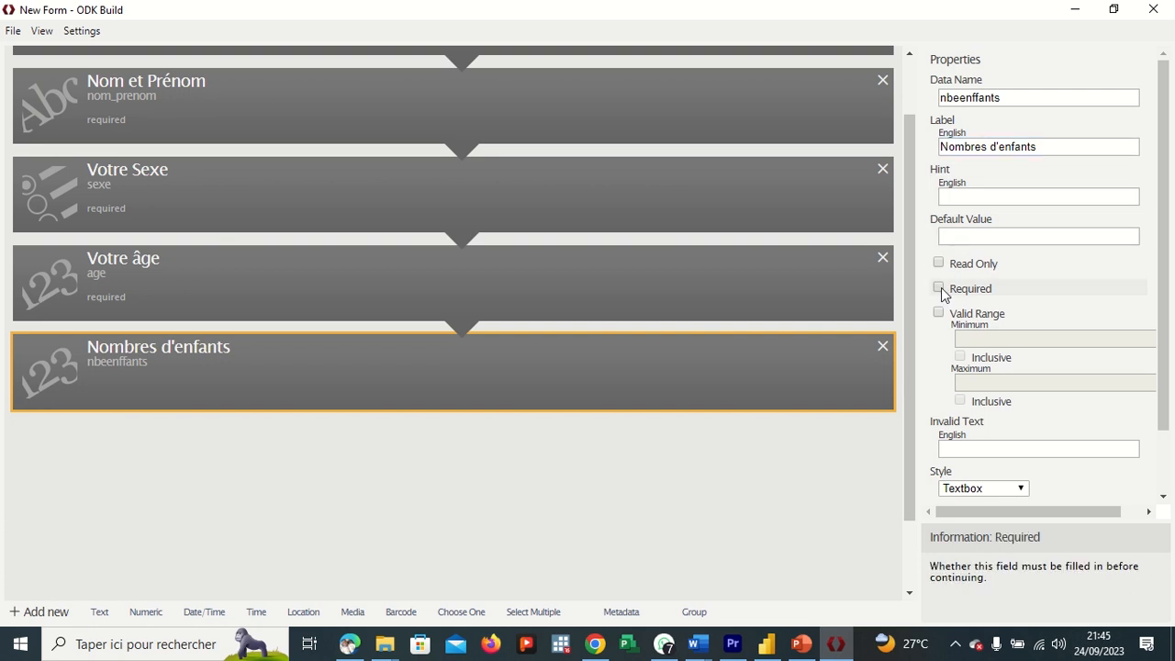
click(938, 288)
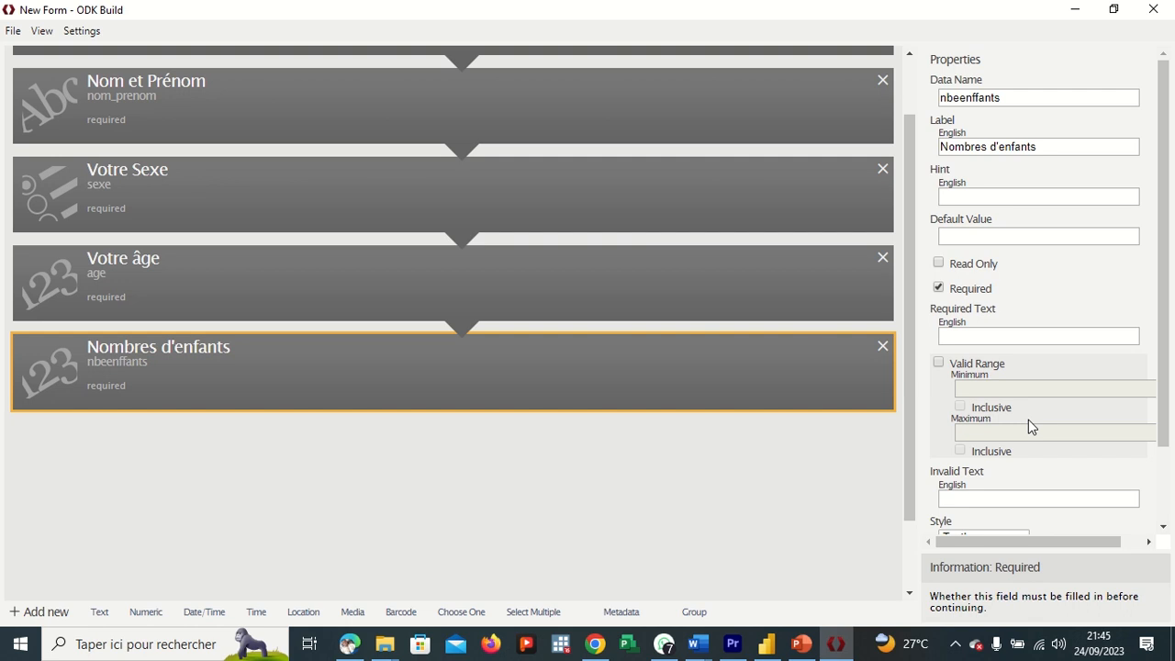
scroll(1028, 425, down, 1)
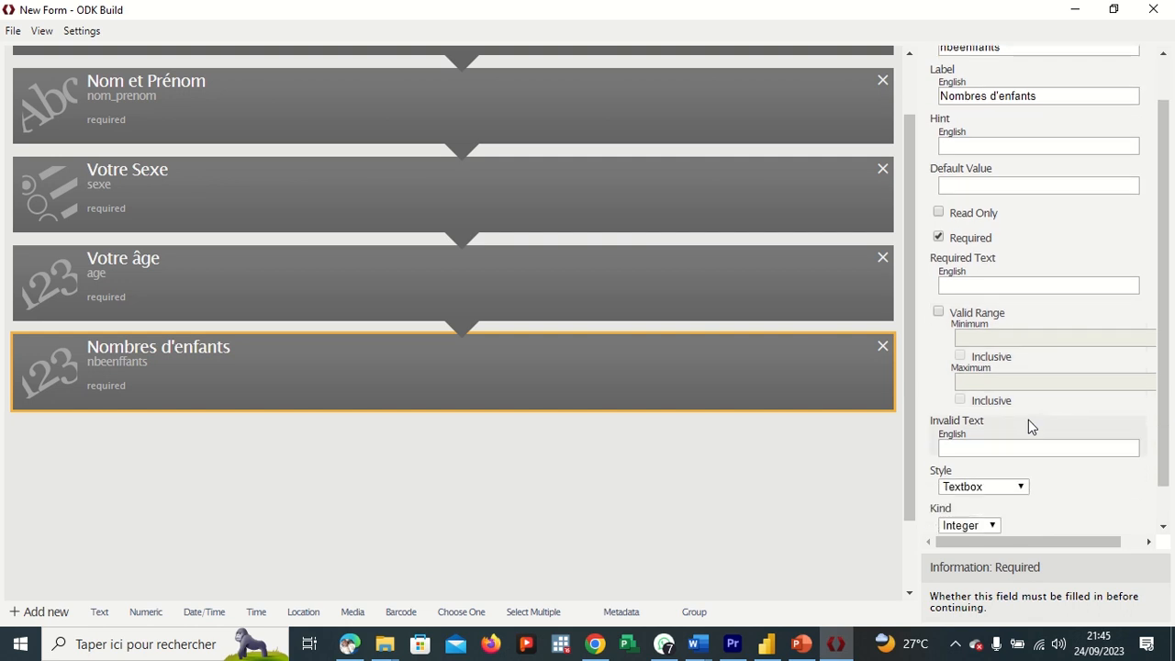
scroll(1027, 420, down, 1)
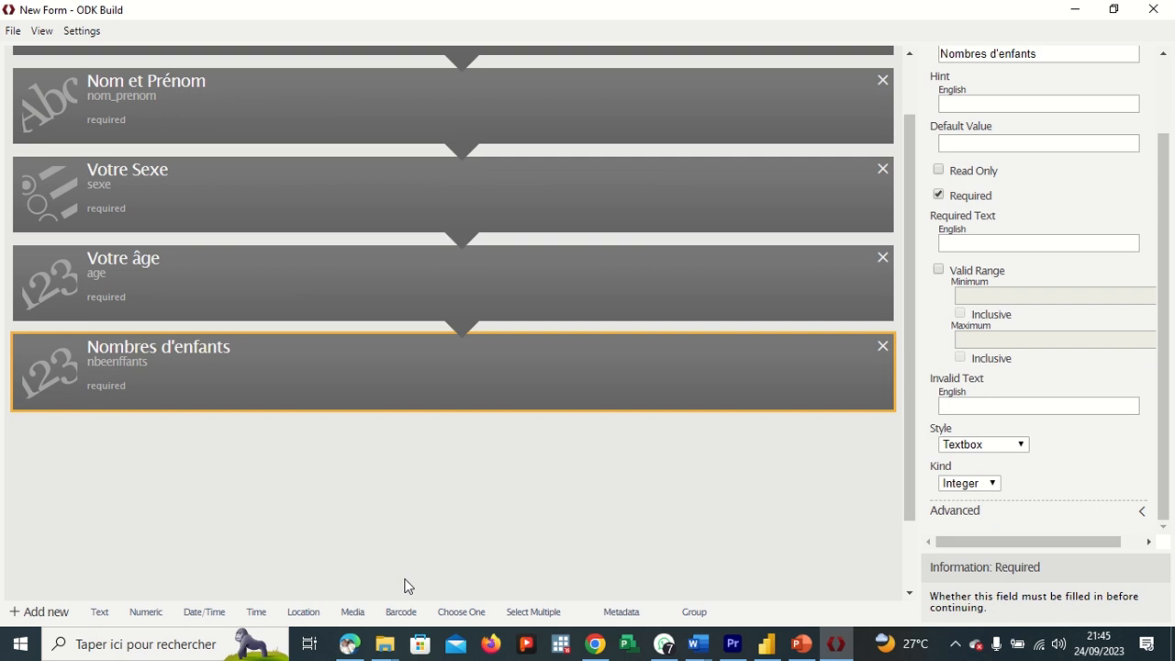
Step: Add a Select Multiple question below the number-of-children question and set its data name to "domaine"
click(547, 615)
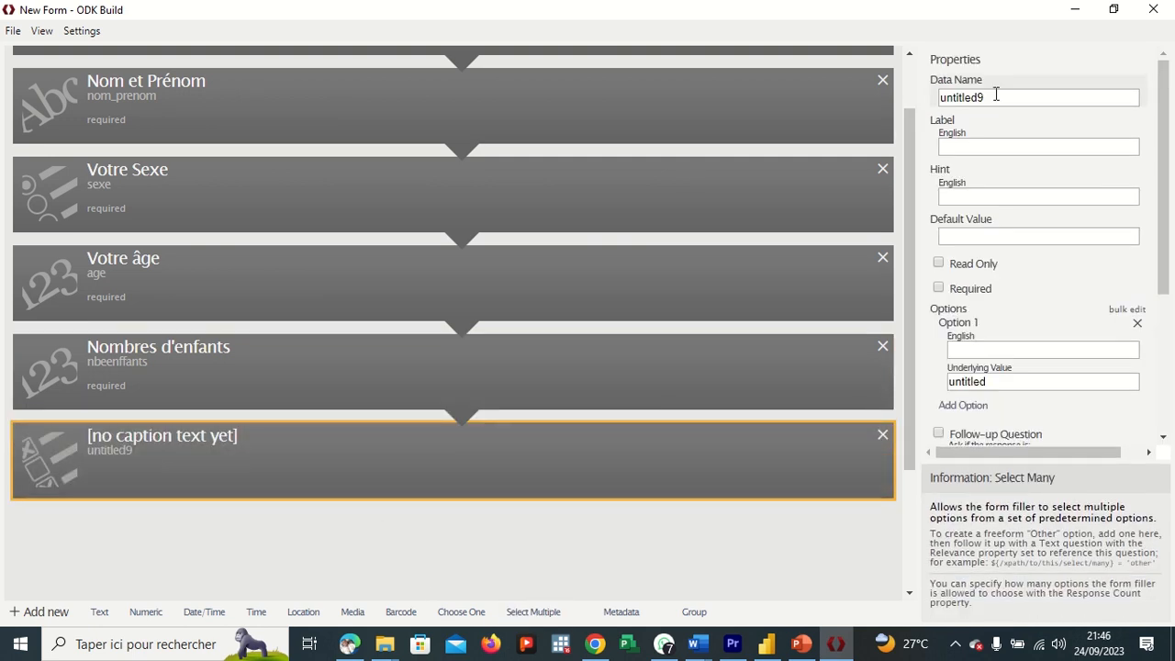
click(994, 96)
key(BackSpace)
key(BackSpace)
key(BackSpace)
key(BackSpace)
key(BackSpace)
key(BackSpace)
key(BackSpace)
key(BackSpace)
key(BackSpace)
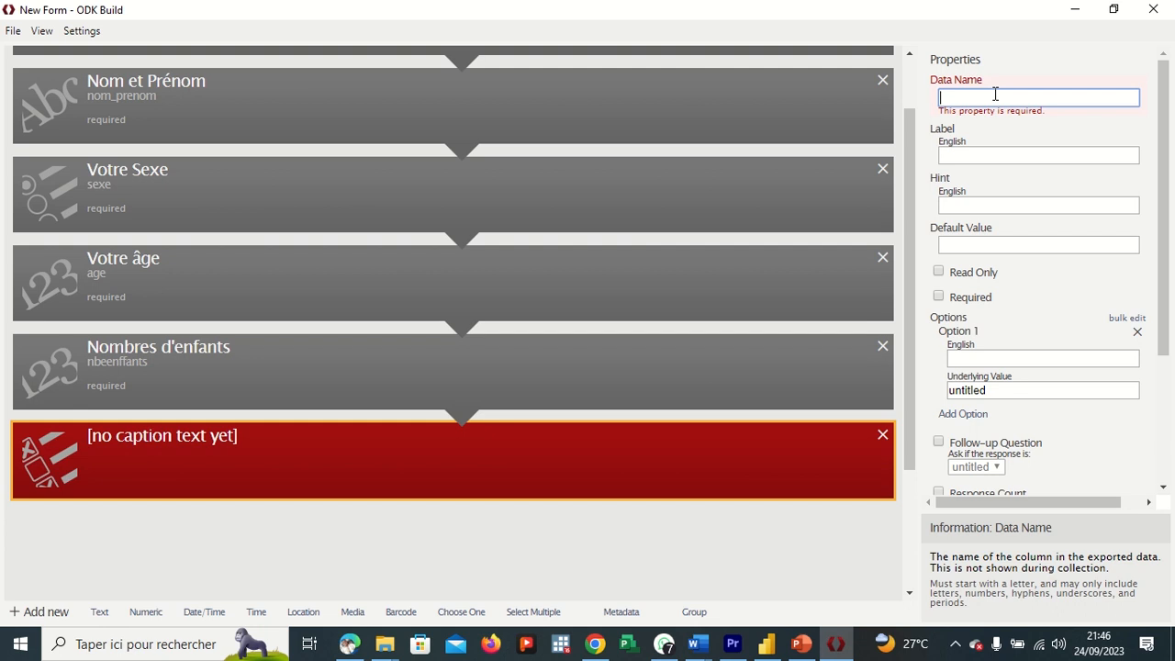
text(domaine)
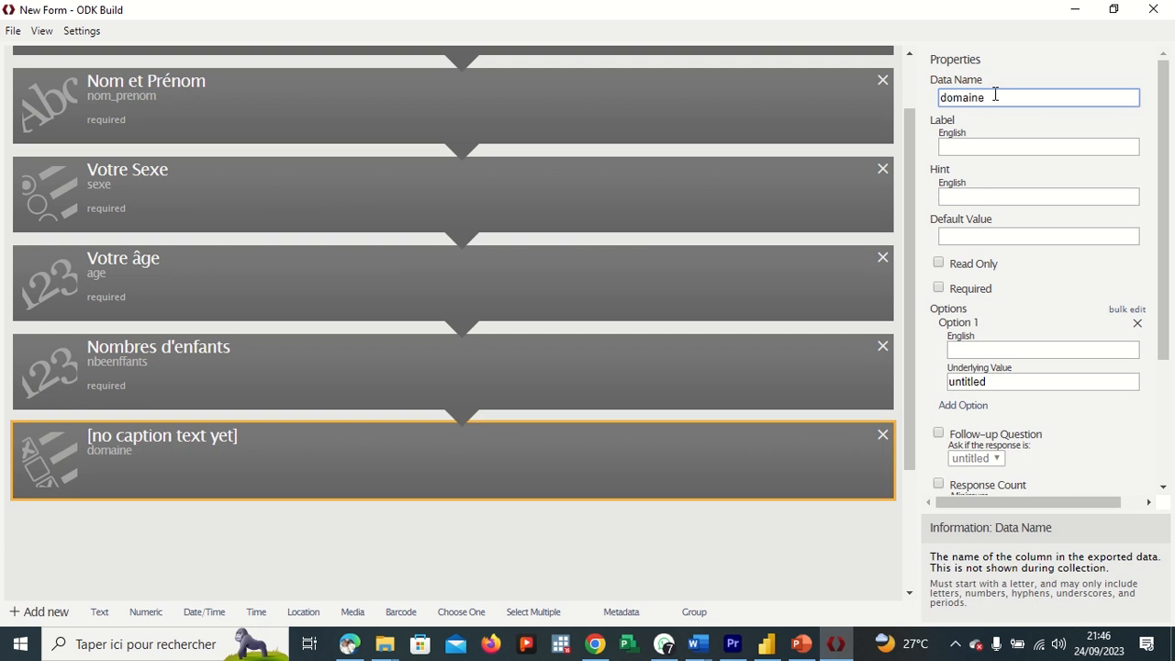
Step: Label the multiple-choice question "Votre domaines de compétance" in English and make it required
click(988, 149)
text(Votre )
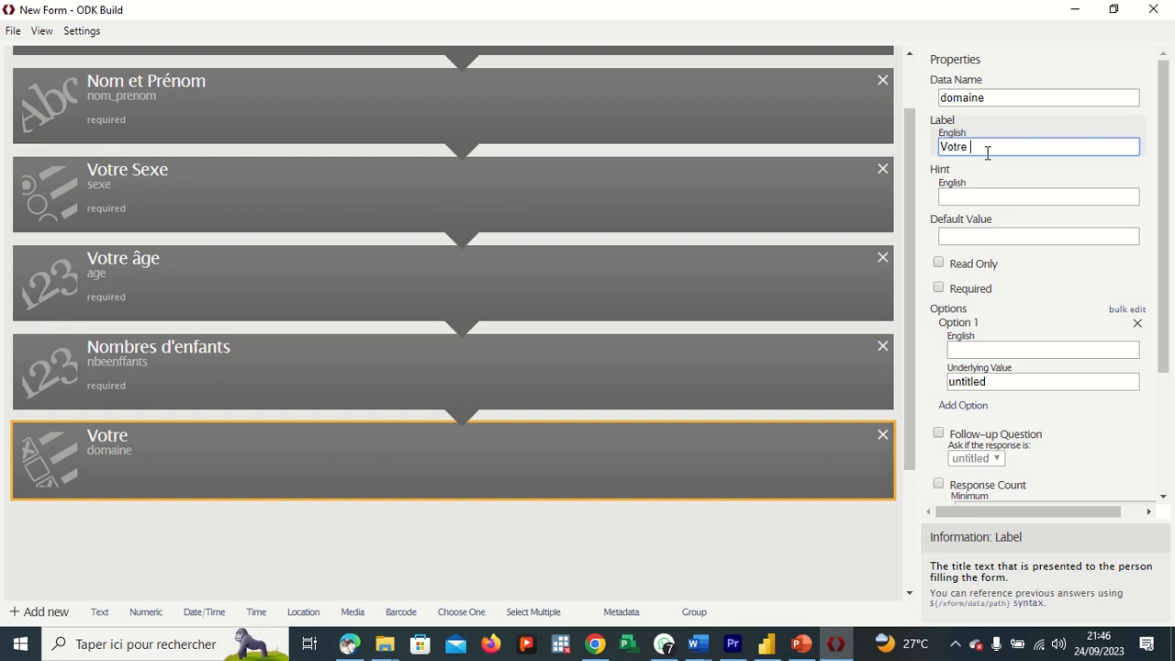
text(domaines de comp)
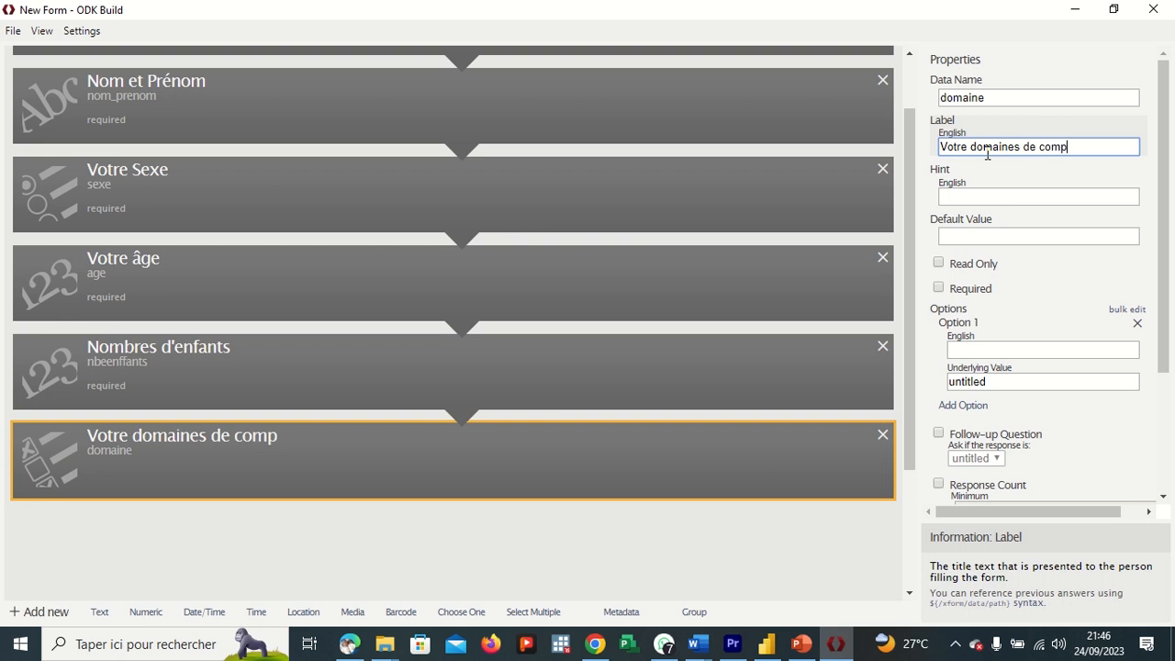
text(étances)
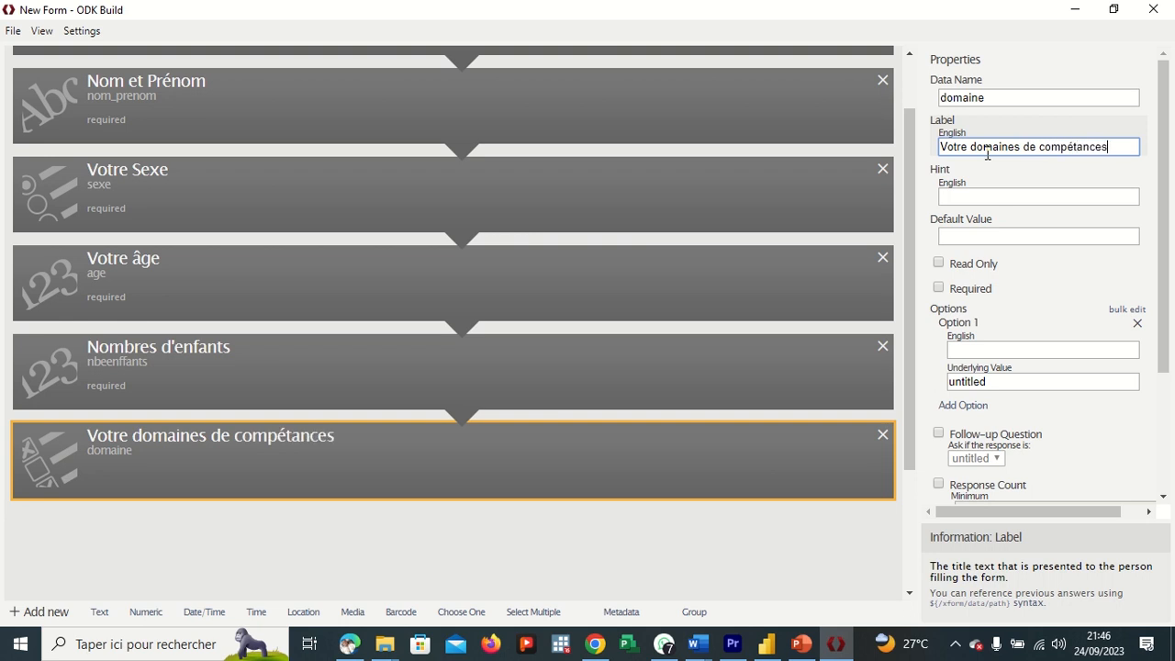
key(BackSpace)
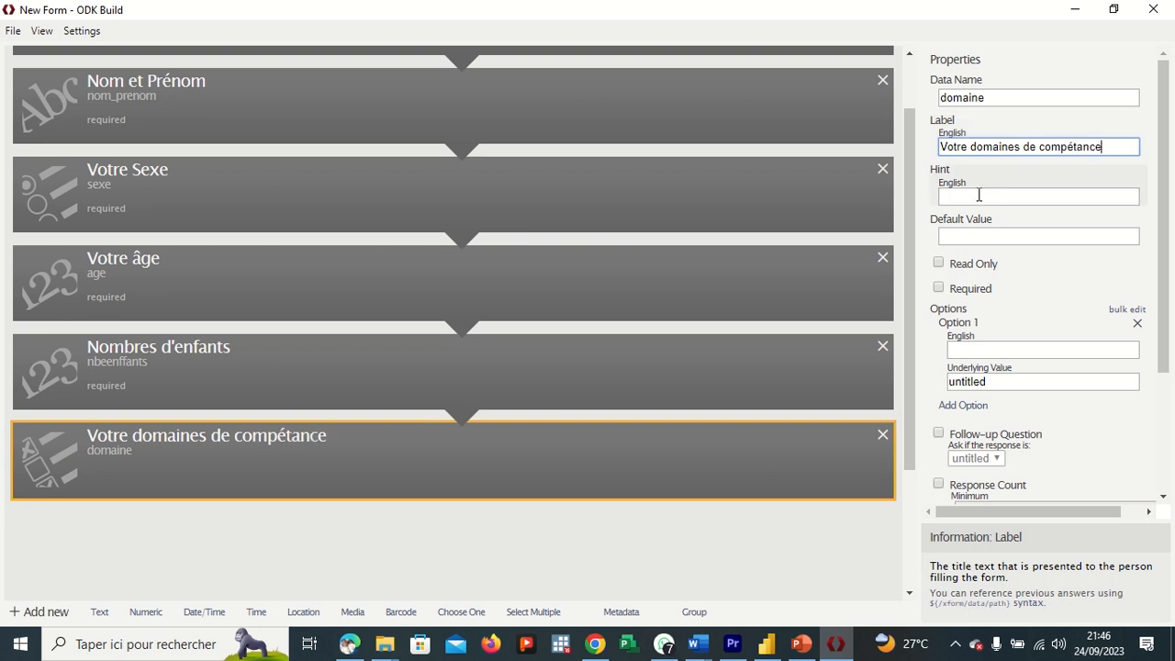
click(951, 290)
Step: Enter "Littérature" as the English text of the domaine question's first option, leaving the Required Text empty
click(974, 339)
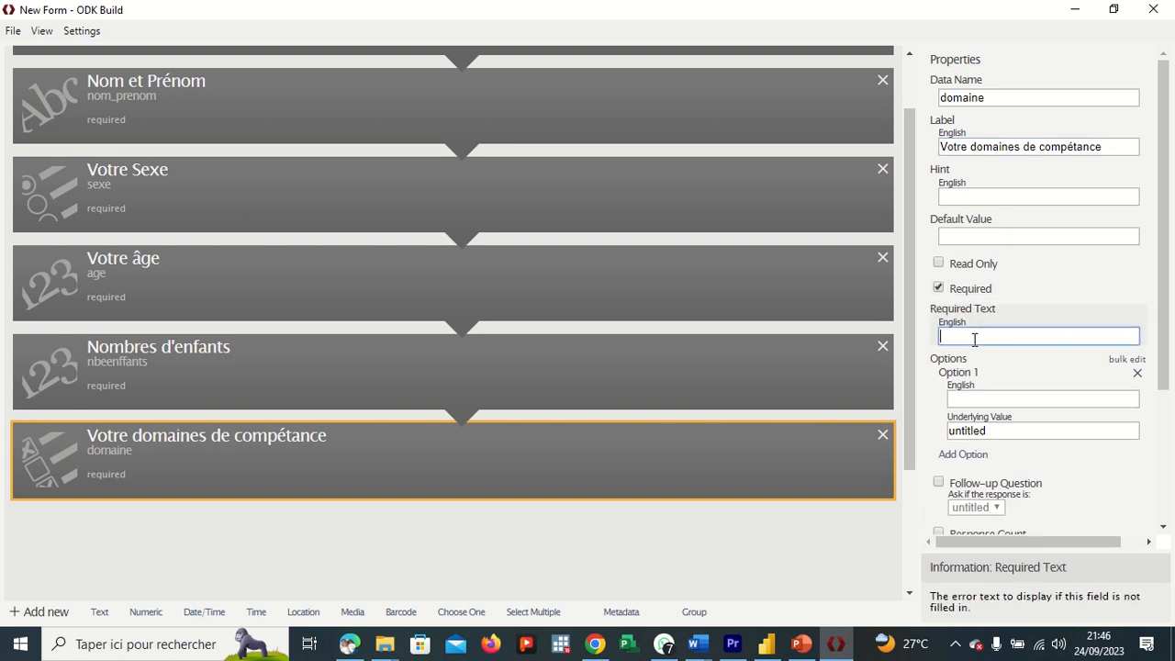
text(Littérature)
click(978, 396)
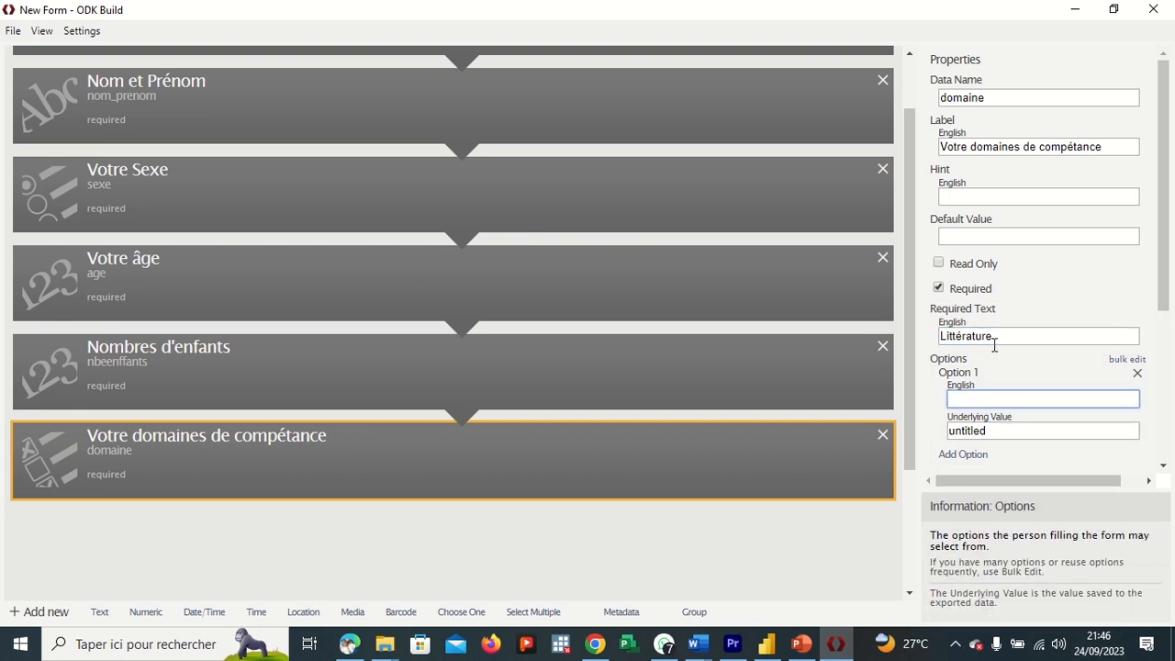
drag(996, 337, 938, 340)
key(ctrl+c)
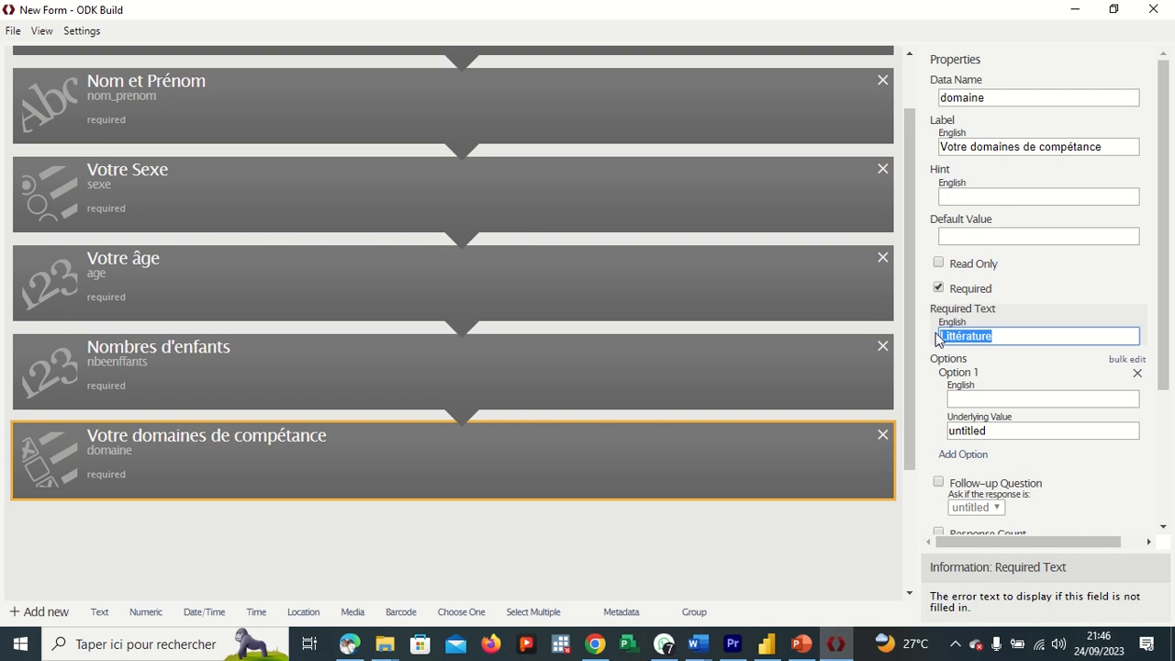
key(BackSpace)
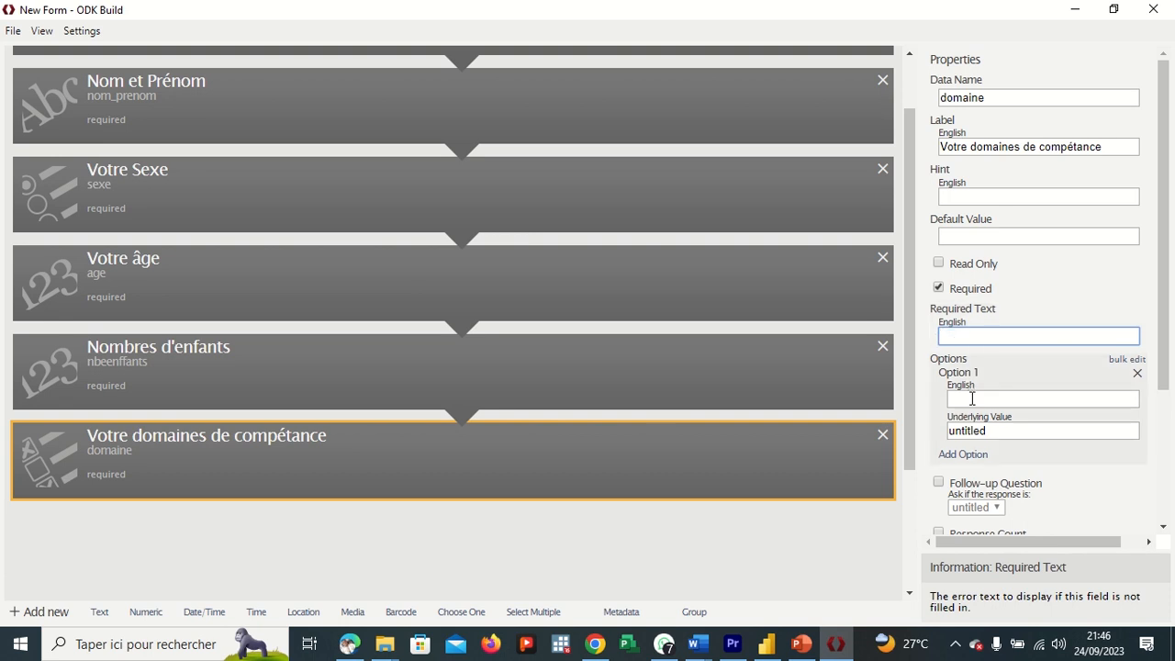
click(972, 398)
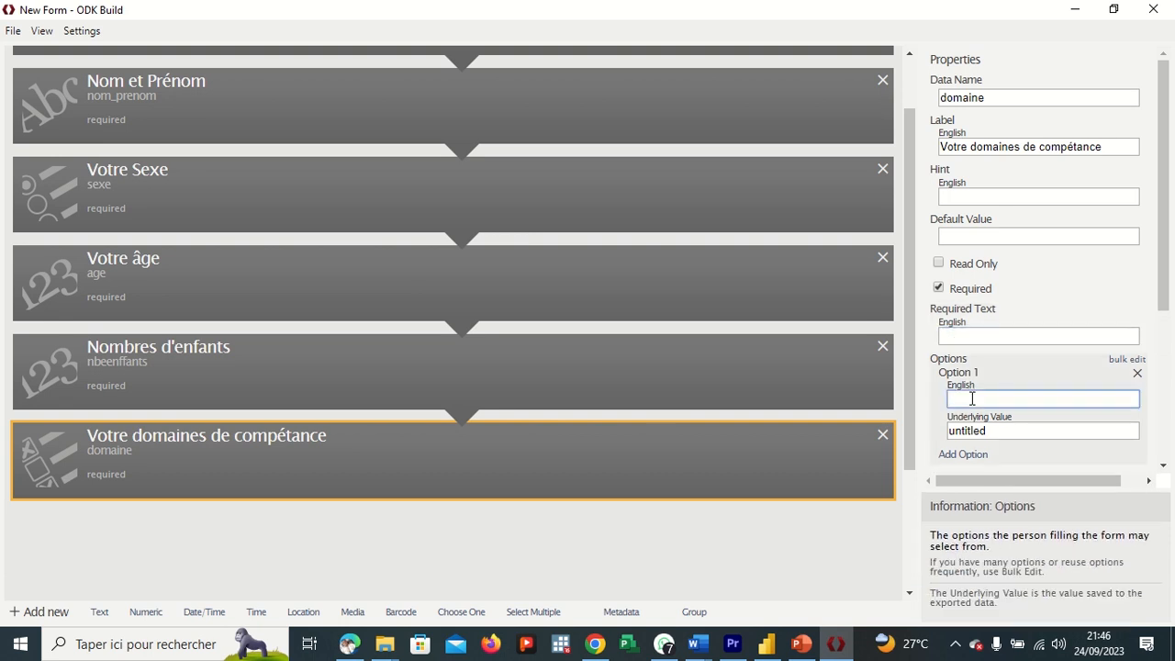
key(ctrl+v)
Step: Set the underlying value of the "Littérature" option to 1
click(989, 436)
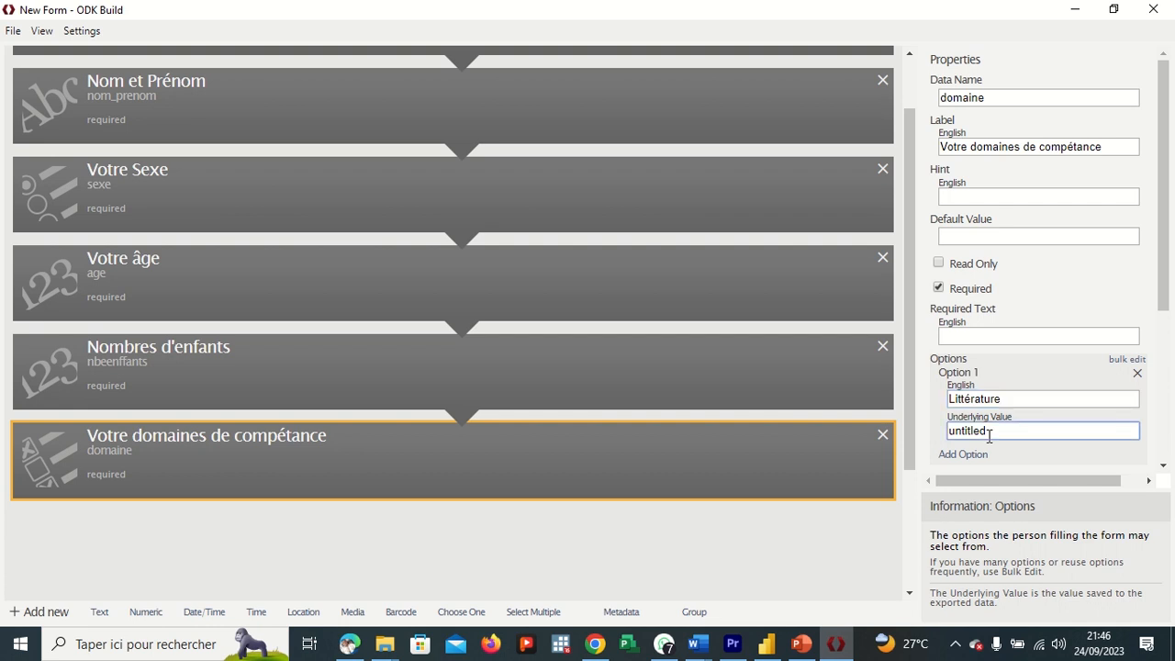
key(BackSpace)
key(BackSpace)
key(BackSpace)
key(BackSpace)
key(BackSpace)
key(BackSpace)
key(BackSpace)
key(BackSpace)
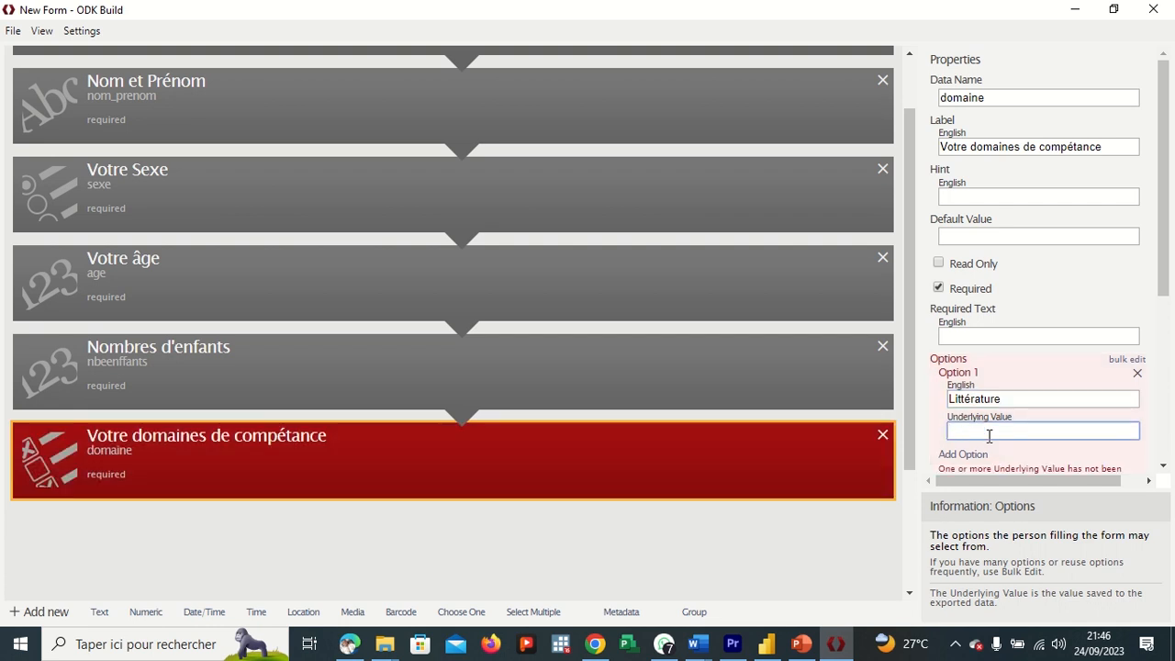
text(1)
Step: Add a second option to the domaine question with the English text "Informatique" and underlying value 2
click(980, 455)
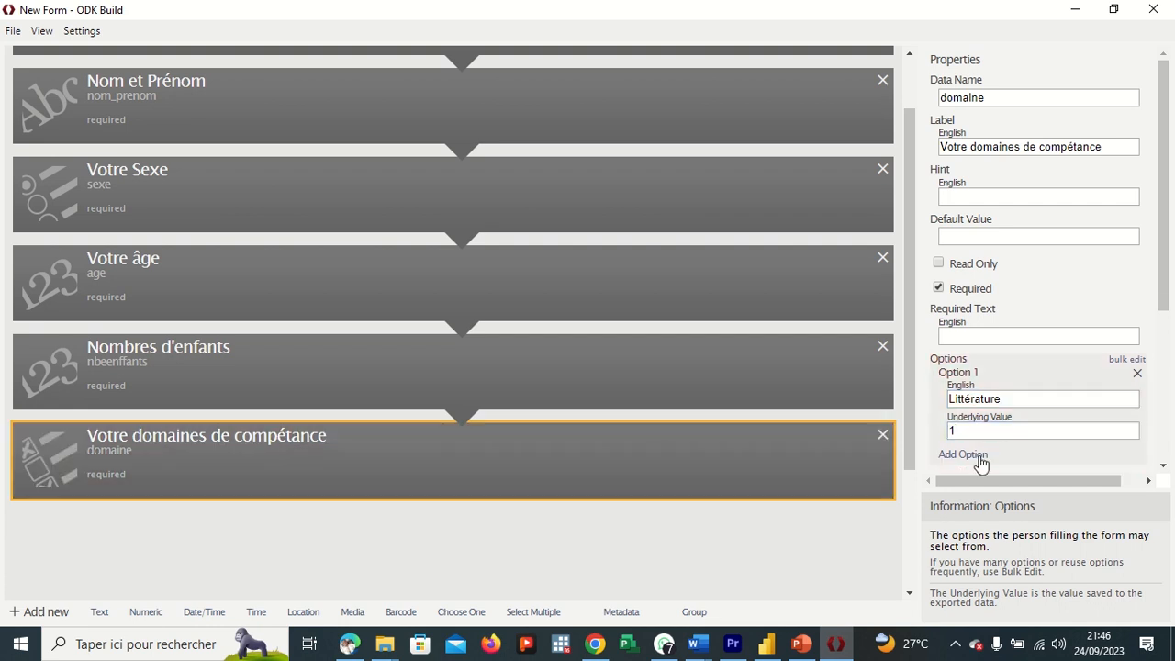
scroll(988, 456, down, 3)
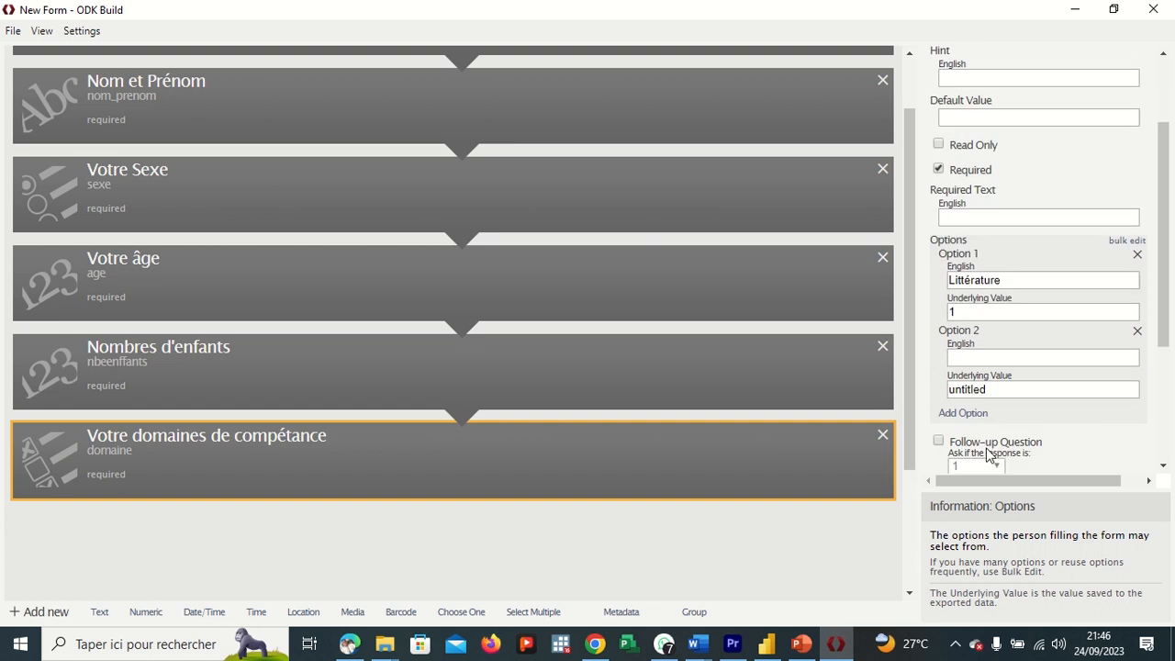
click(980, 349)
text(I)
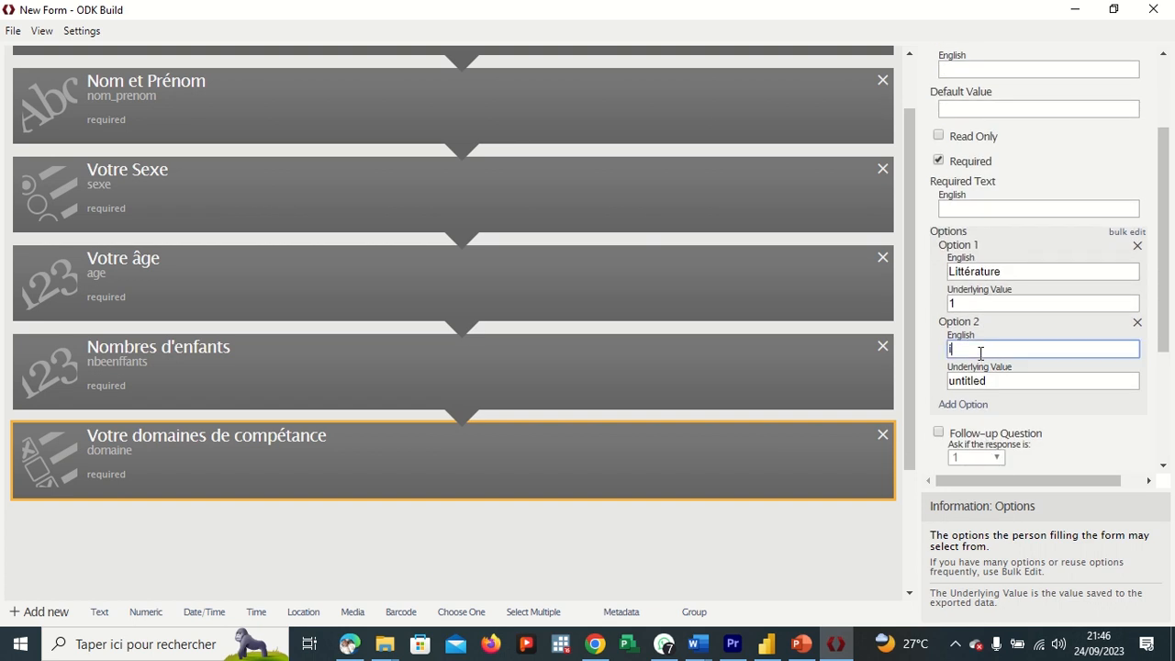
text(nformatique)
click(987, 380)
key(BackSpace)
key(BackSpace)
key(BackSpace)
key(BackSpace)
key(BackSpace)
key(BackSpace)
key(BackSpace)
key(BackSpace)
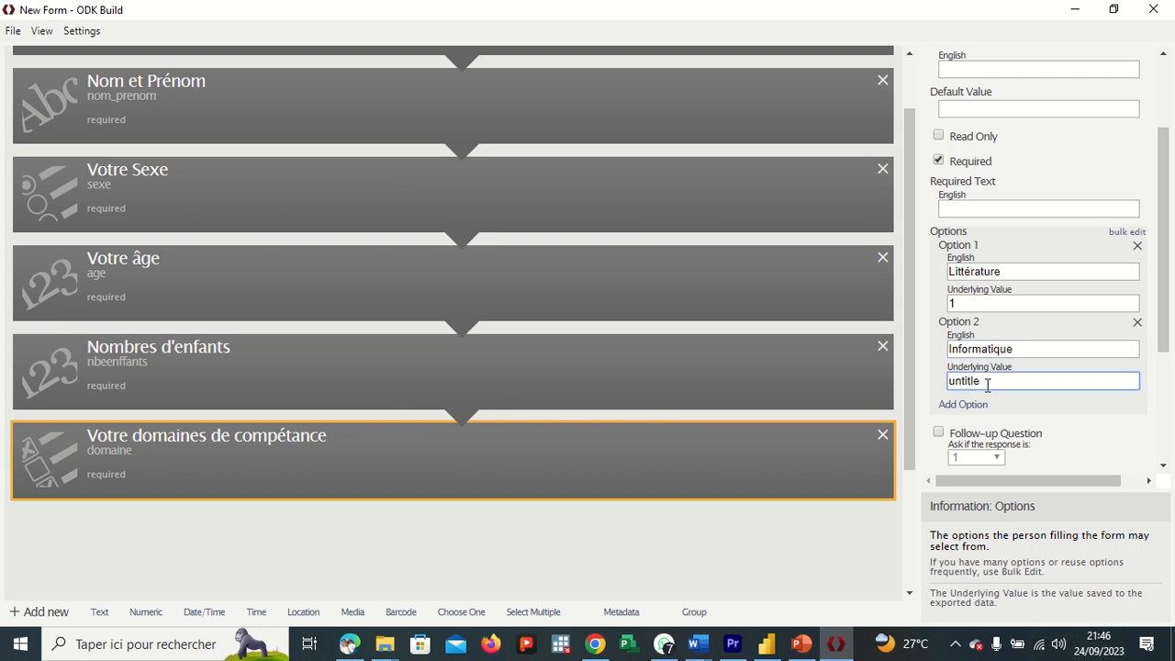
text(2)
Step: Add a third option to the domaine question with the English text "Statistique" and underlying value 3
click(980, 405)
click(981, 420)
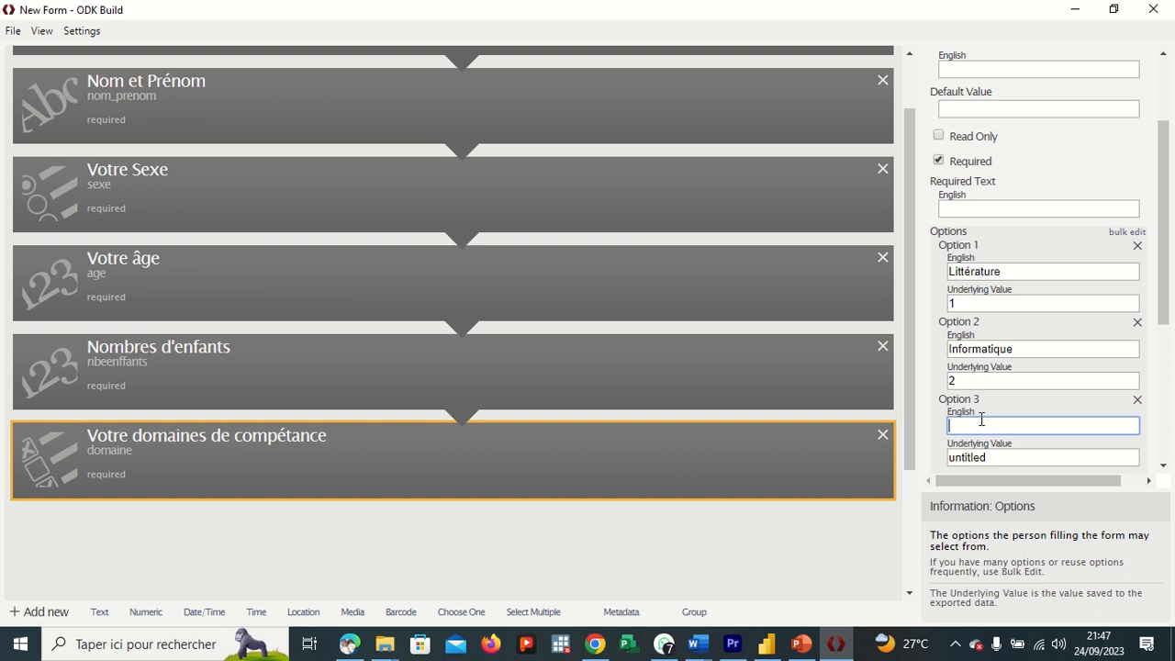
text(m)
key(BackSpace)
text(M)
key(BackSpace)
text(sTAT)
key(BackSpace)
key(BackSpace)
key(BackSpace)
text(Statistique)
click(997, 456)
key(BackSpace)
key(BackSpace)
key(BackSpace)
key(BackSpace)
key(BackSpace)
key(BackSpace)
key(BackSpace)
key(BackSpace)
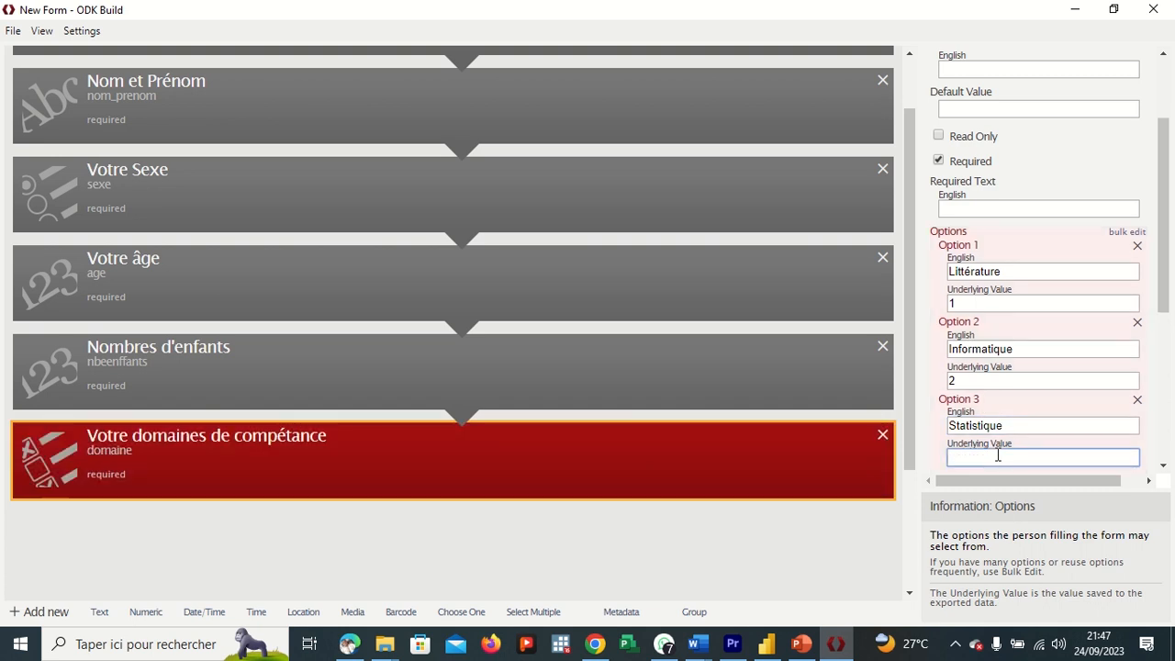
text(3)
Step: Add a fourth option to the domaine question with the English text "Marketing" and underlying value 4
scroll(998, 456, down, 4)
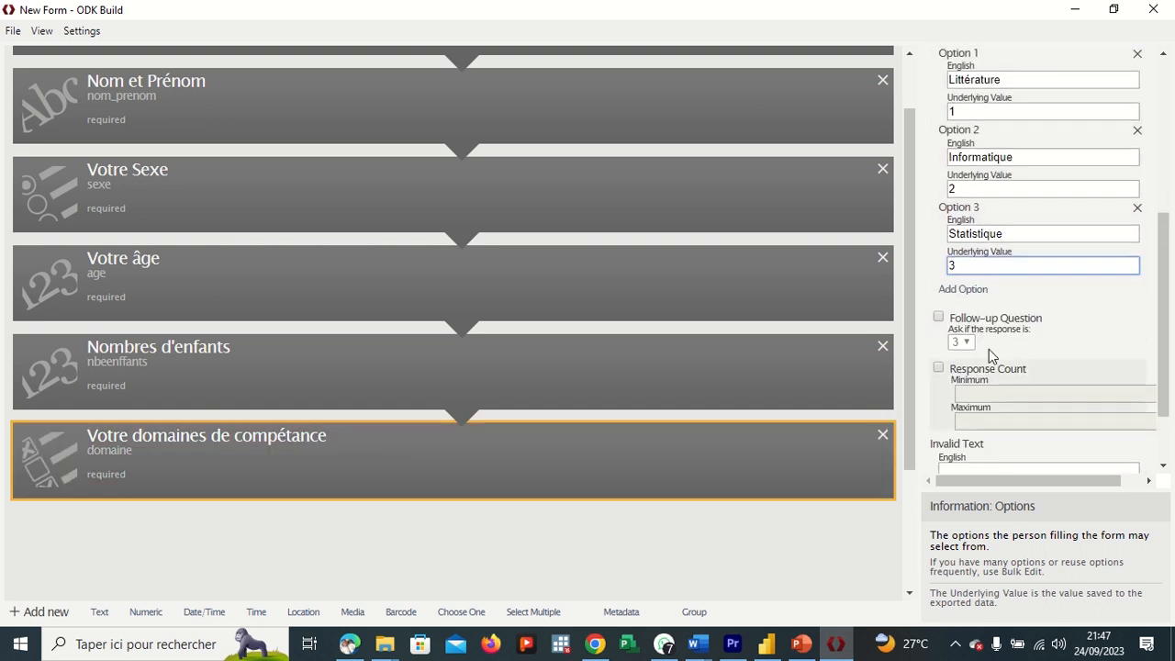
click(977, 300)
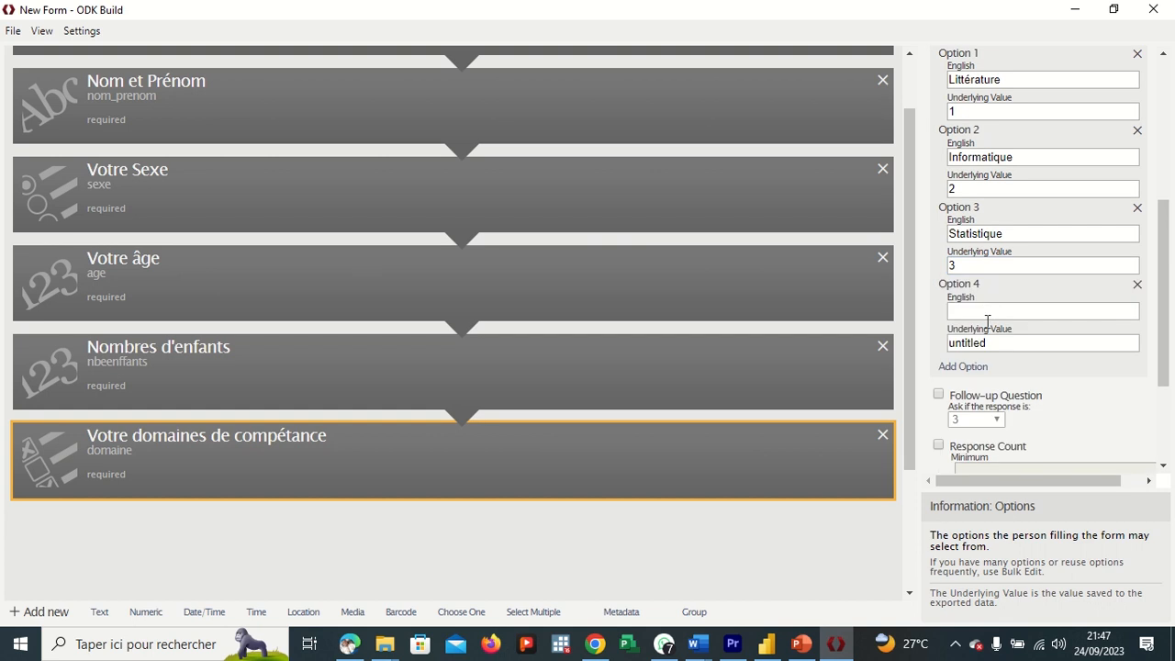
click(987, 311)
text(Marketing)
click(992, 344)
key(BackSpace)
key(BackSpace)
key(BackSpace)
key(BackSpace)
key(BackSpace)
key(BackSpace)
key(BackSpace)
key(BackSpace)
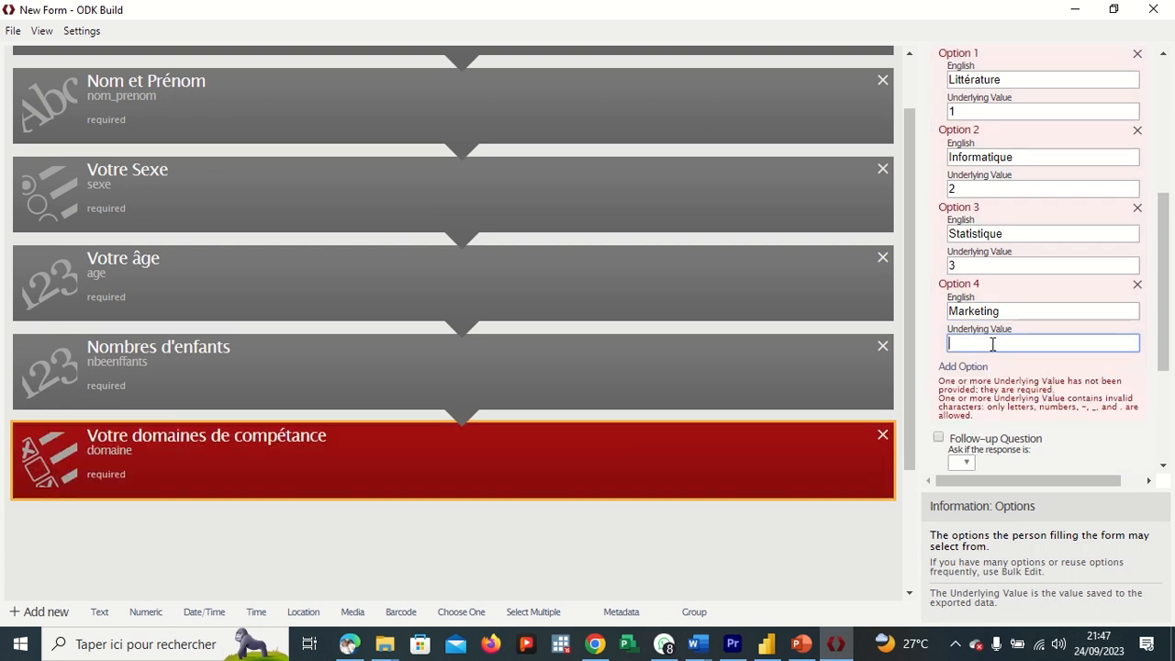
text(4)
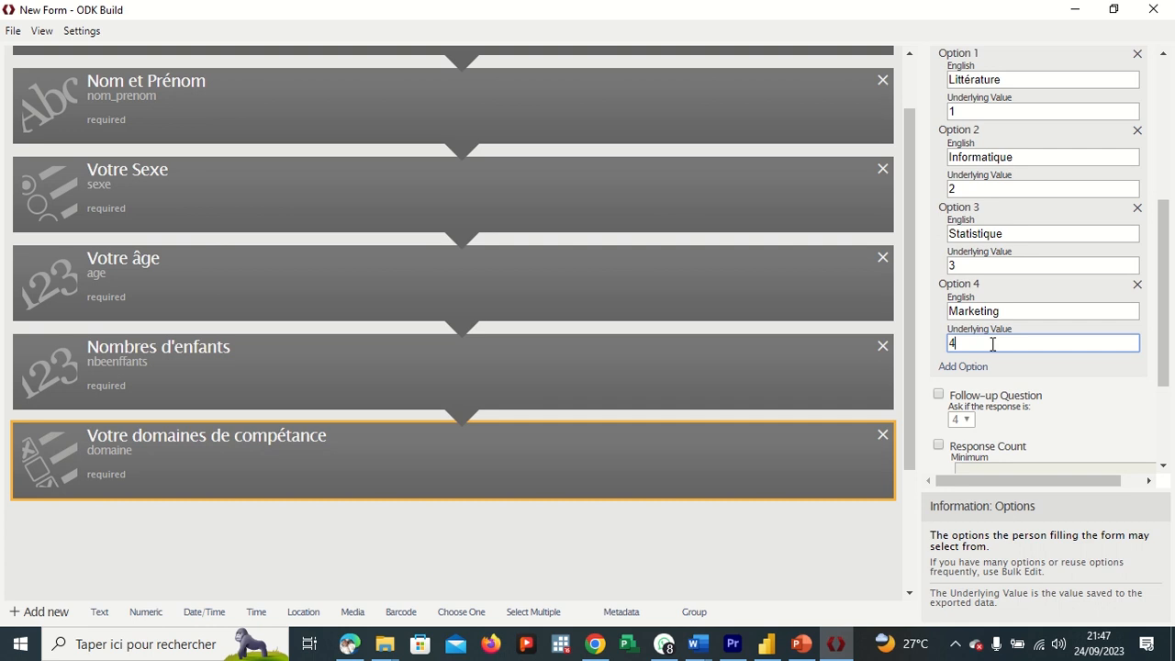
Step: Add a fifth option to the domaine question with the English text "Autre" and underlying value 5
scroll(1041, 343, down, 1)
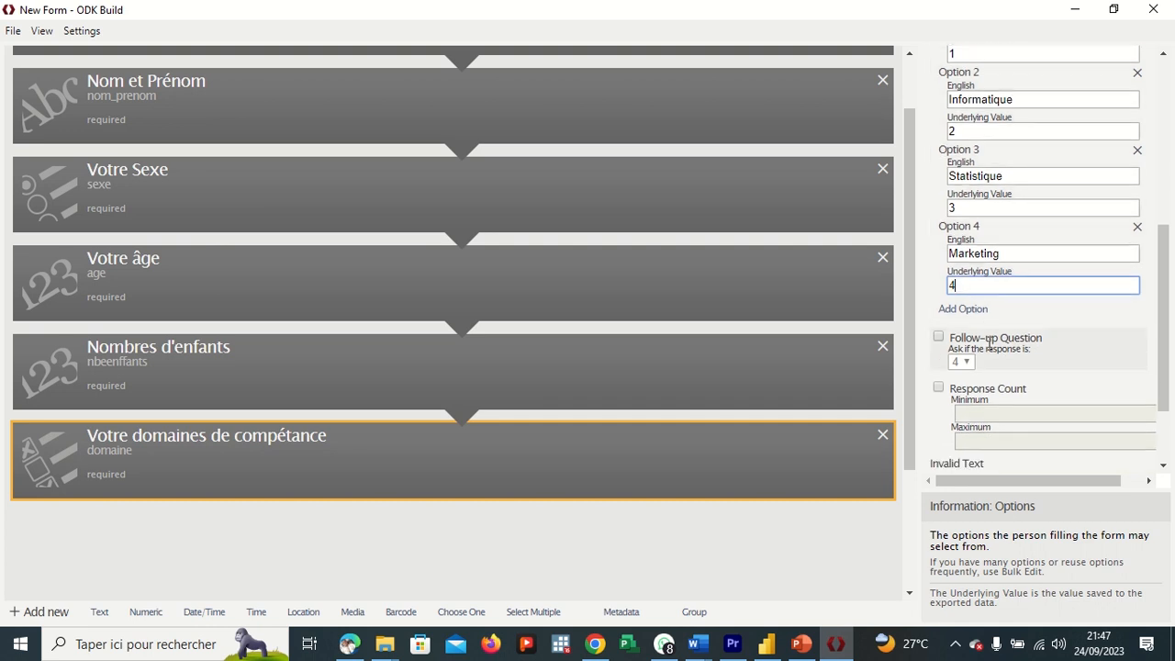
click(978, 312)
click(981, 329)
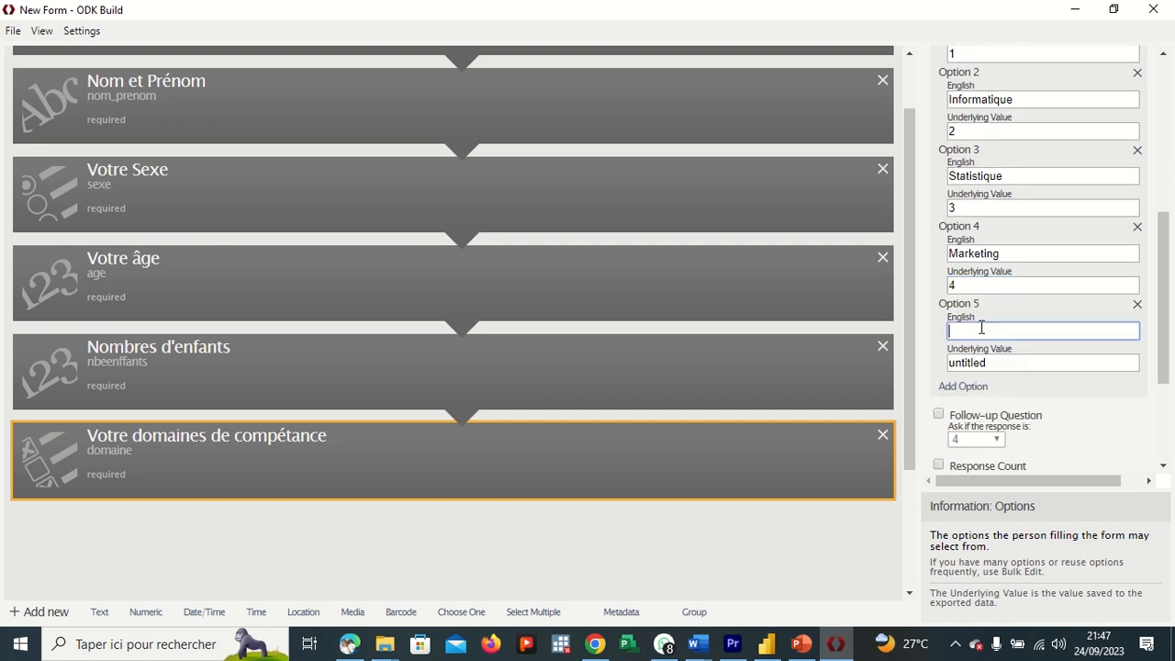
text(a)
key(BackSpace)
text(Autre)
click(989, 362)
key(BackSpace)
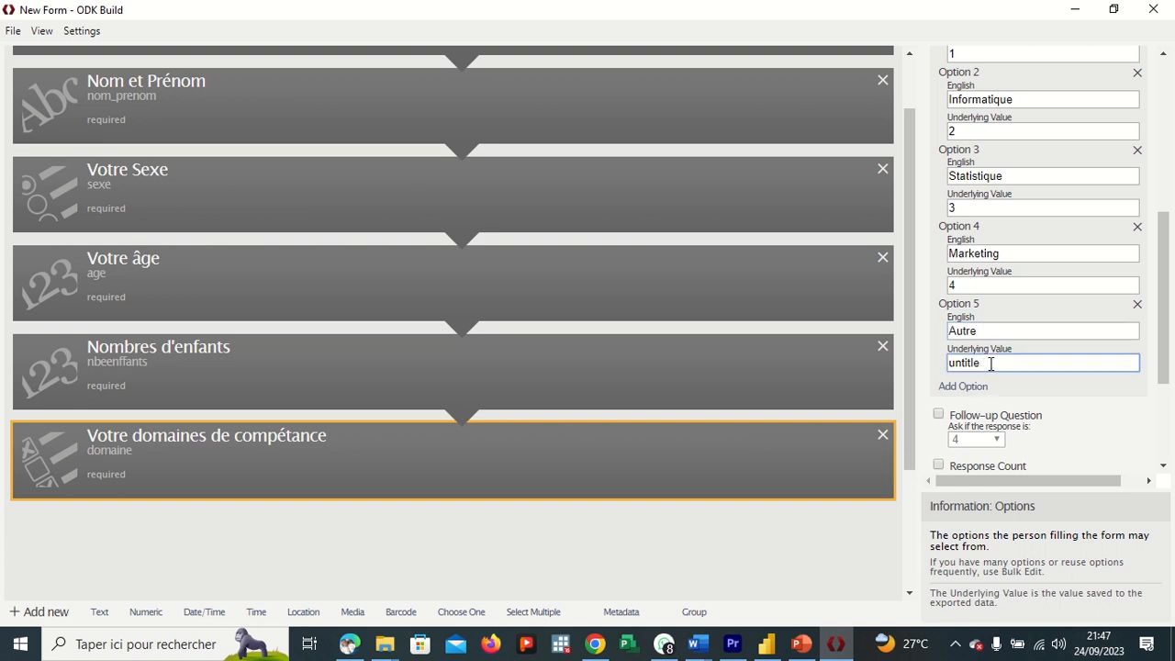
key(BackSpace)
key(BackSpace)
key(BackSpace)
key(BackSpace)
key(BackSpace)
key(BackSpace)
key(BackSpace)
text(5)
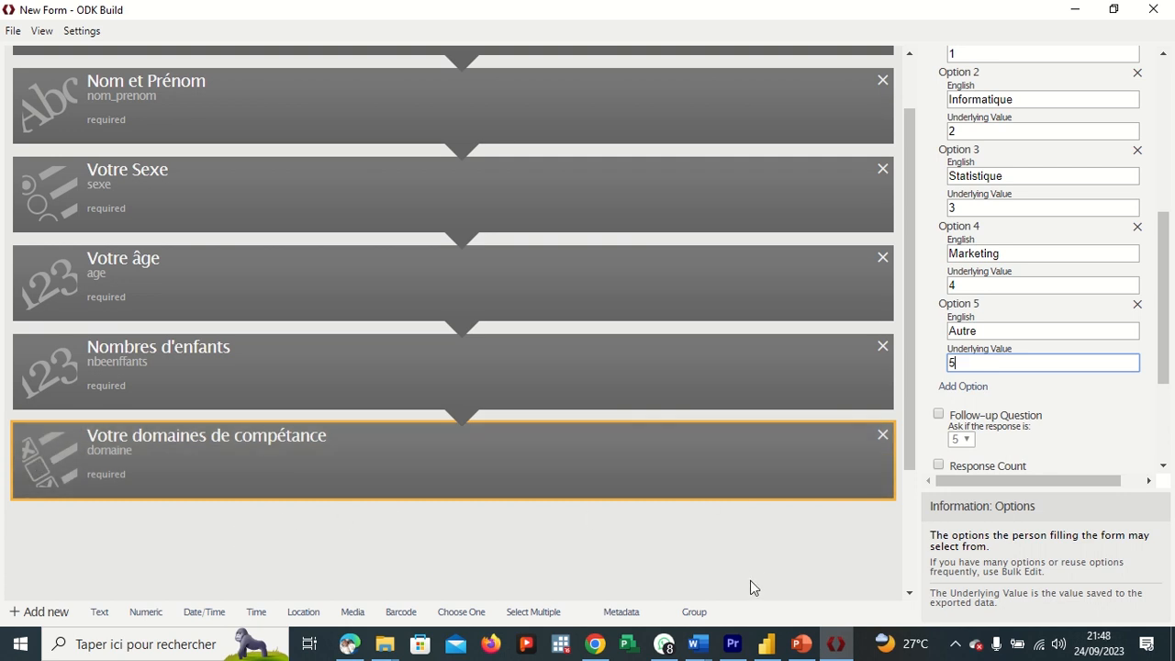
Step: Add a text question after the domaine question and set its data name to "autre"
click(99, 613)
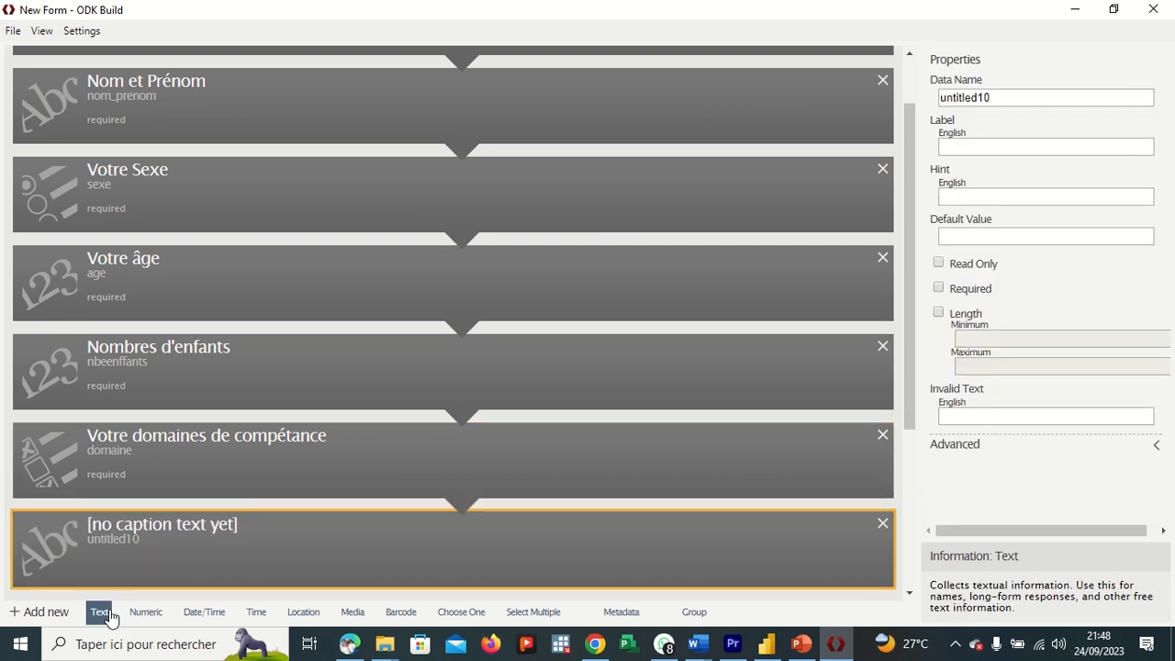
click(972, 414)
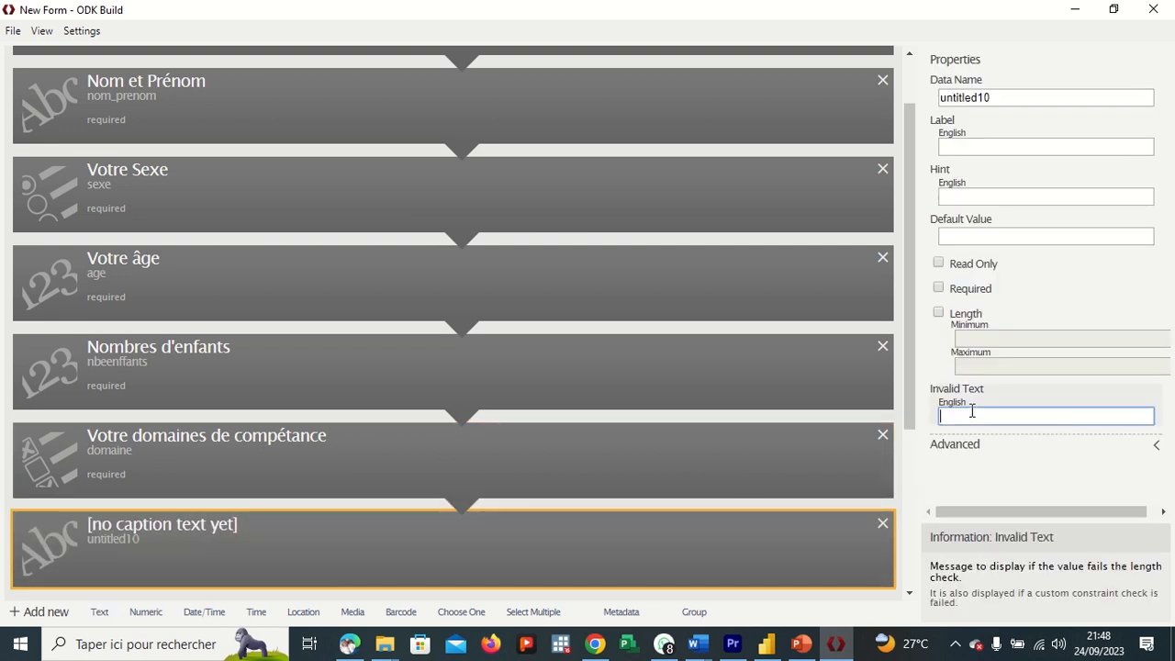
click(1000, 95)
key(BackSpace)
key(BackSpace)
key(BackSpace)
key(BackSpace)
key(BackSpace)
key(BackSpace)
key(BackSpace)
key(BackSpace)
key(BackSpace)
key(BackSpace)
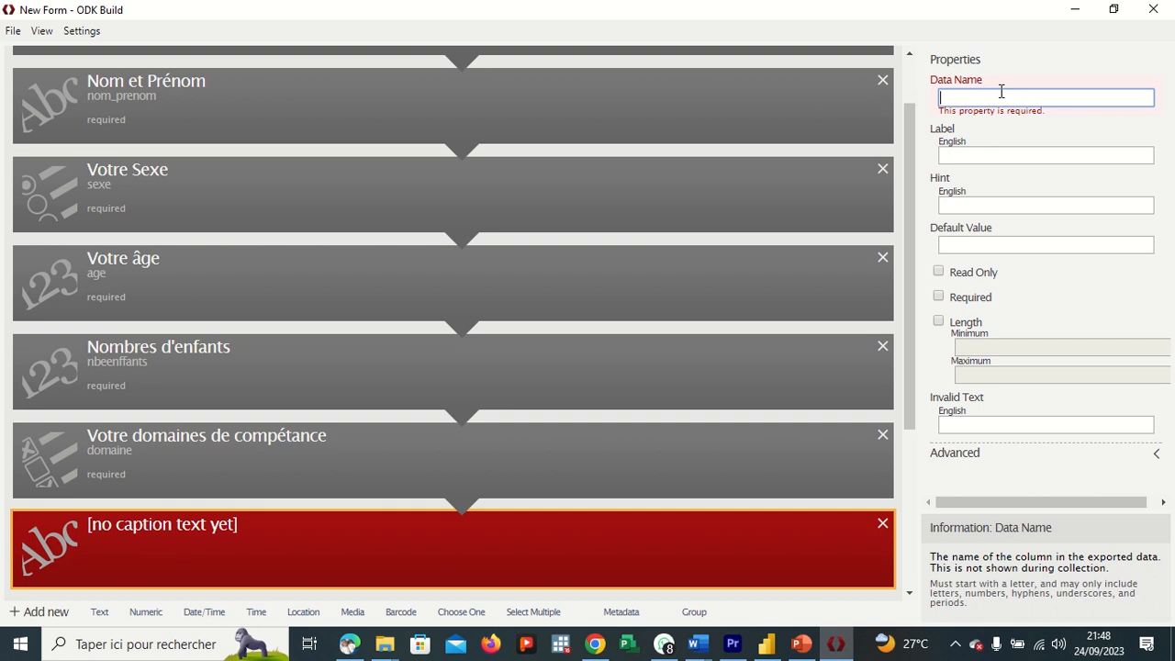
text(autre)
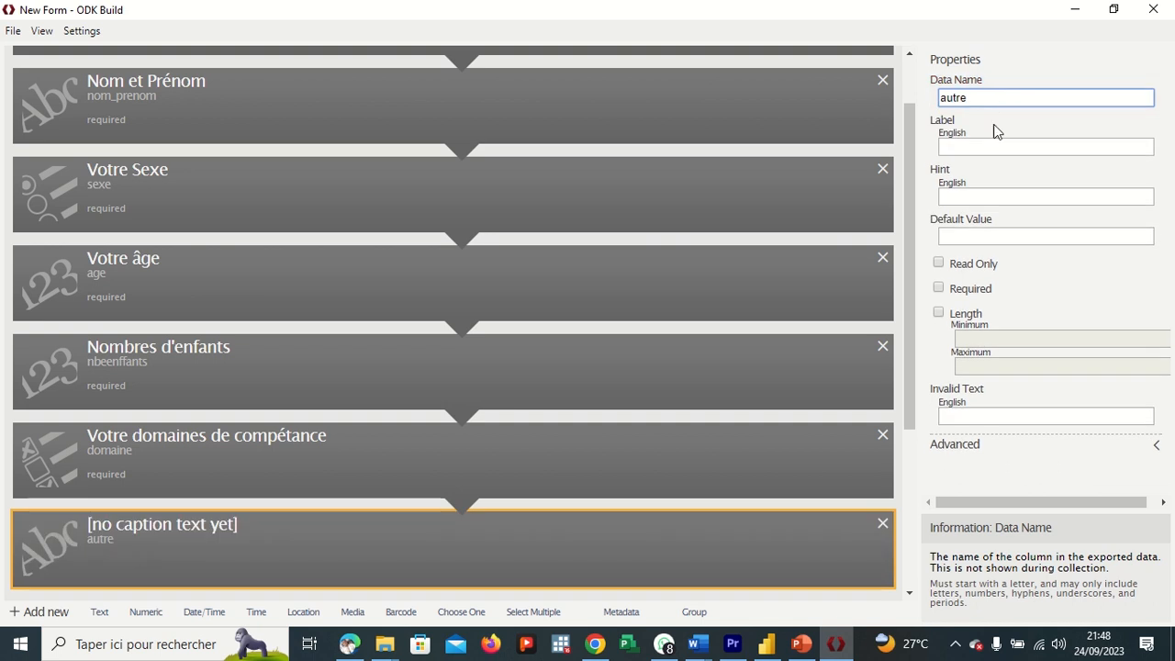
Step: Label the autre question "Préciser autre" and make it required
click(987, 149)
text(P)
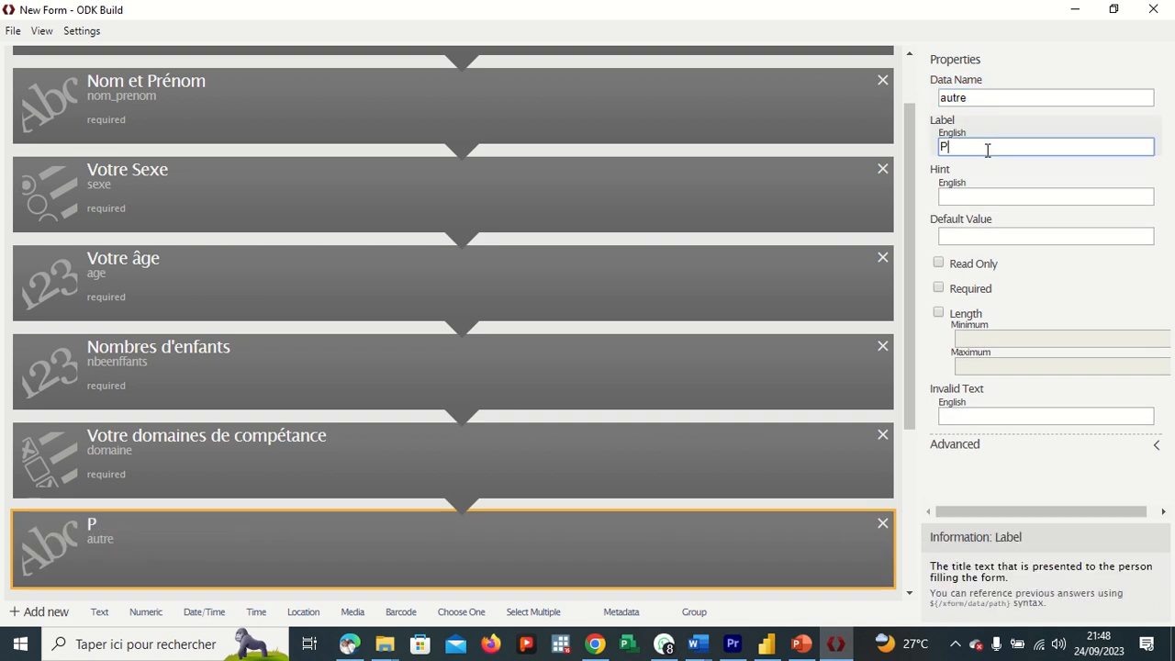
text(réciser autre)
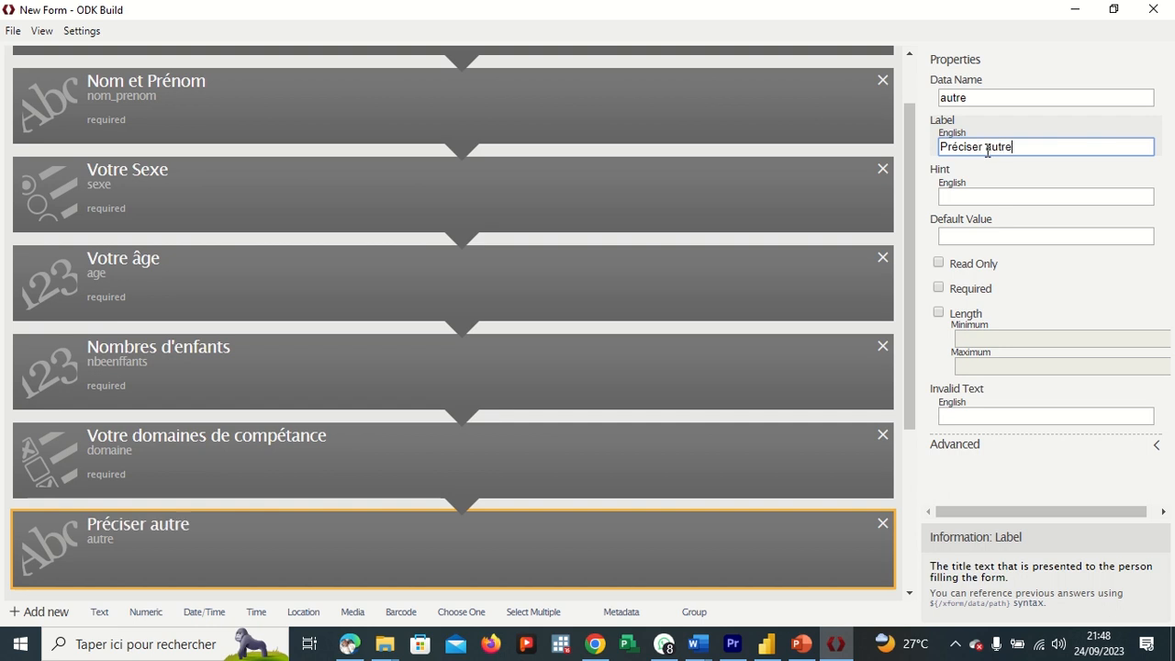
click(938, 288)
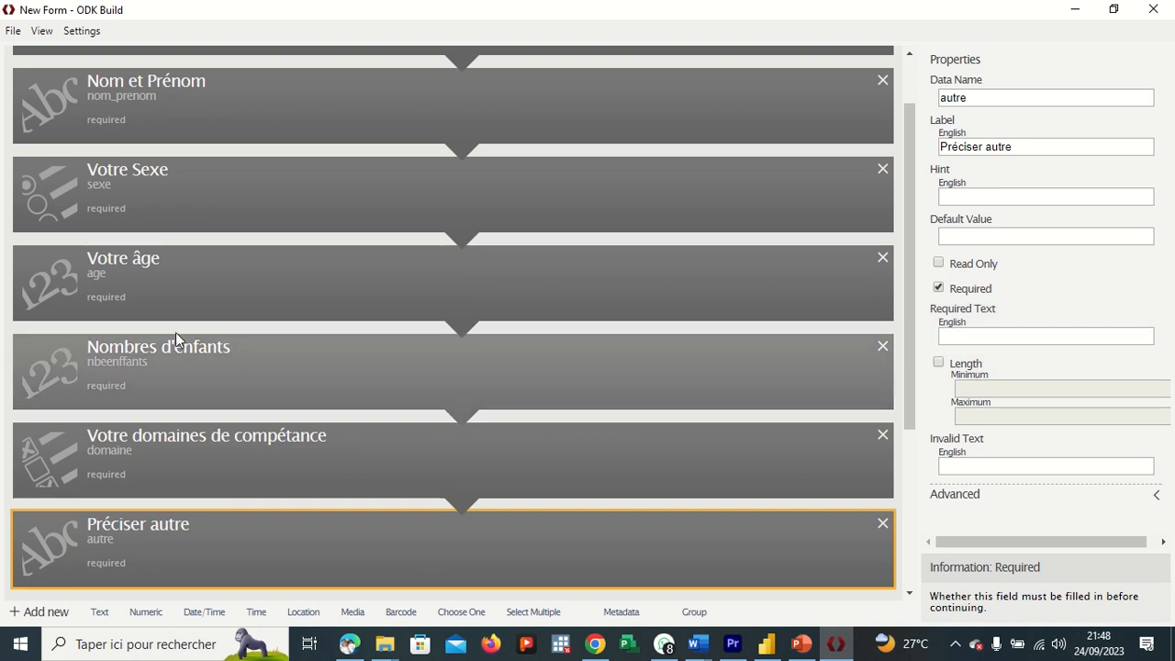
click(229, 349)
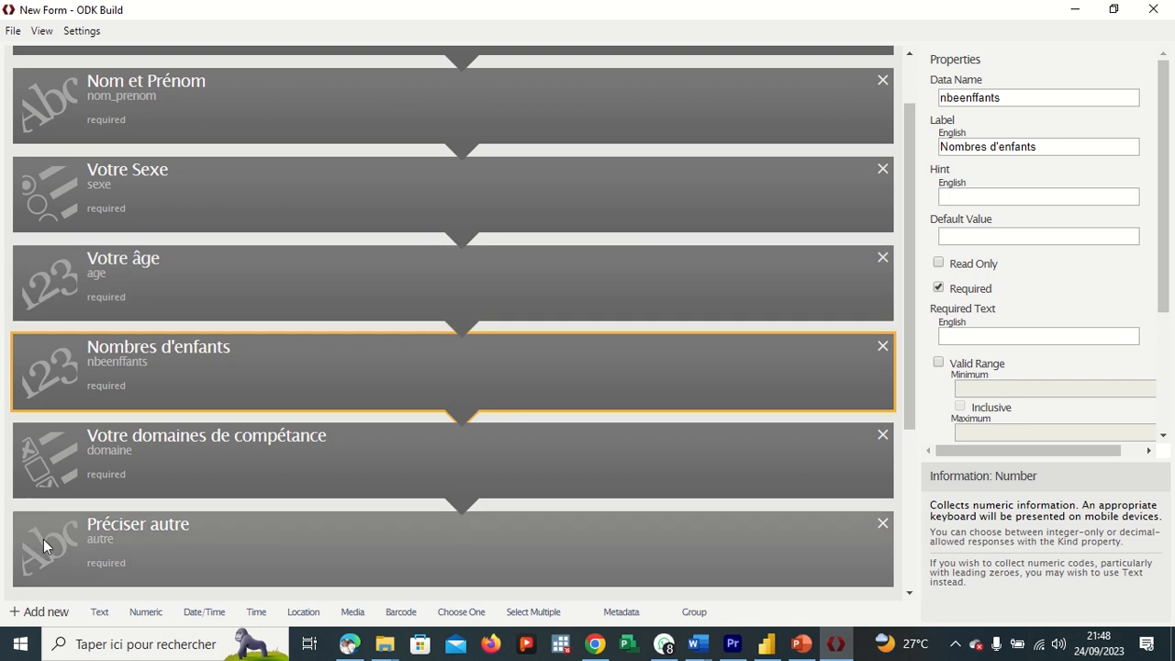
mouse_move(43, 539)
mouse_down()
mouse_move(46, 450)
mouse_move(36, 535)
mouse_up()
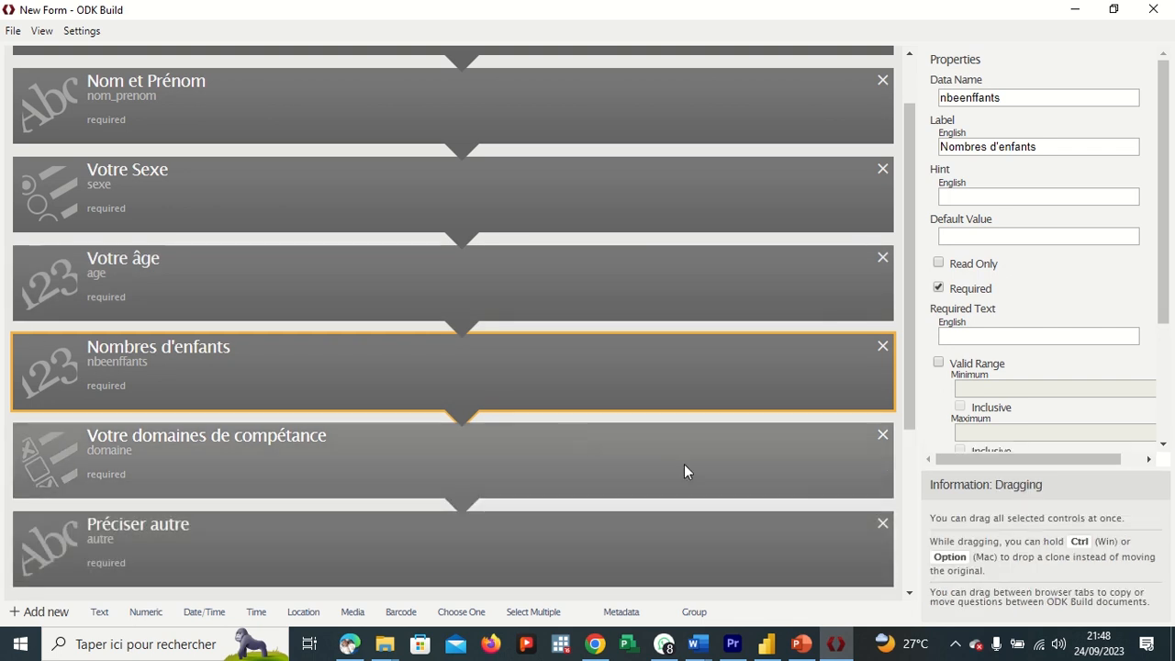
Step: Add a single-choice question at the end of the form and set its data name to "epouse"
scroll(418, 556, down, 2)
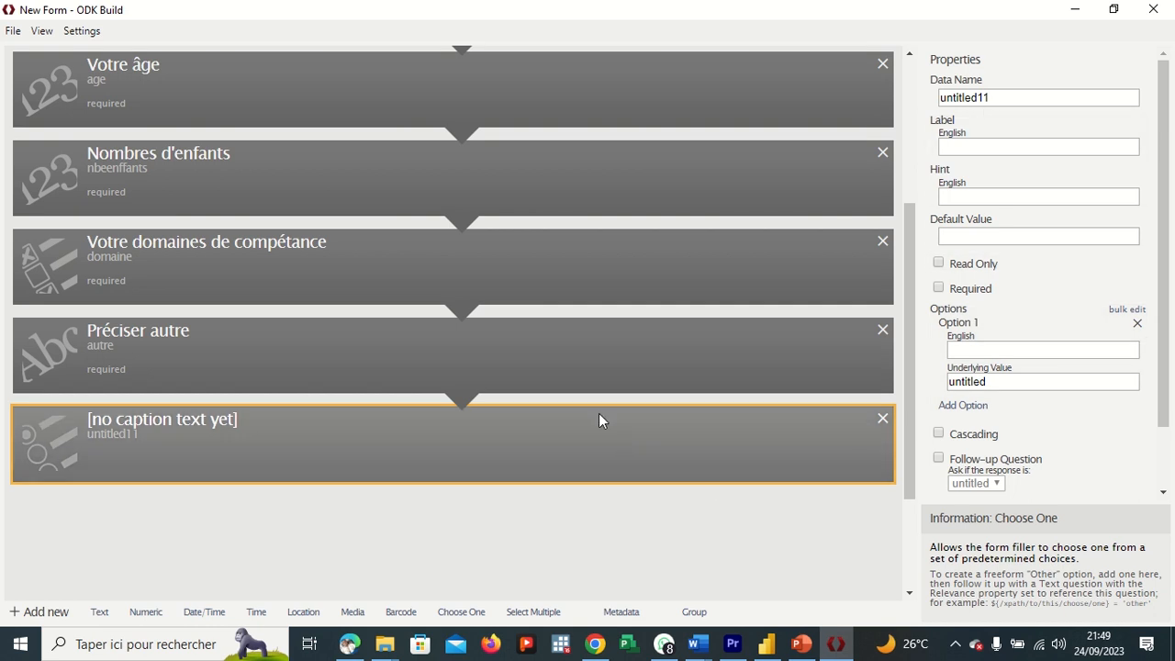
click(1006, 97)
key(BackSpace)
key(BackSpace)
key(BackSpace)
key(BackSpace)
key(BackSpace)
key(BackSpace)
key(BackSpace)
key(BackSpace)
key(BackSpace)
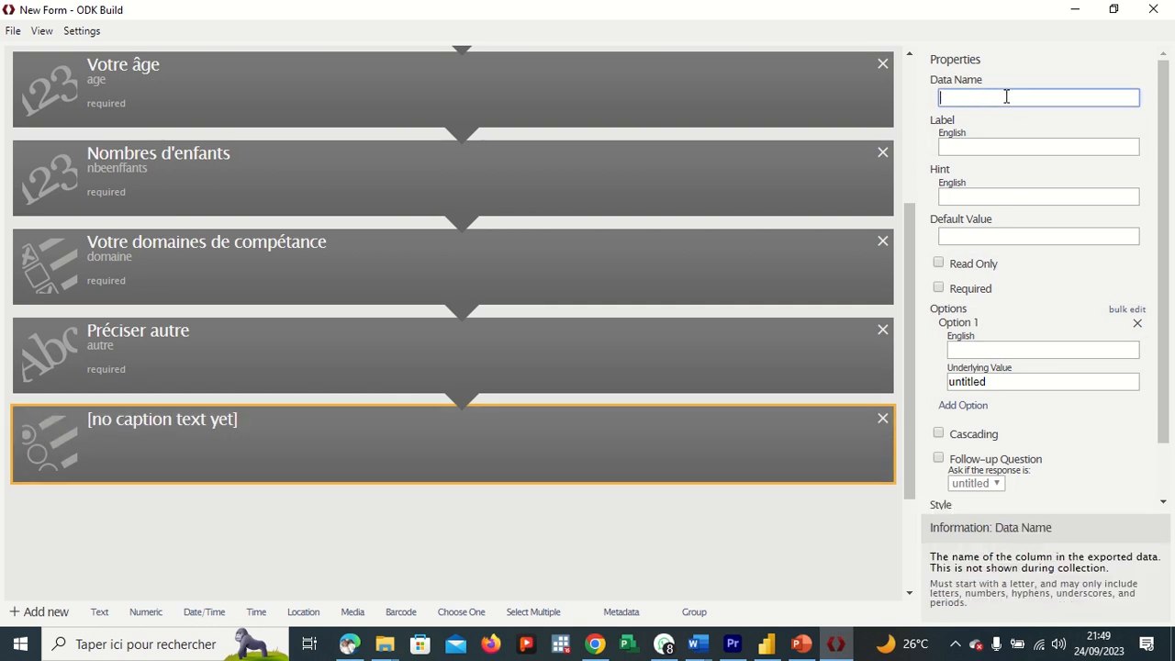
text(epouse)
Step: Label the epouse question "Nombres d'epouses" and make it required
click(980, 145)
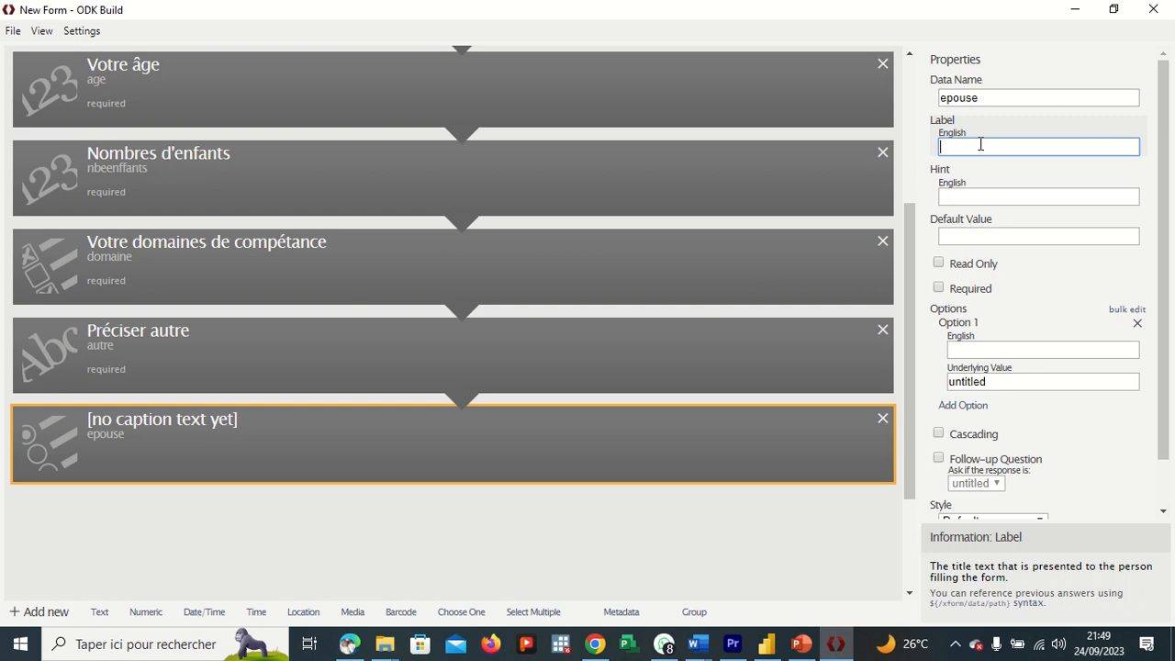
text(No)
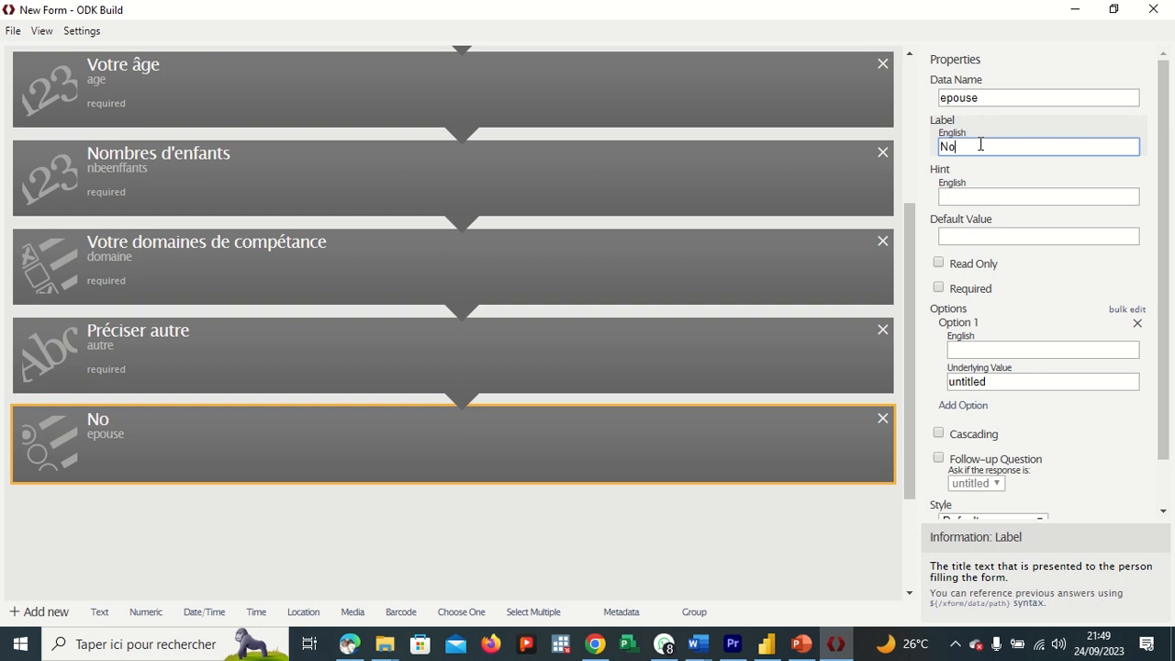
text(mbres d'epouses)
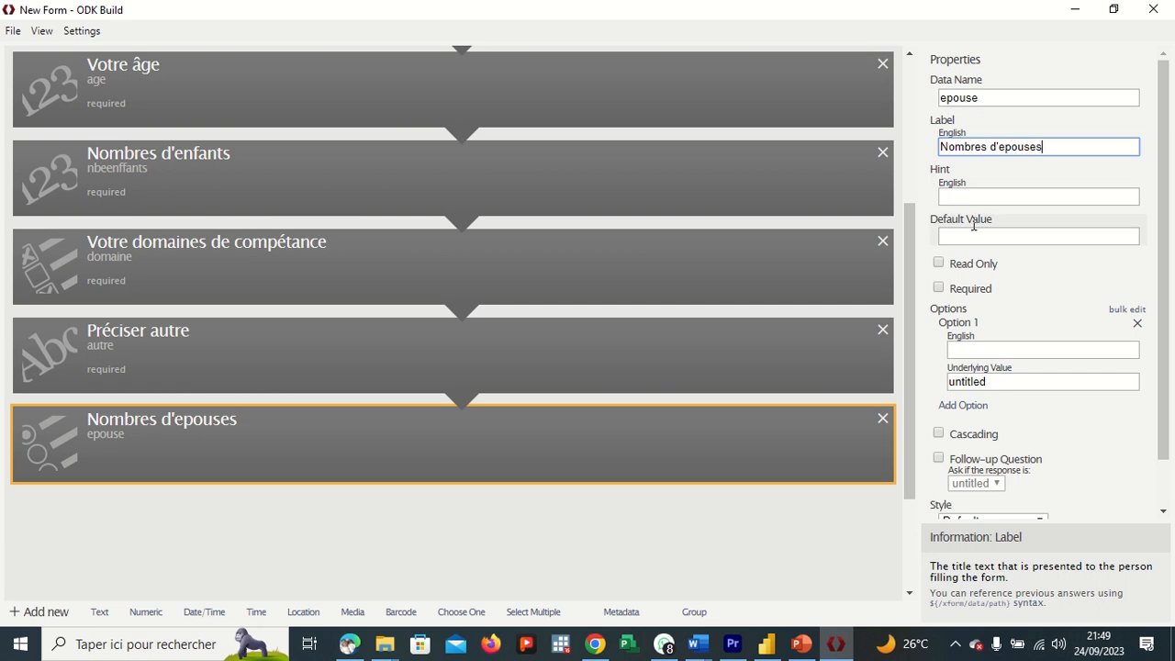
click(938, 288)
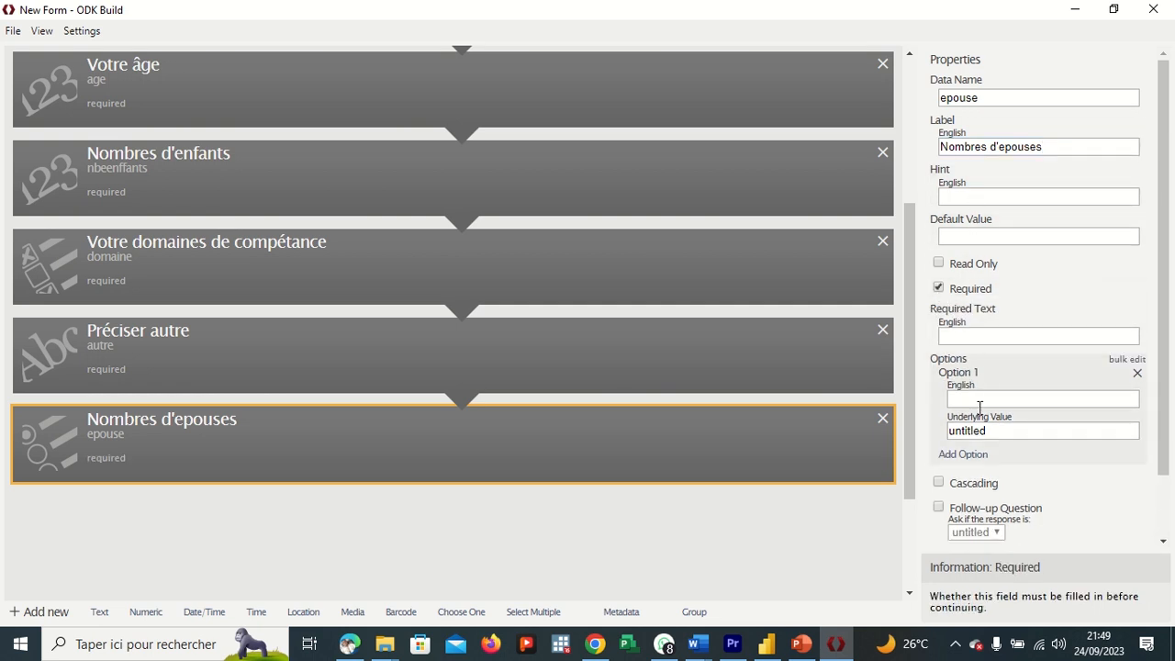
Step: Give the epouse question's first option the English text "Une épouse" and underlying value 1, and add an empty second option
scroll(1018, 459, down, 2)
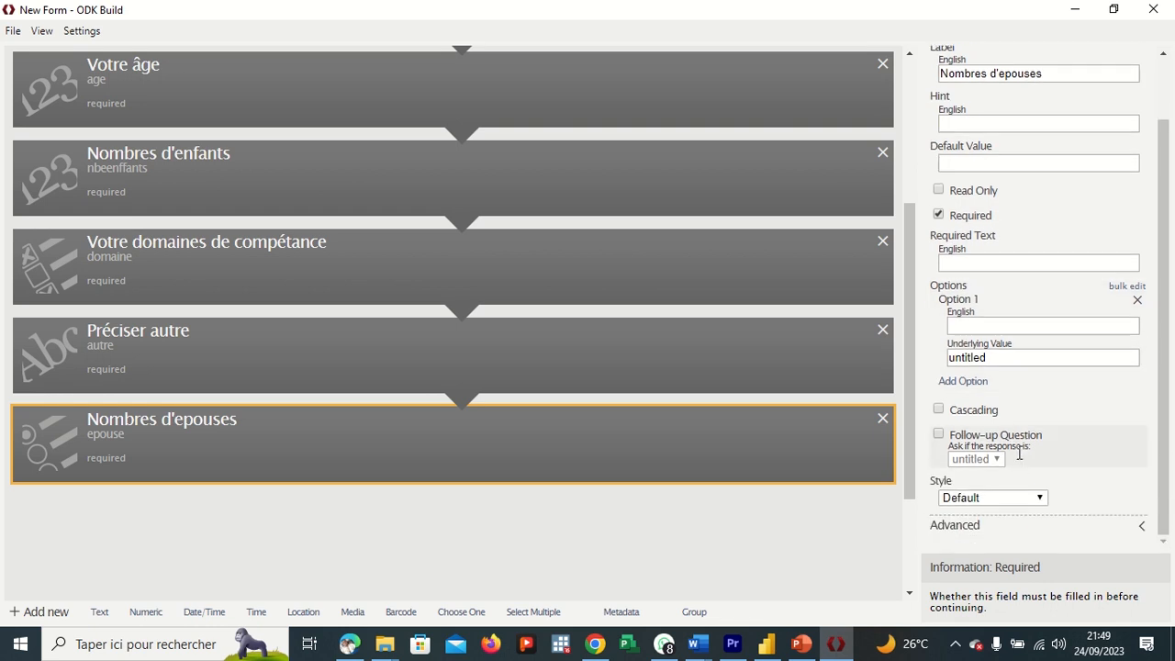
click(982, 324)
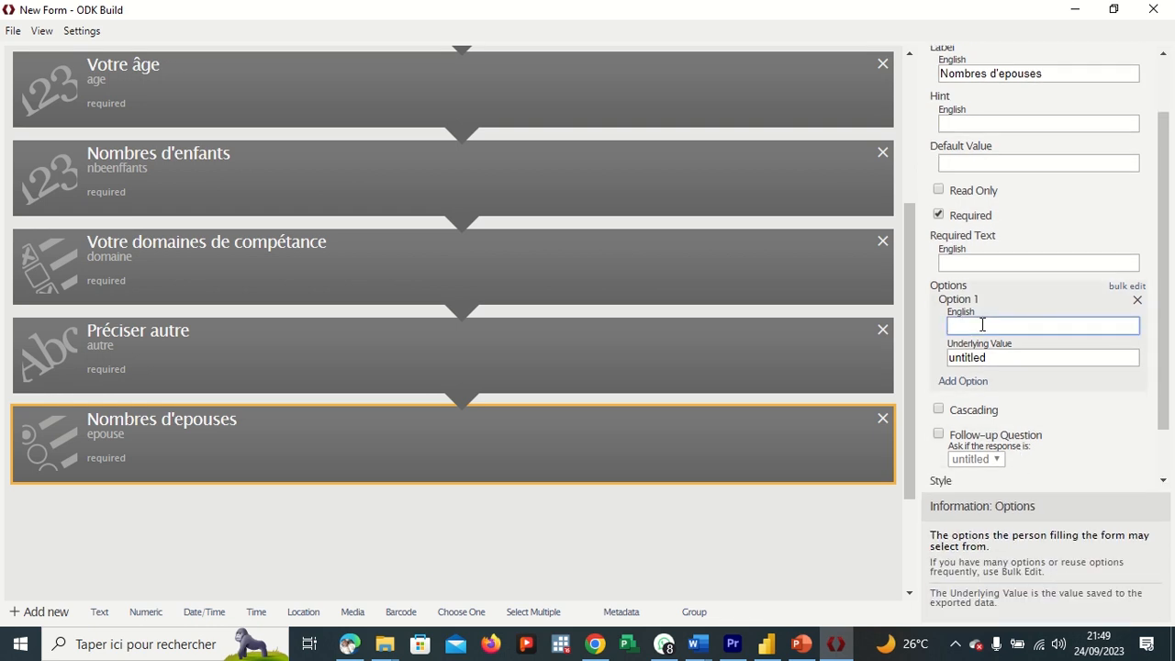
text(Une épouse)
click(977, 383)
click(993, 358)
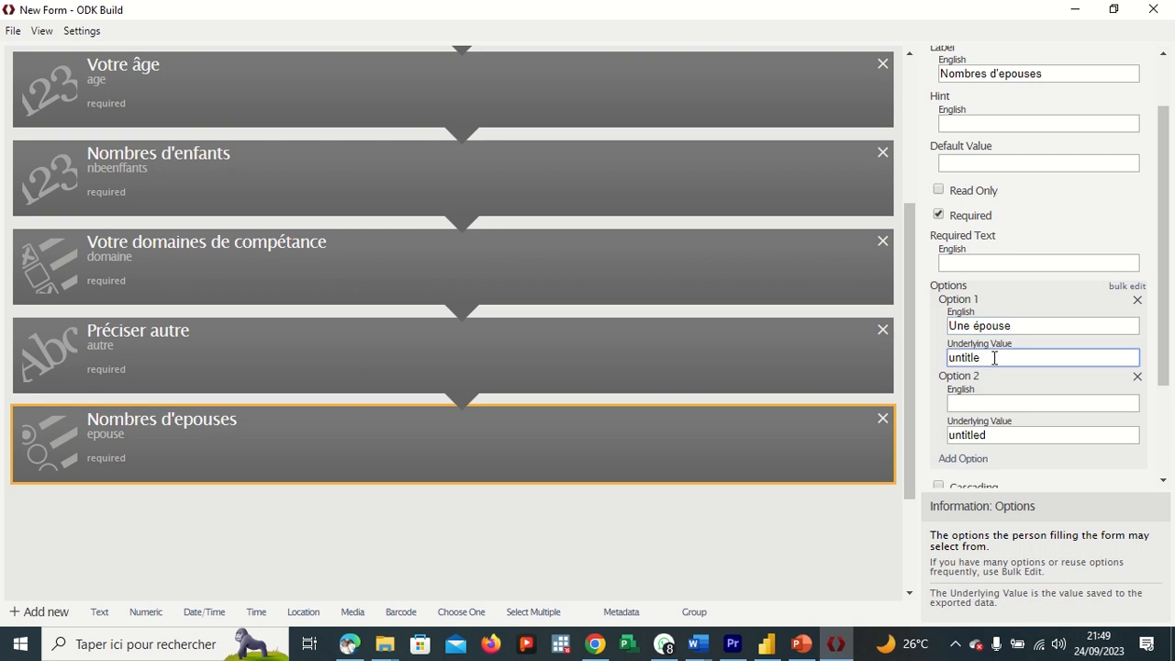
key(BackSpace)
key(BackSpace)
key(BackSpace)
key(BackSpace)
key(BackSpace)
key(BackSpace)
key(BackSpace)
text(1)
Step: Fill in the epouse question's second option with the English text "Deux épouses" and underlying value 2
click(985, 402)
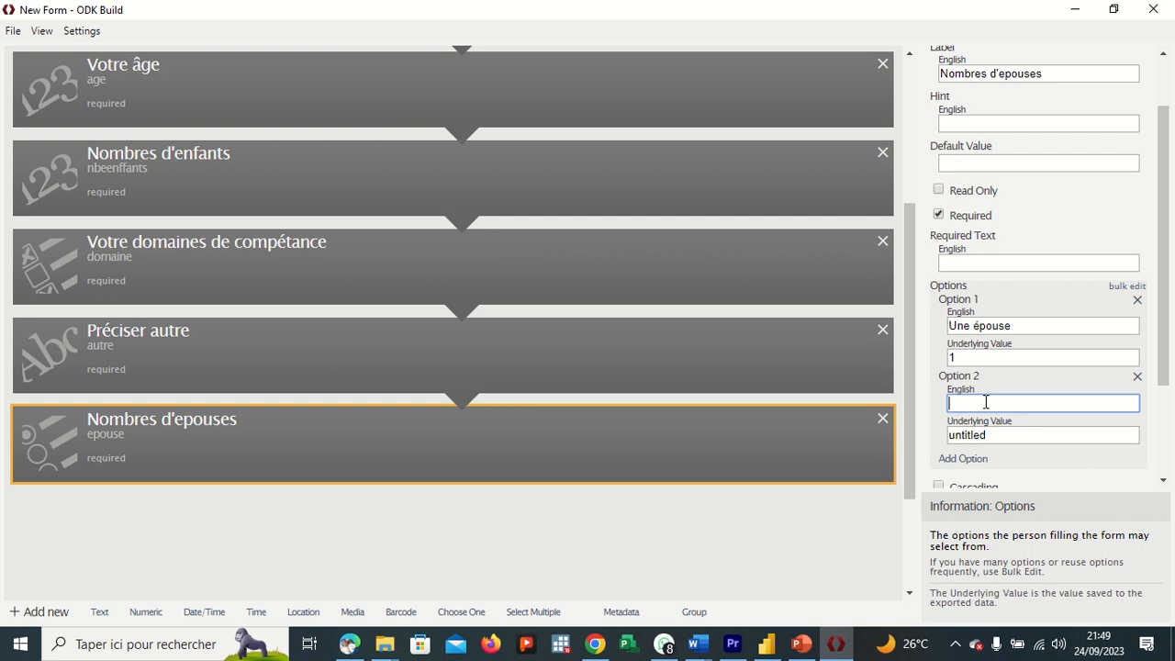
text(Deux épouses)
click(988, 437)
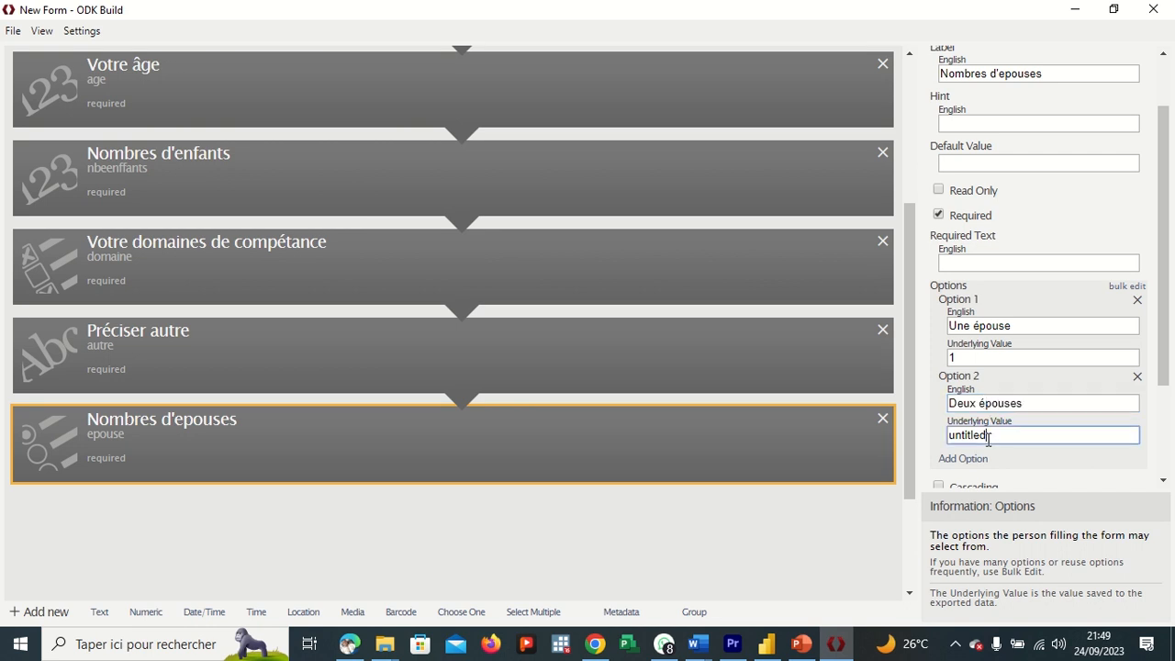
key(BackSpace)
key(BackSpace)
key(BackSpace)
key(BackSpace)
key(BackSpace)
key(BackSpace)
key(BackSpace)
text(2)
Step: Add a third option to the epouse question with the English text "Trois épouses" and underlying value 3
click(977, 460)
scroll(980, 461, down, 3)
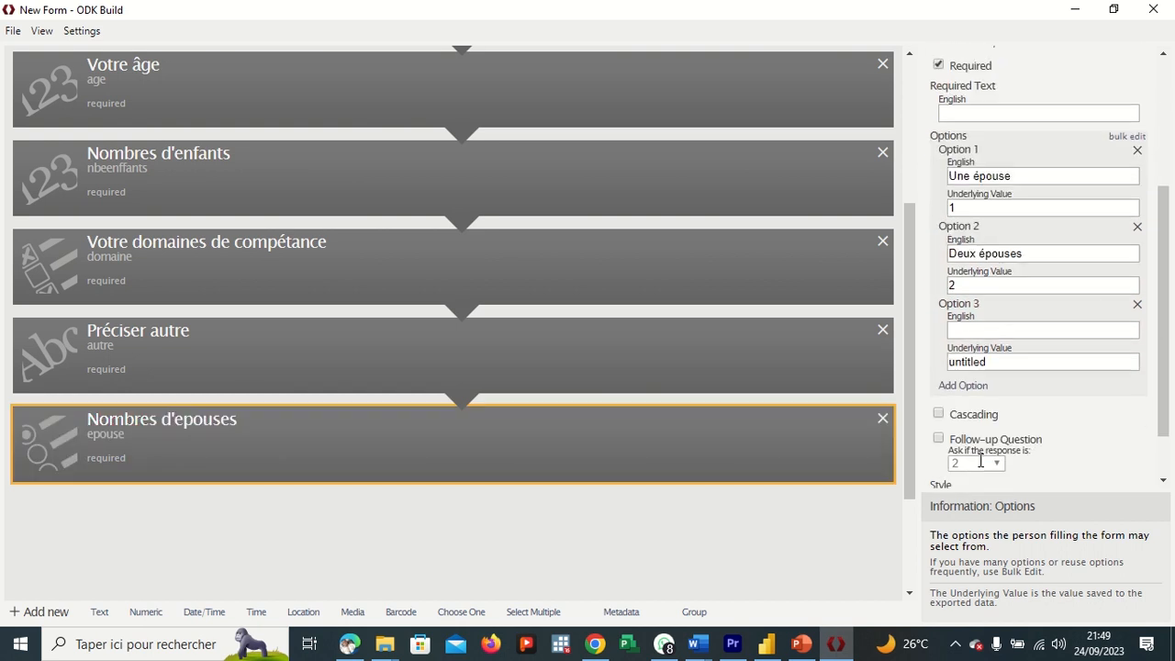
click(986, 331)
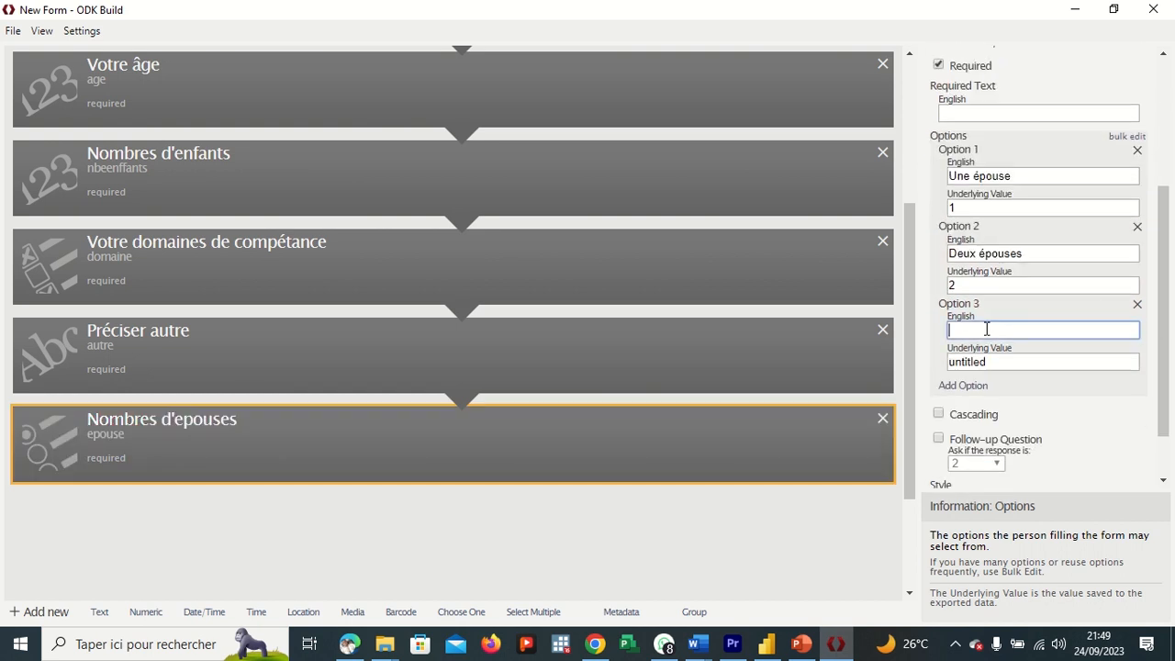
text(')
text(T)
text(rois é)
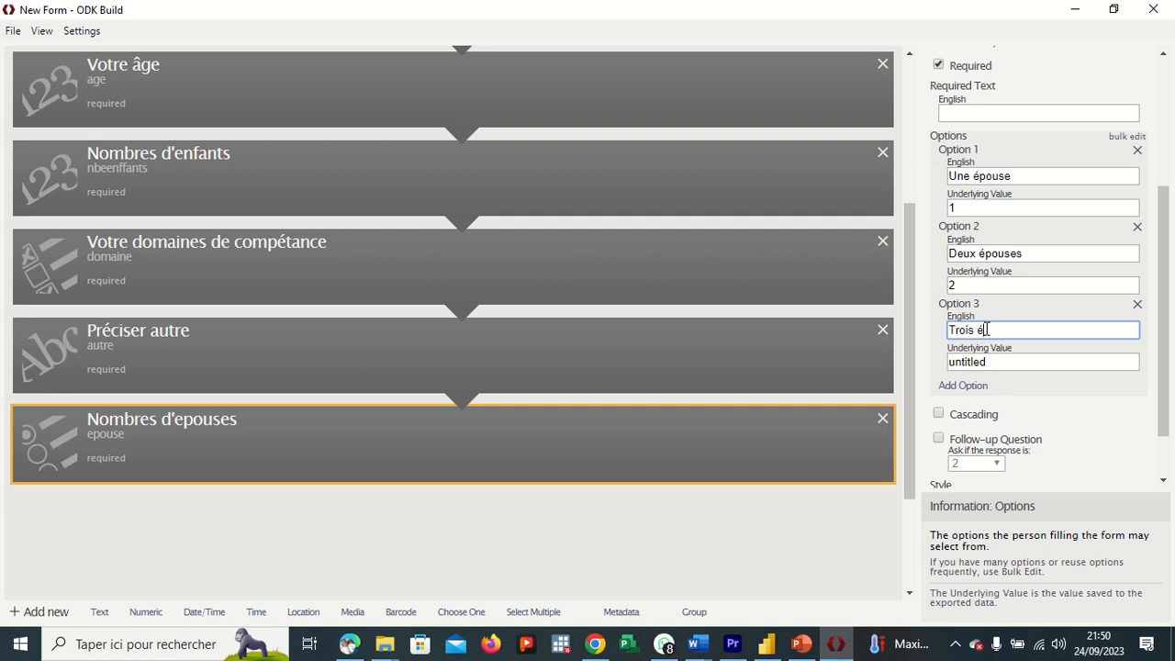
text(pouses)
click(988, 361)
key(BackSpace)
key(BackSpace)
key(BackSpace)
key(BackSpace)
key(BackSpace)
key(BackSpace)
key(BackSpace)
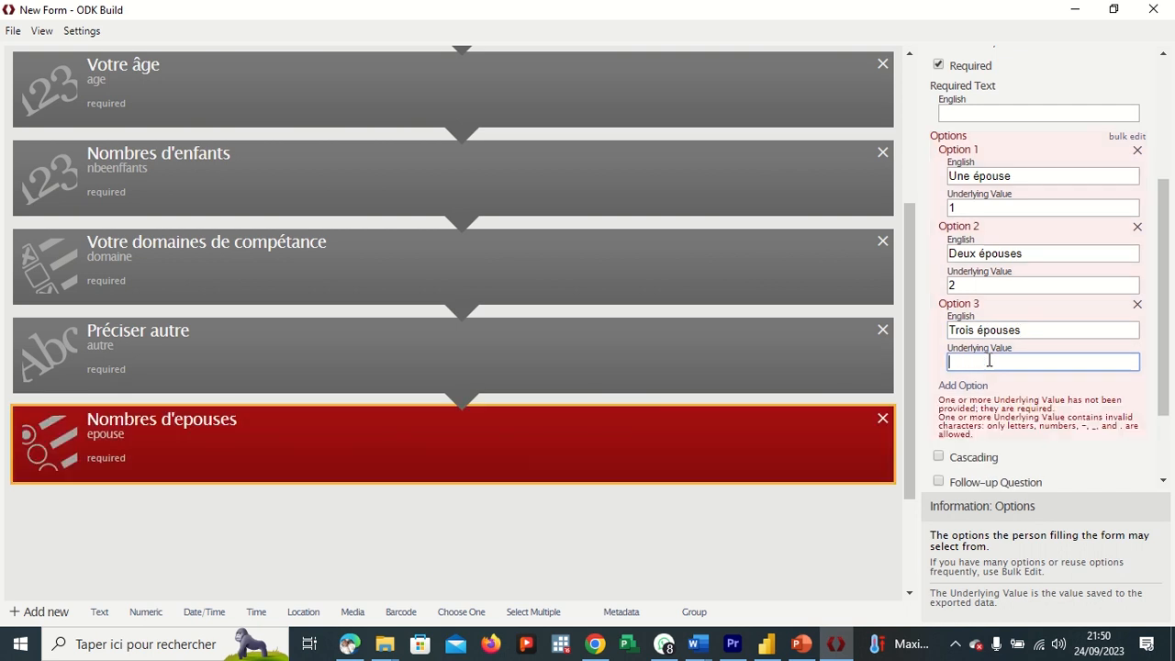
text(3)
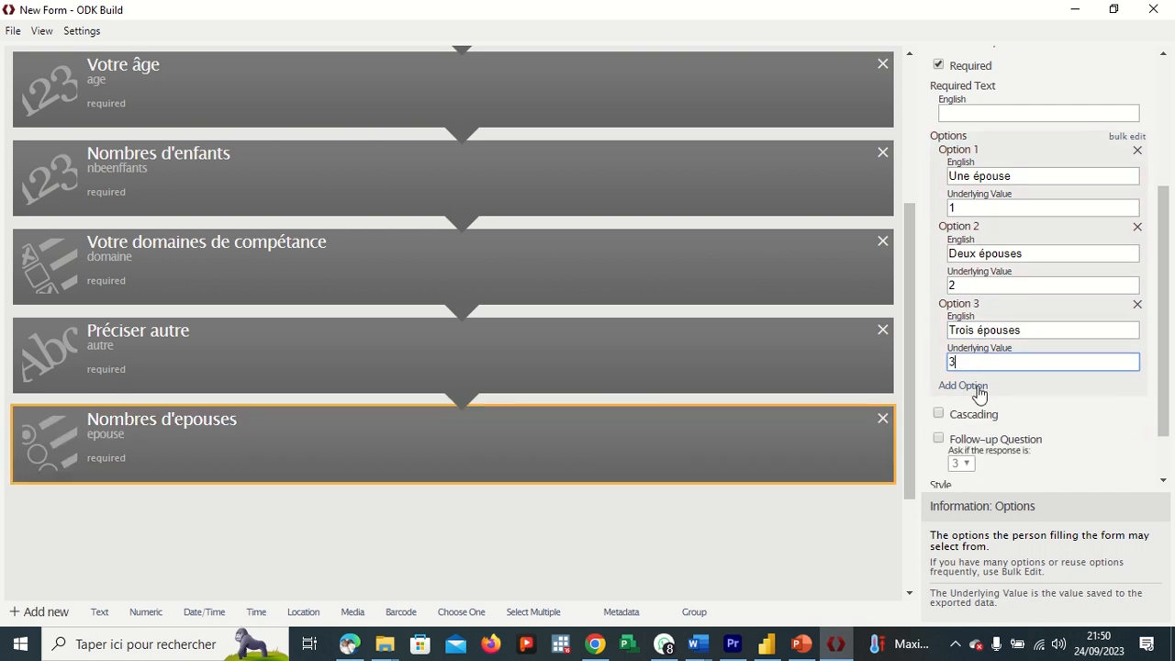
Step: Add a fourth option to the epouse question with the English text "Plus de Trois épouses"
click(976, 389)
click(978, 406)
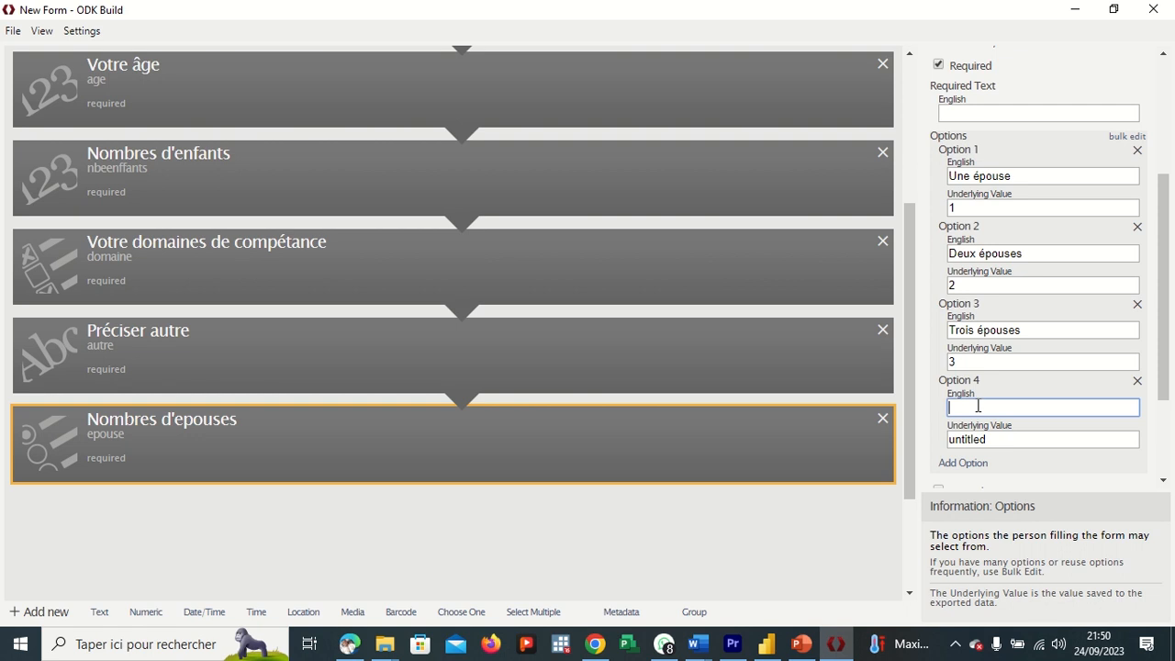
text(pL)
key(BackSpace)
key(BackSpace)
text(PLUS)
text(use de)
key(BackSpace)
key(BackSpace)
key(BackSpace)
key(BackSpace)
text(de Trpi)
key(BackSpace)
key(BackSpace)
text(ois épouses)
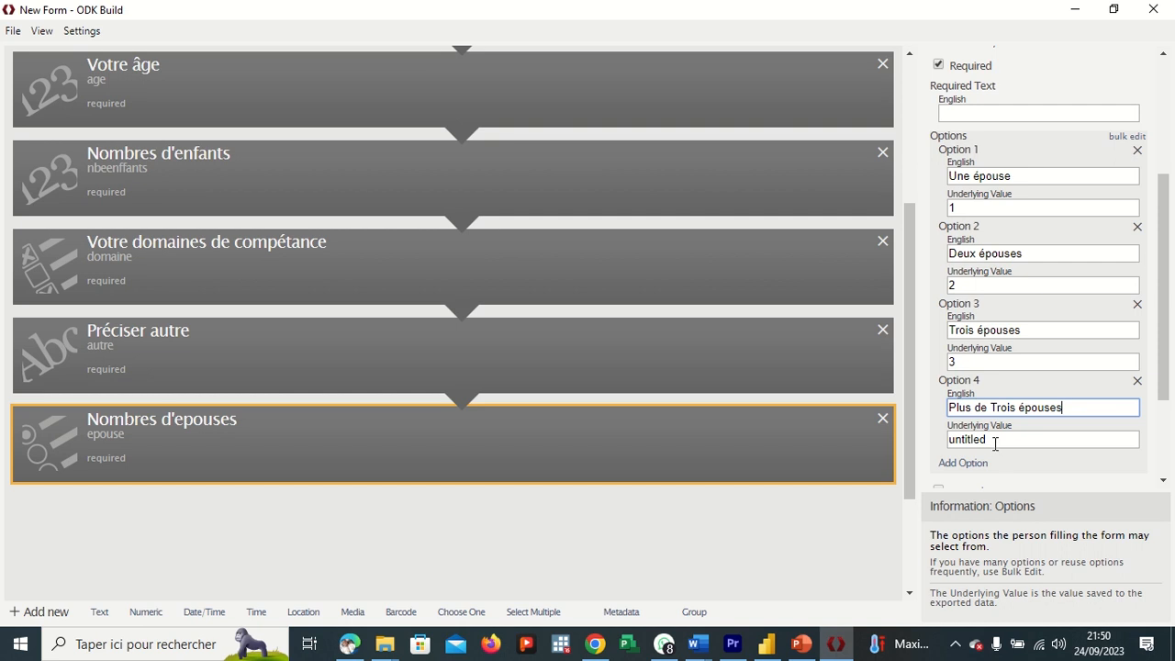
Step: Set the underlying value of the epouse question's fourth option to 4
click(994, 442)
key(BackSpace)
key(BackSpace)
key(BackSpace)
key(BackSpace)
key(BackSpace)
key(BackSpace)
key(BackSpace)
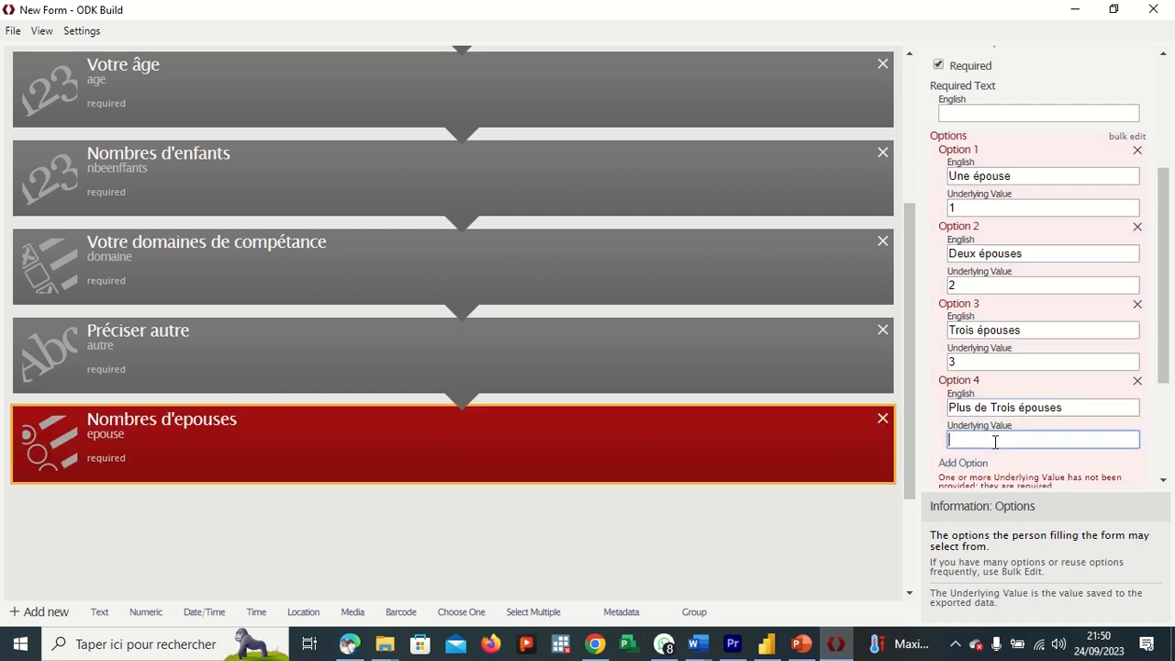
text(4)
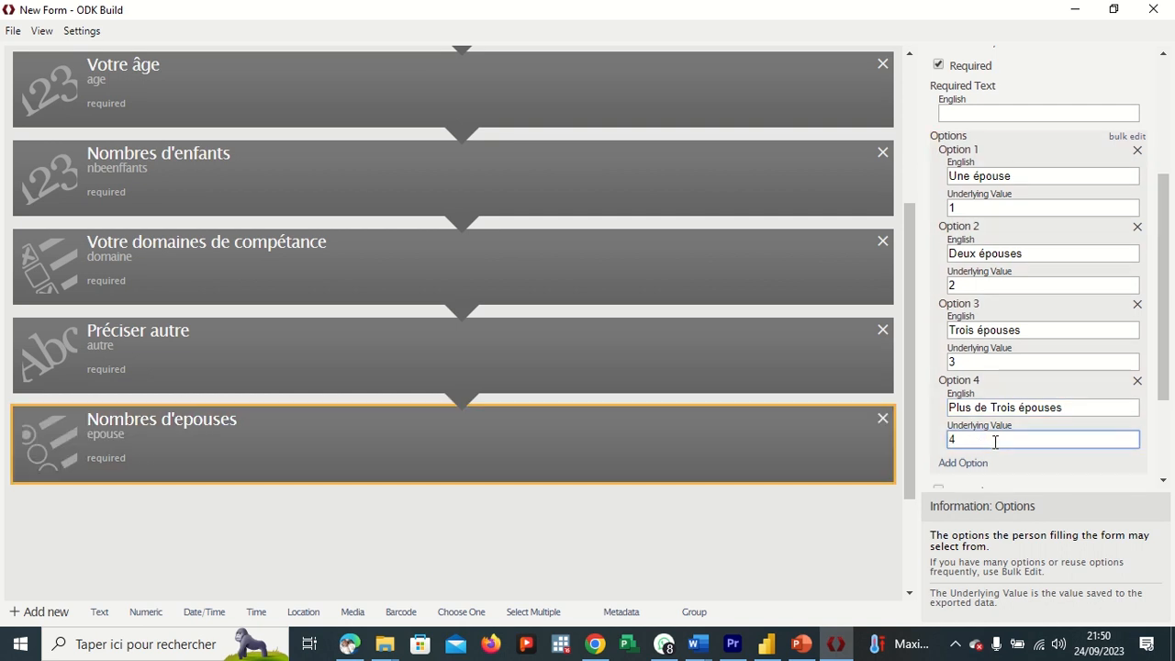
click(565, 527)
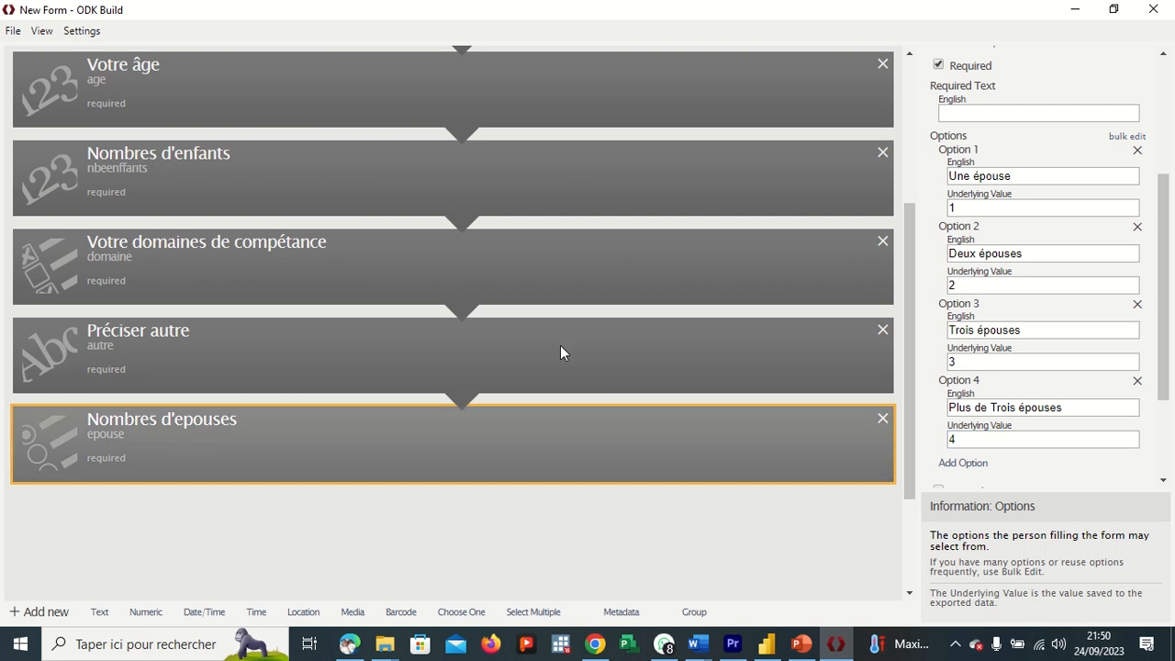
Step: Move the "Nombres d'epouses" question up the form to directly below "Votre Sexe"
scroll(562, 352, up, 5)
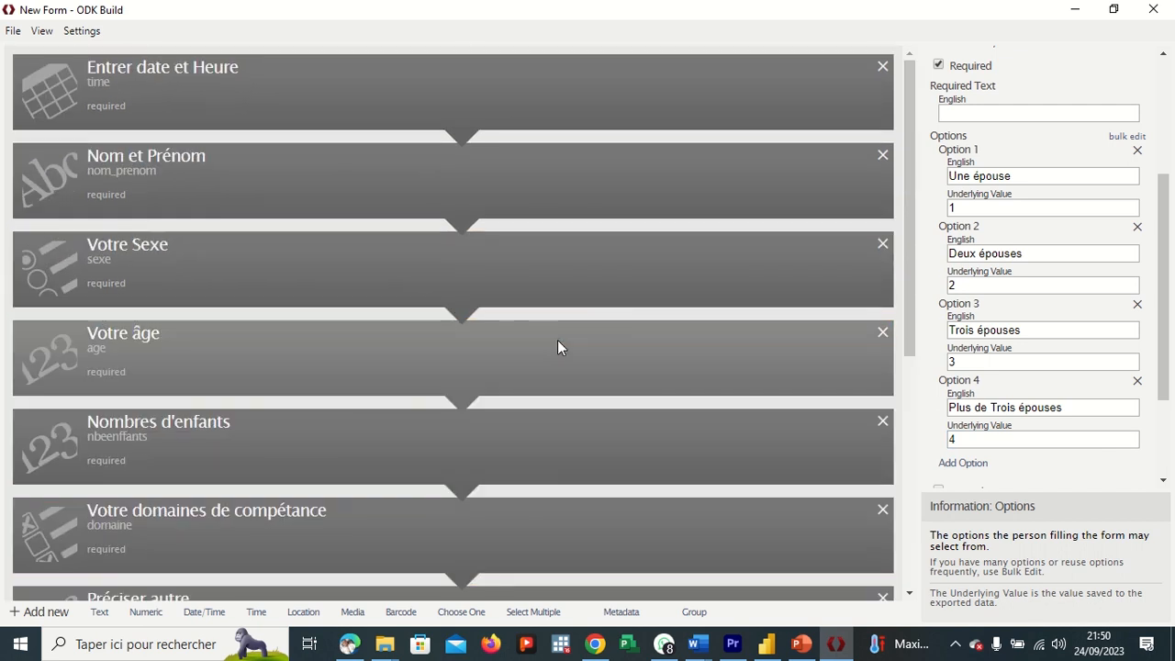
scroll(557, 341, down, 4)
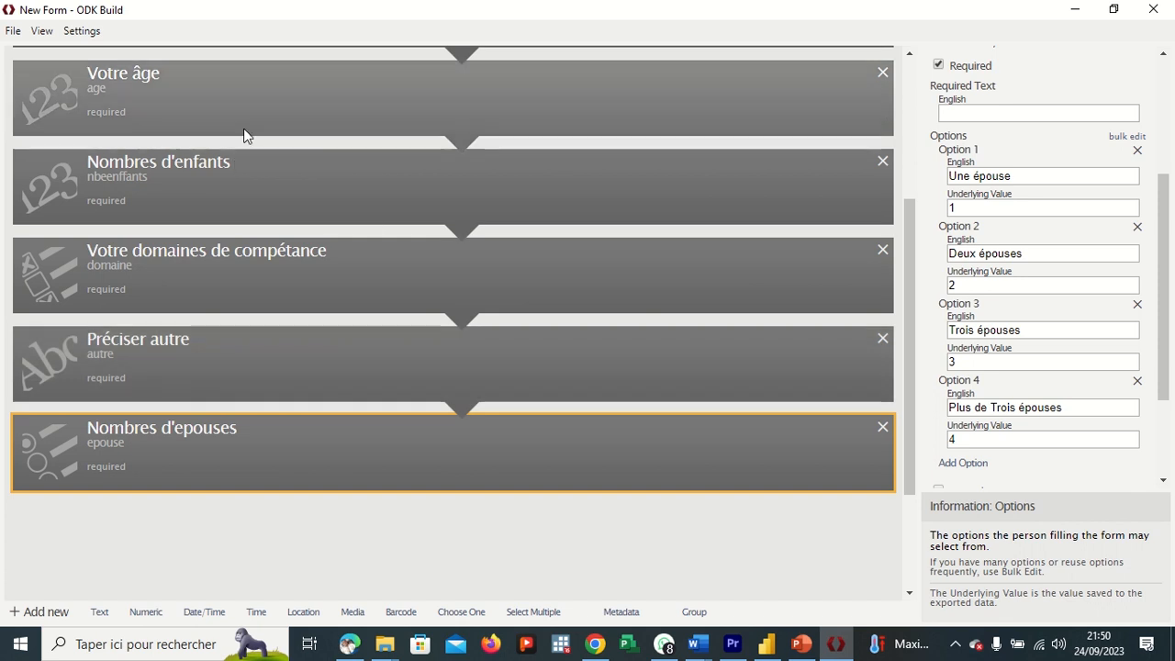
scroll(246, 131, up, 3)
scroll(215, 355, down, 2)
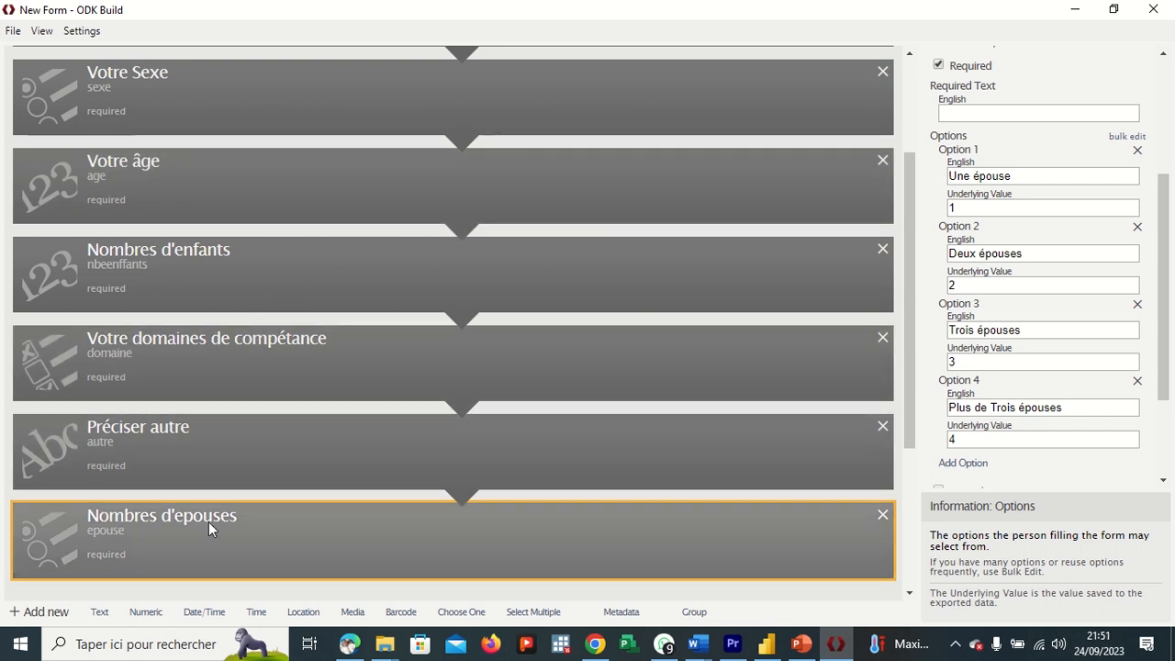
scroll(43, 538, up, 1)
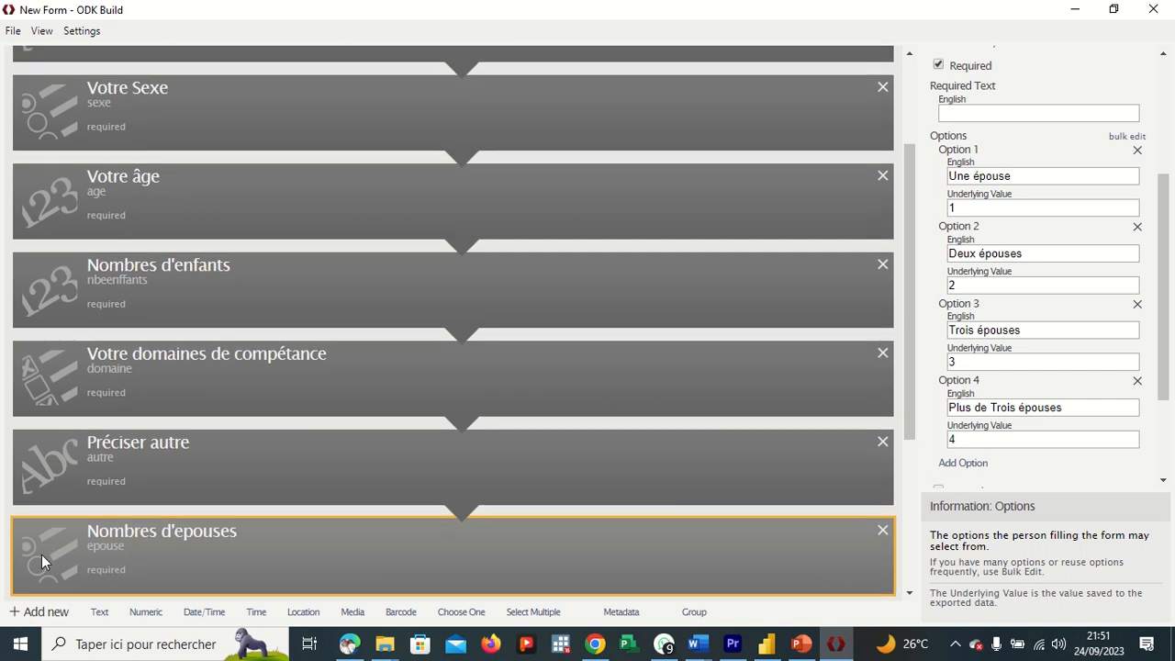
drag(41, 546, 29, 123)
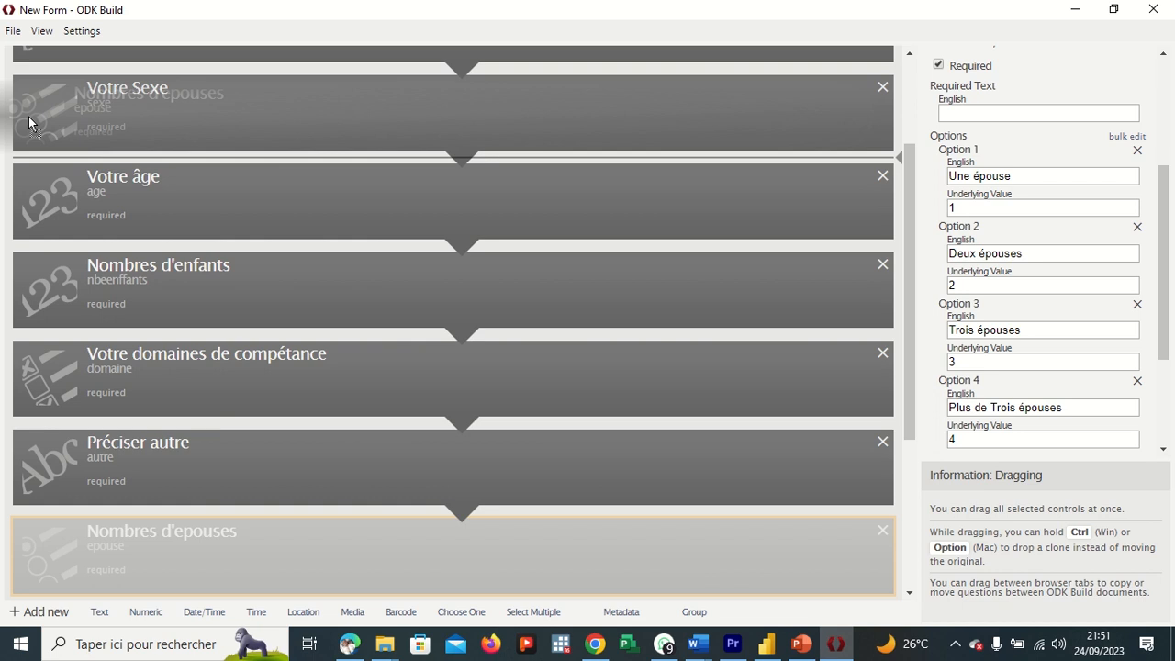
drag(29, 122, 29, 119)
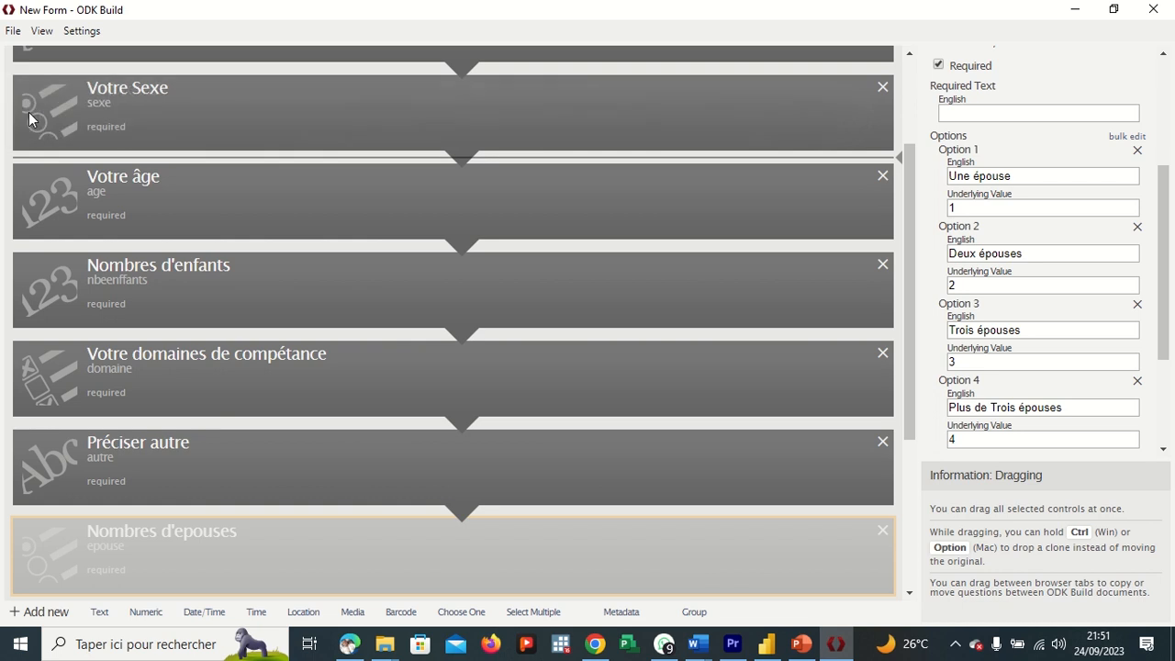
scroll(98, 173, up, 2)
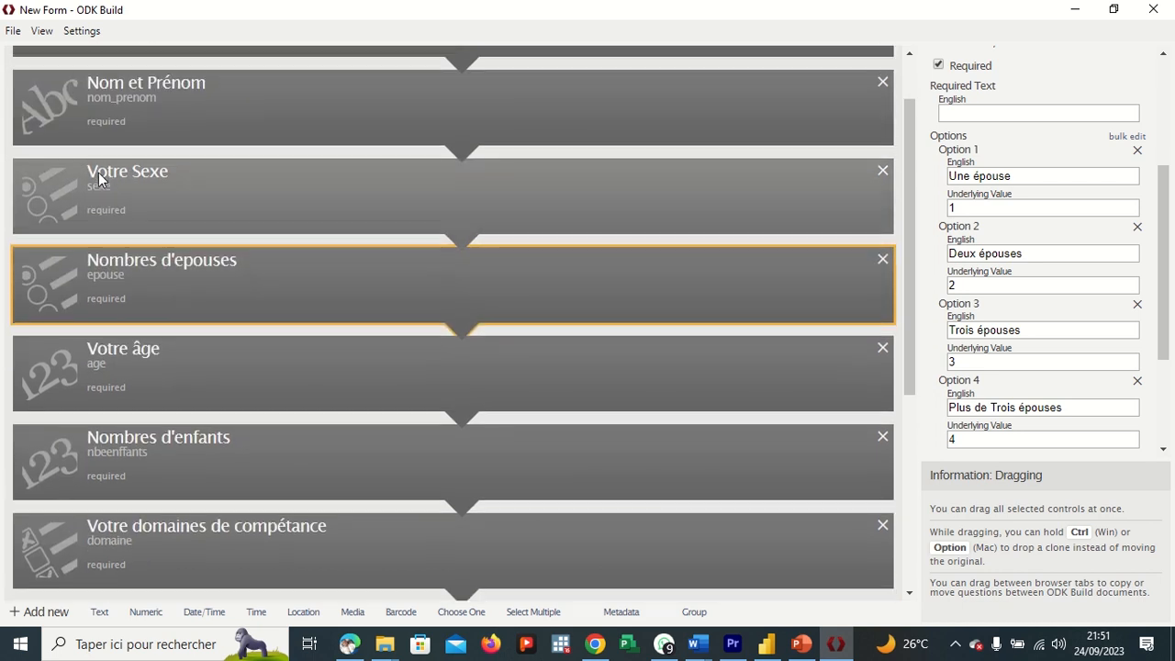
Step: Move the "Nombres d'epouses" question down one place, between "Votre âge" and "Nombres d'enfants"
scroll(99, 172, down, 2)
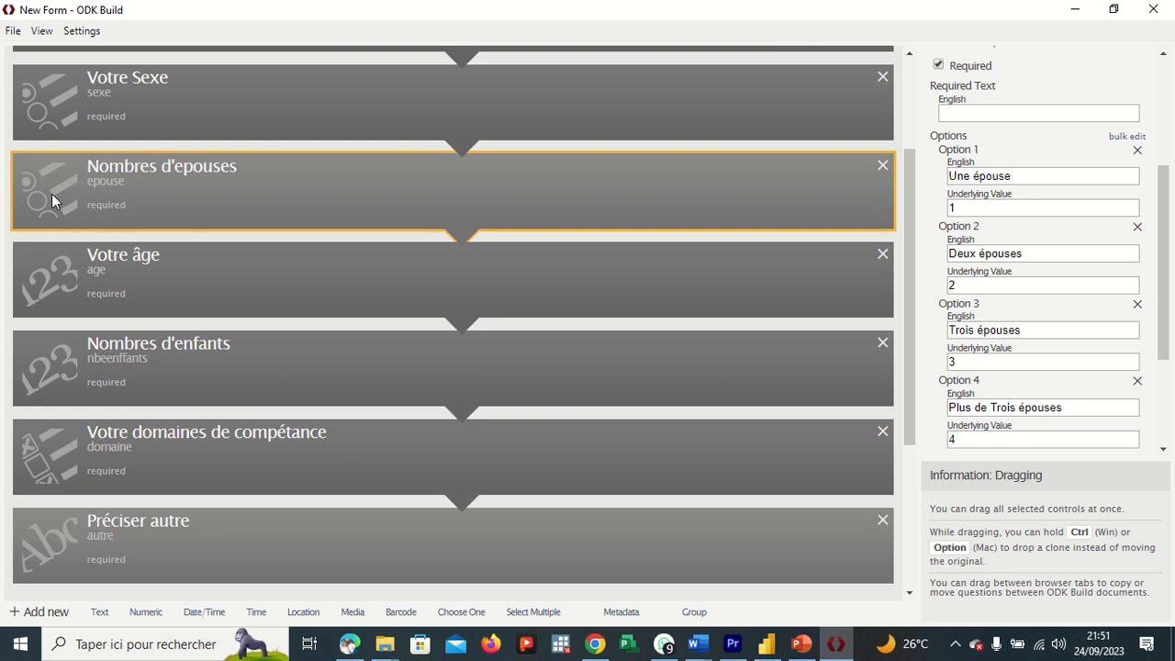
drag(52, 194, 49, 280)
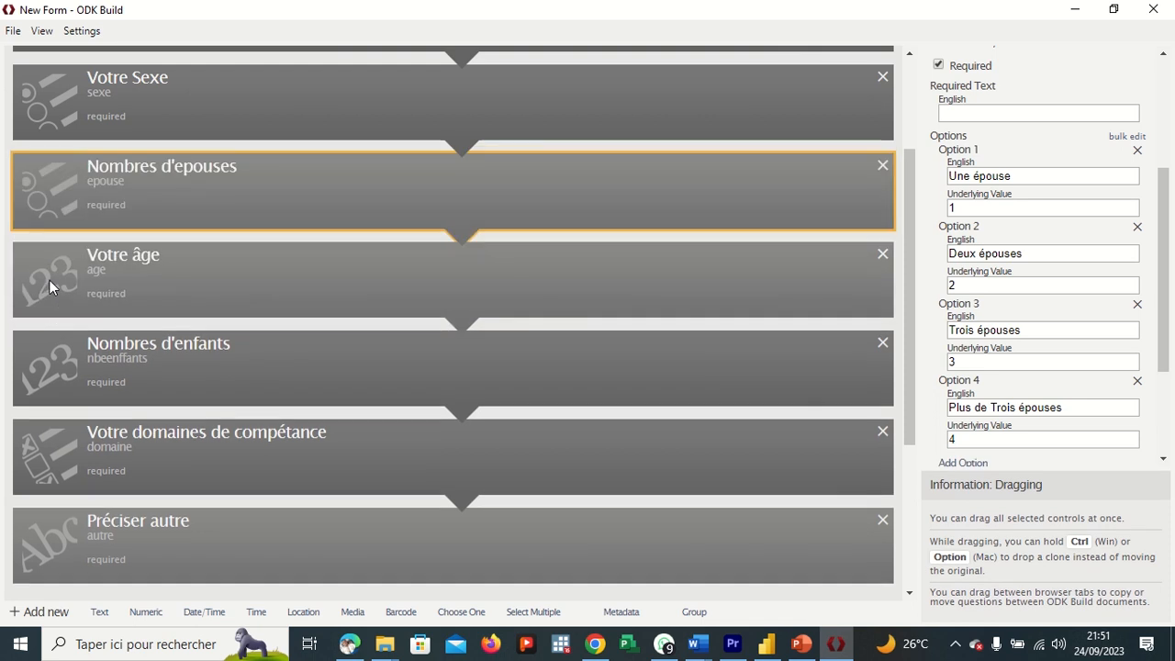
drag(45, 204, 37, 318)
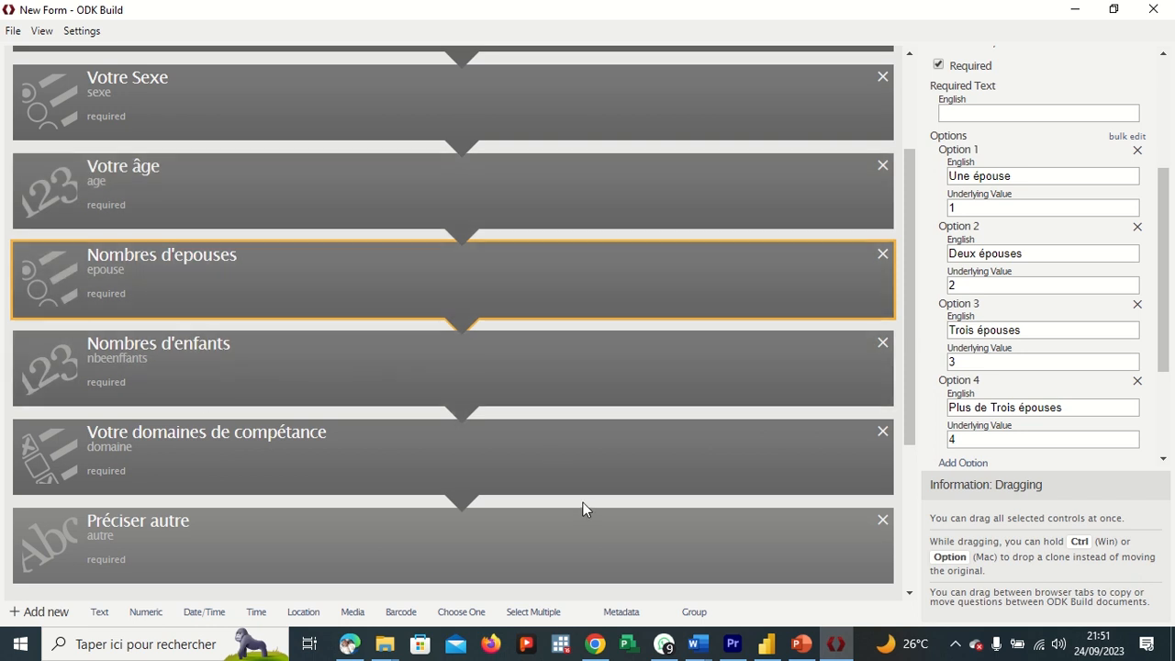
Step: Add a Choose One question at the end of the form and set its data name to "sit"
scroll(840, 332, down, 1)
scroll(840, 325, down, 3)
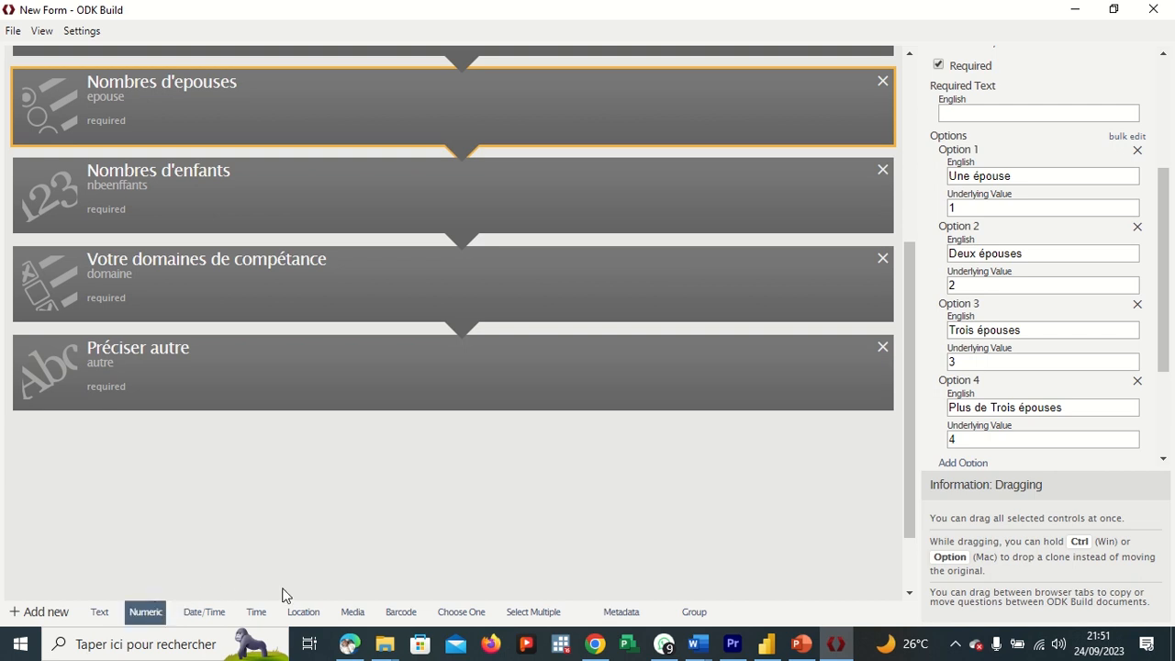
click(476, 612)
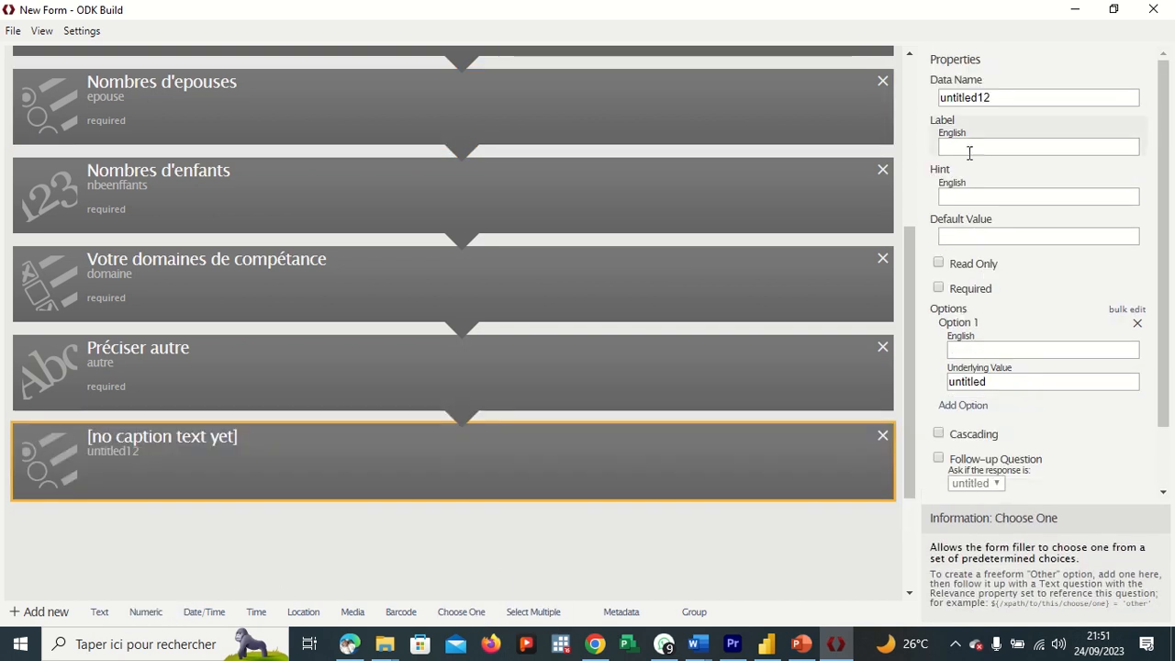
click(1001, 100)
key(BackSpace)
key(BackSpace)
key(BackSpace)
key(BackSpace)
key(BackSpace)
key(BackSpace)
key(BackSpace)
key(BackSpace)
key(BackSpace)
key(BackSpace)
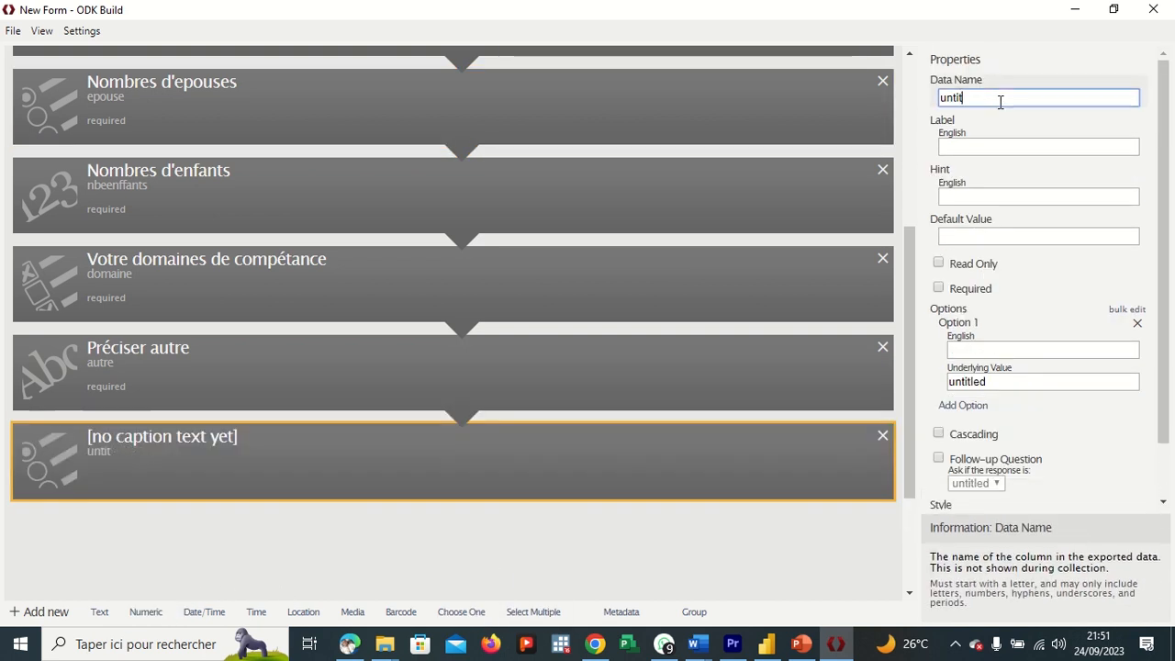
text(S)
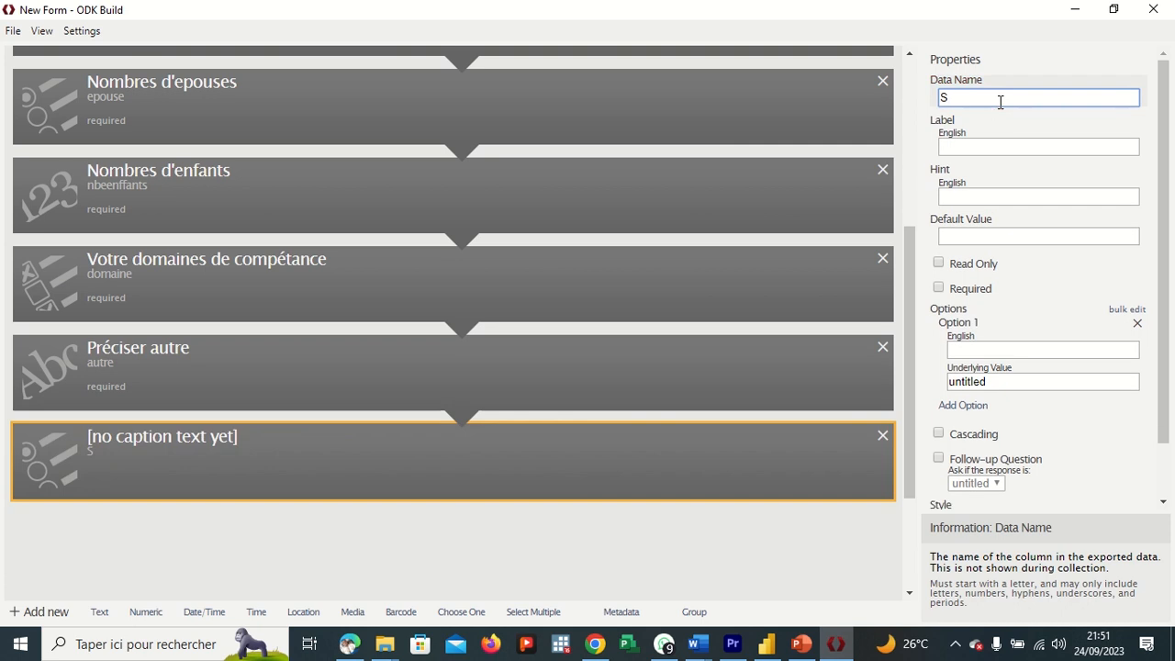
key(BackSpace)
text(sit)
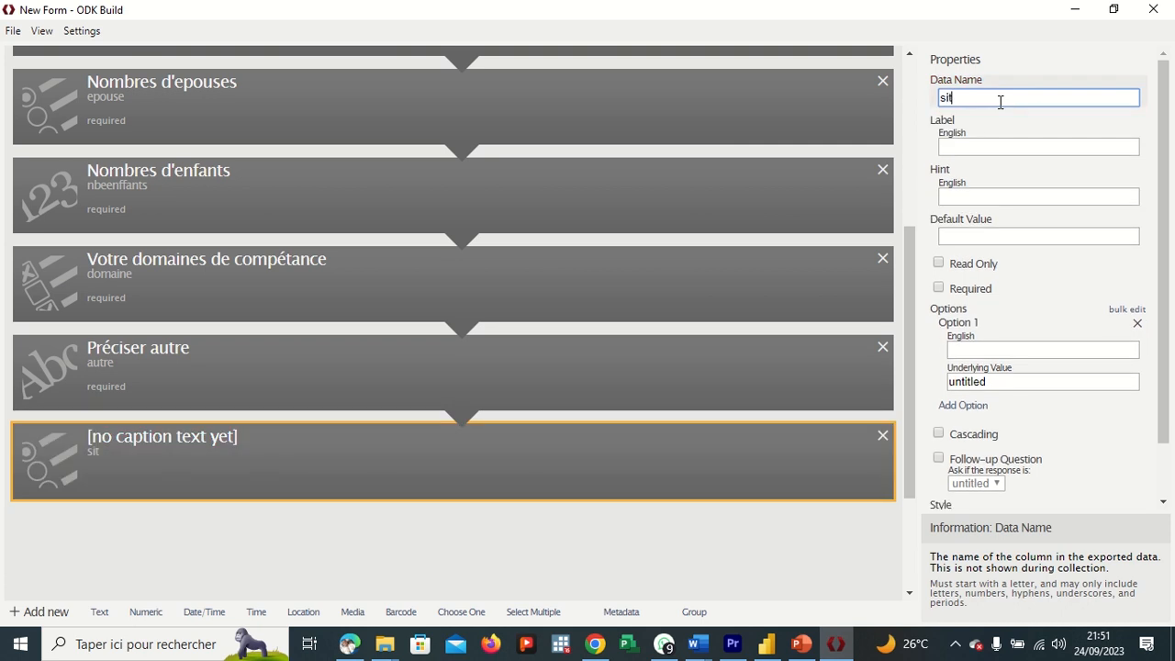
Step: Give the sit question the English label "Situation matrimoniale" and make it required
click(972, 147)
text(S)
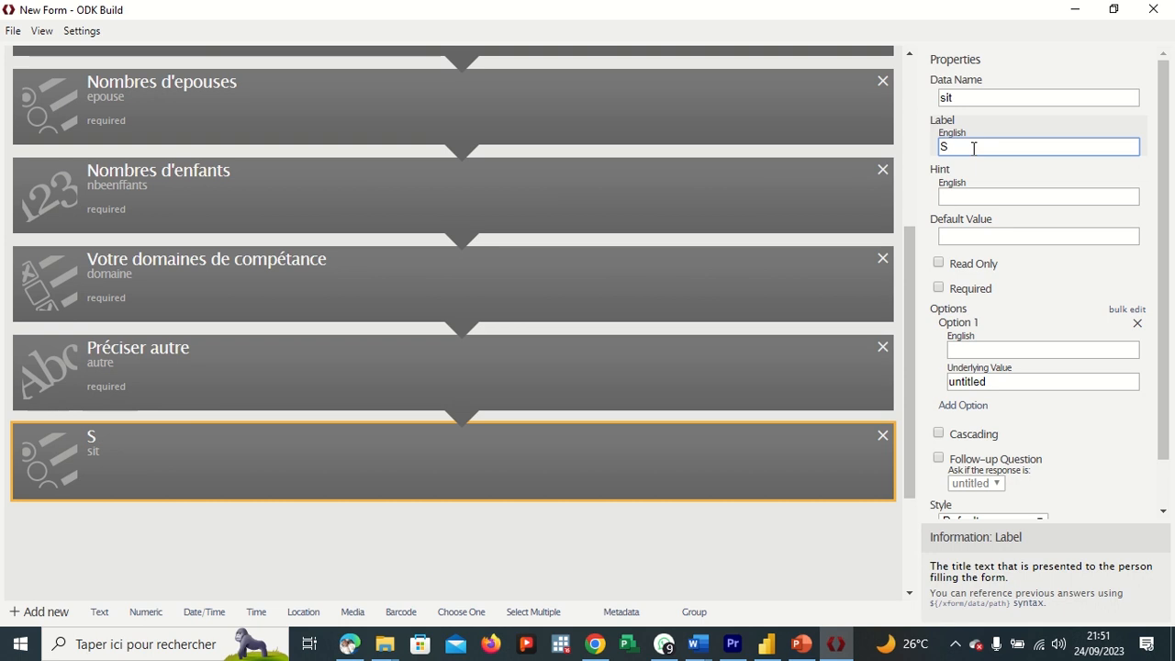
text(ituation matrimon)
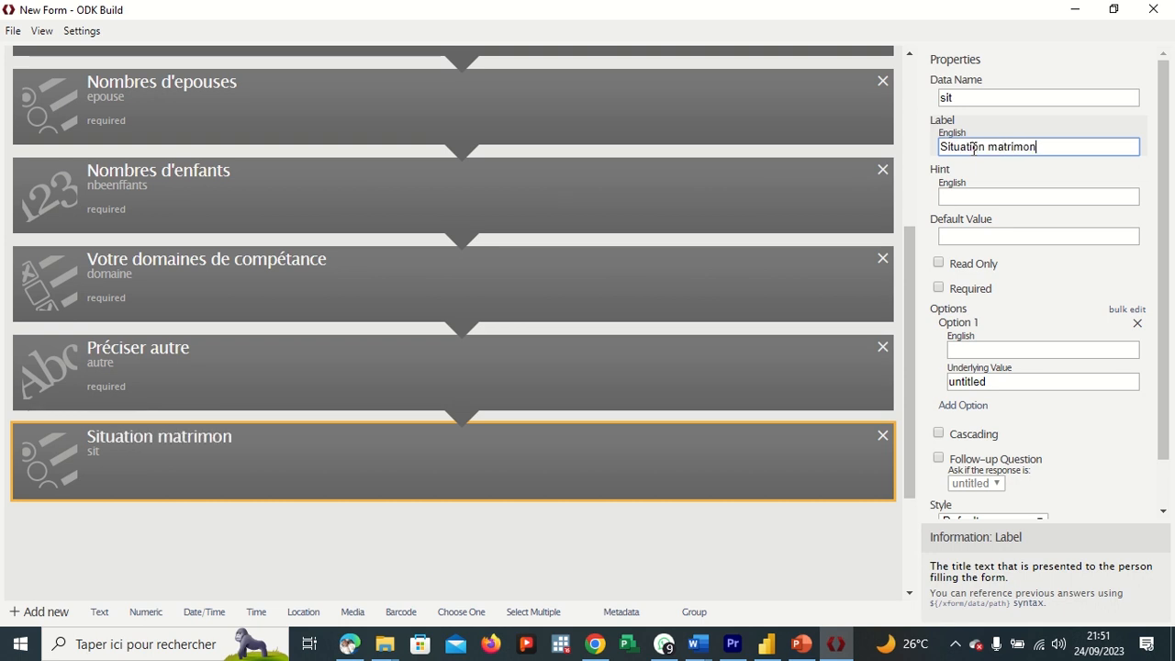
text(ale)
key(BackSpace)
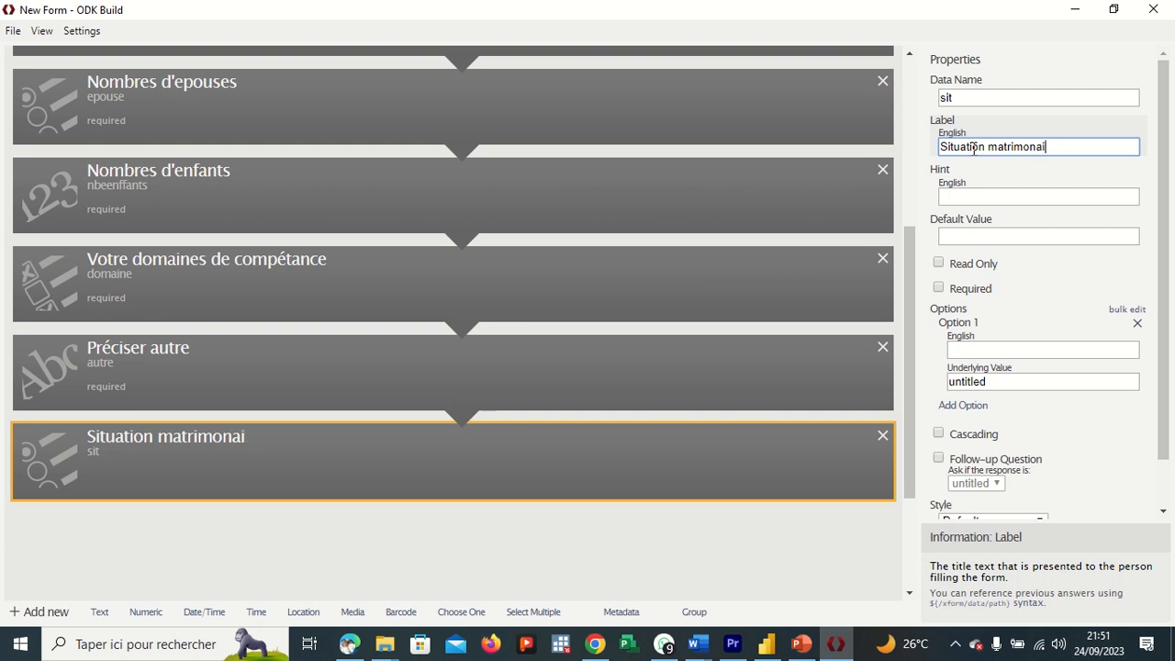
key(BackSpace)
key(BackSpace)
text(iale)
click(967, 195)
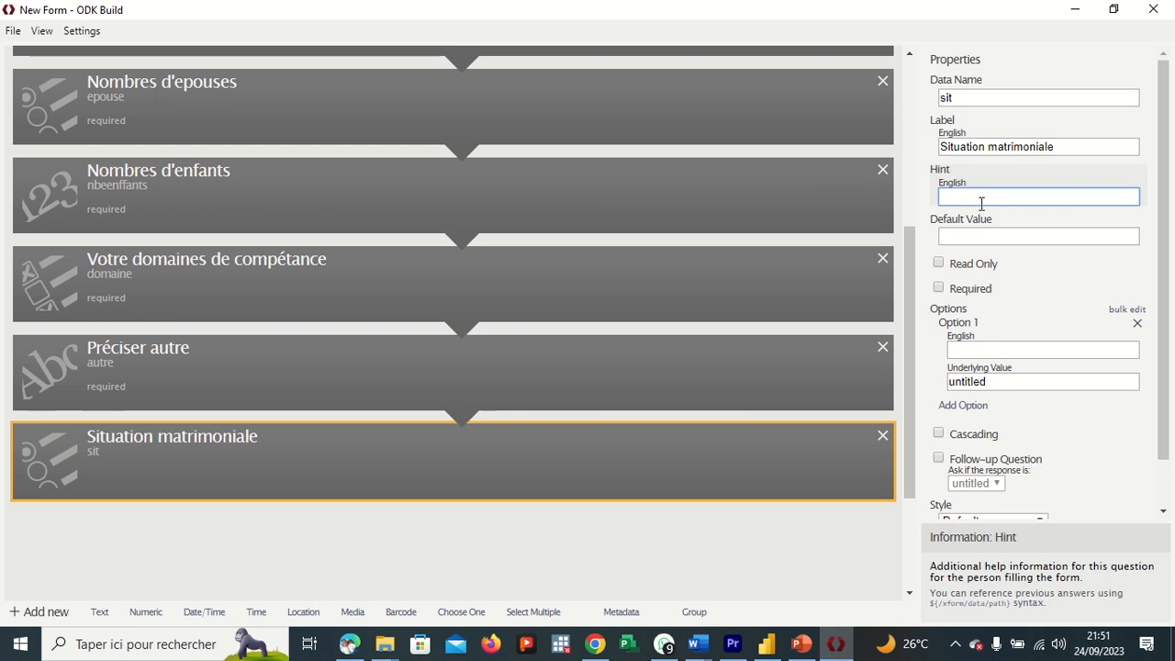
click(938, 288)
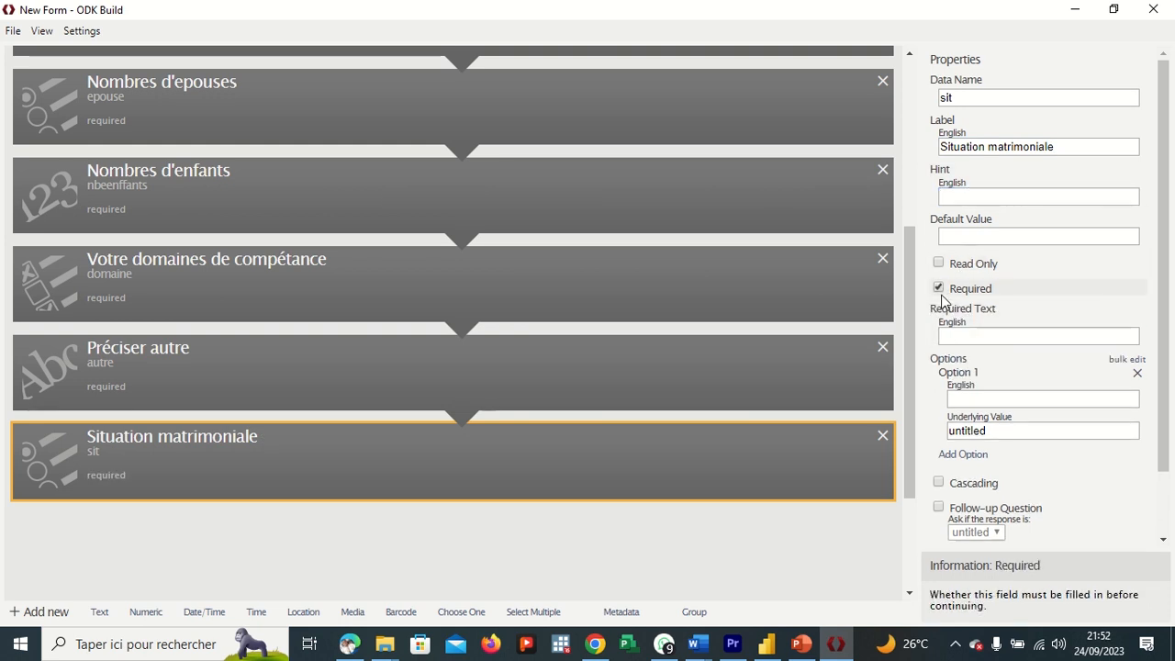
Step: Fill in the sit question's first option with the English text "Célibataire" and underlying value 1
click(971, 395)
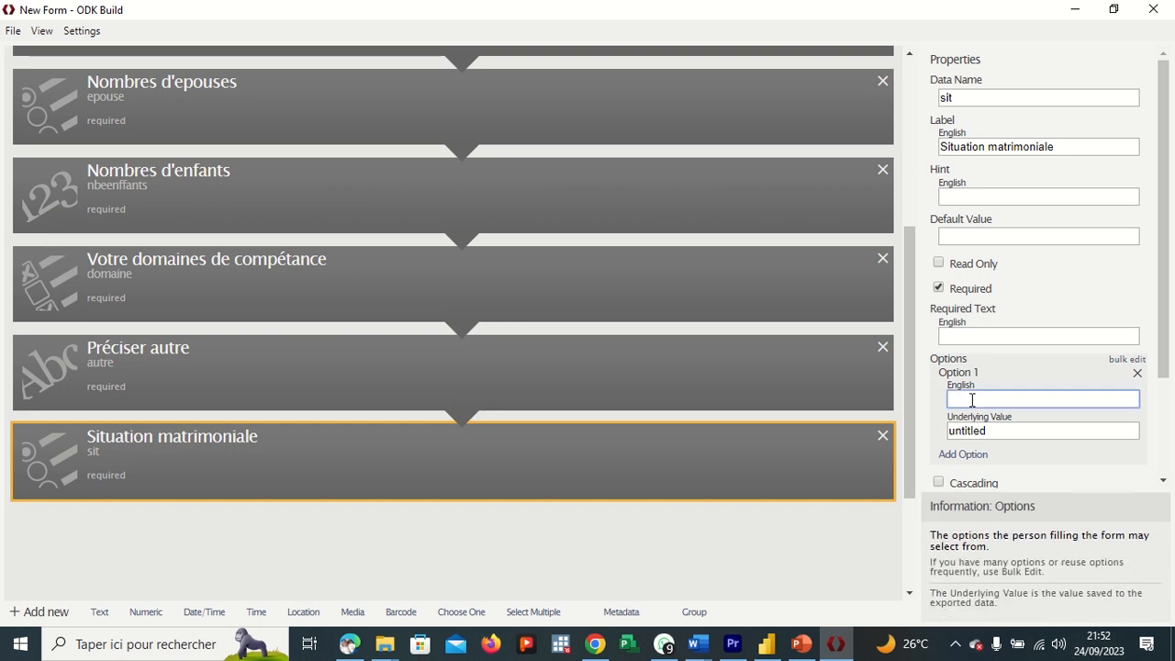
text(Célibataire)
click(987, 431)
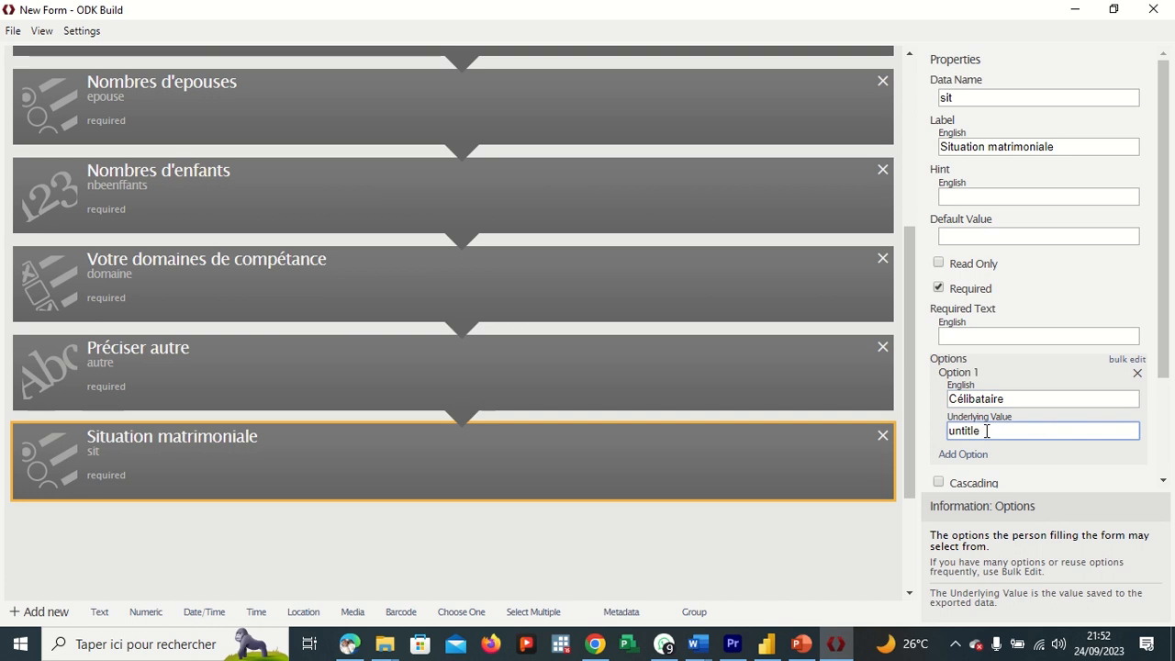
key(ctrl+a)
key(BackSpace)
text(1)
Step: Add a second option to the sit question with the English text "Marié" and underlying value 2
click(975, 454)
click(982, 472)
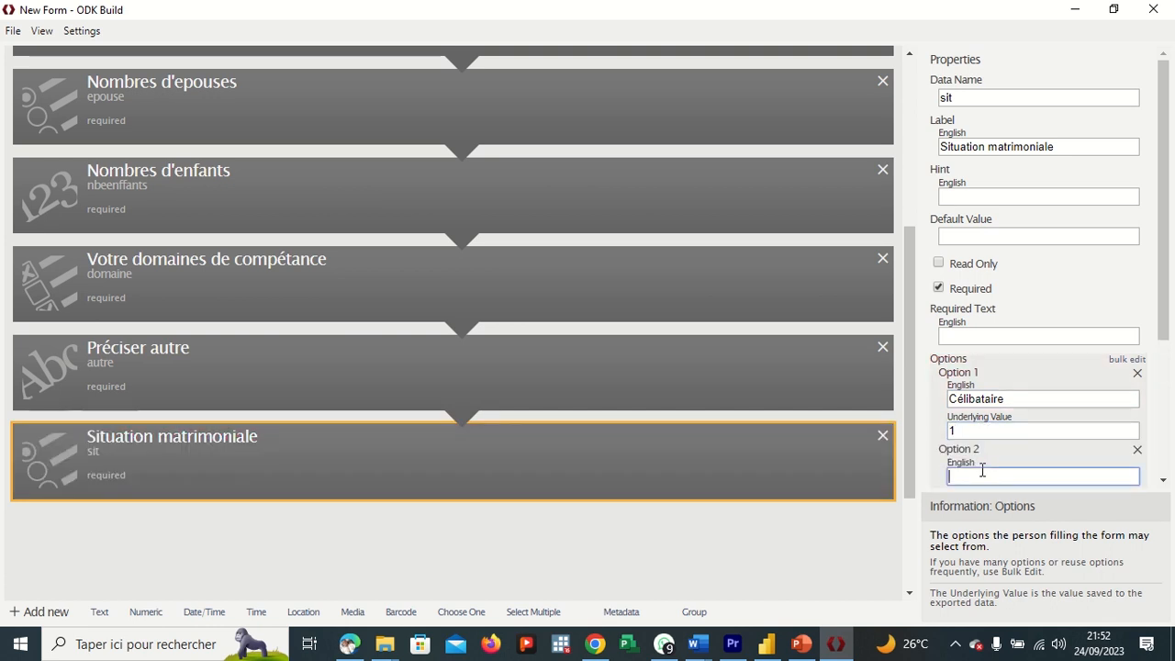
text(Marié)
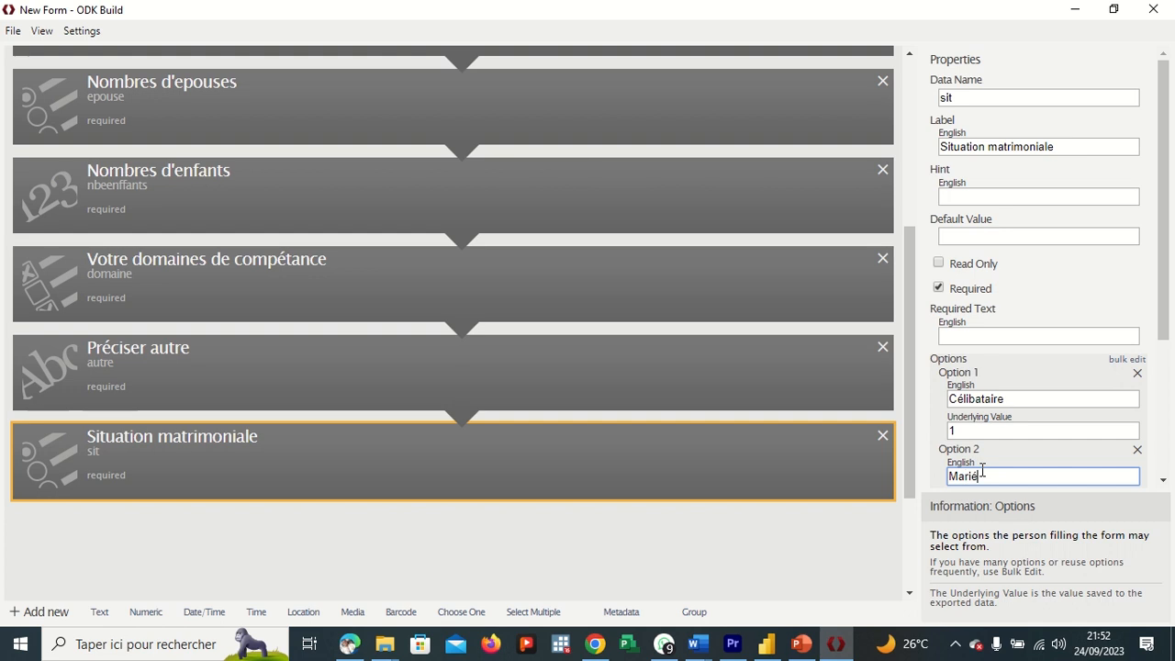
scroll(1015, 459, down, 1)
click(999, 388)
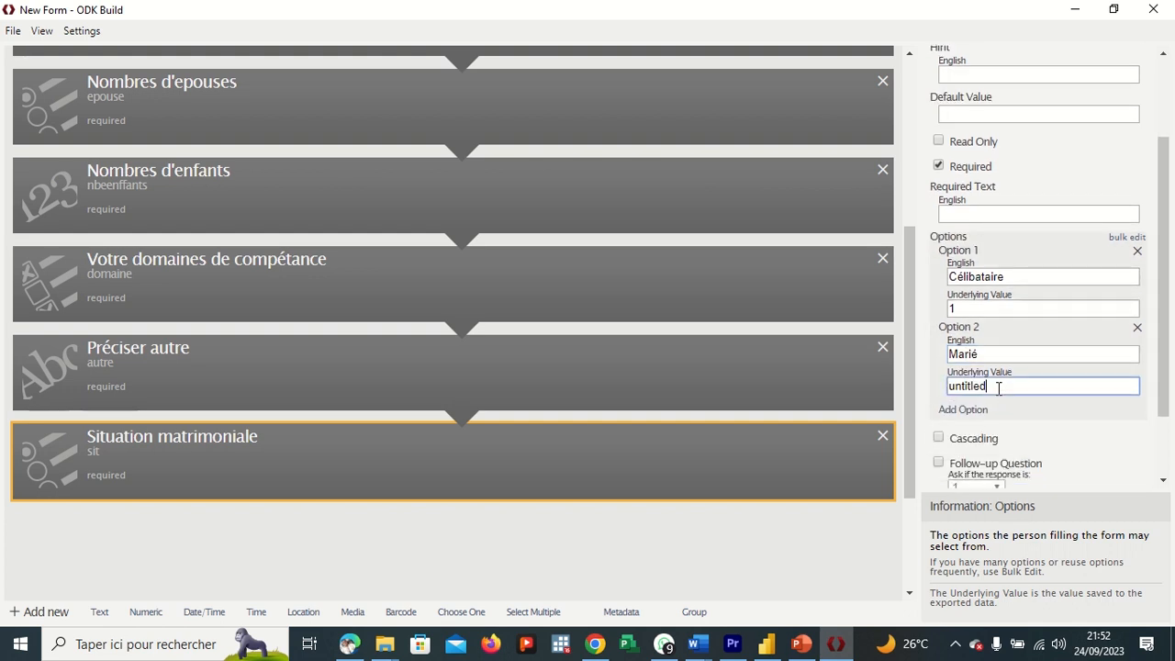
key(BackSpace)
key(BackSpace)
key(BackSpace)
key(BackSpace)
key(BackSpace)
key(BackSpace)
key(BackSpace)
key(BackSpace)
text(2)
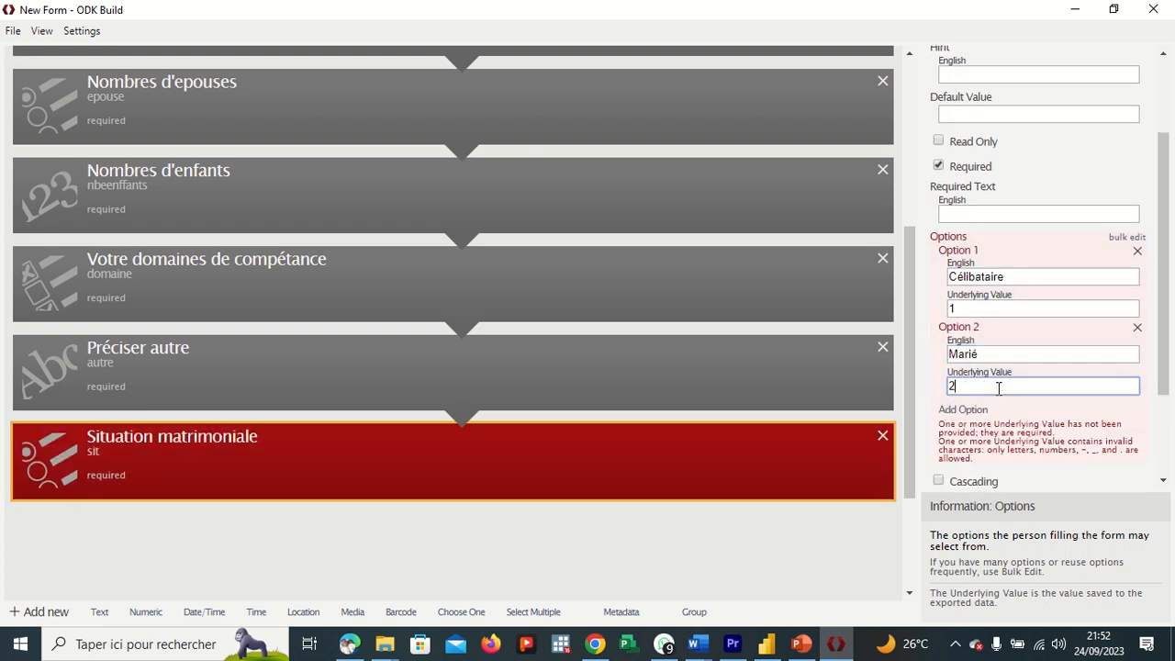
Step: Add a third option to the sit question with the English text "Veuf" and underlying value 3
click(984, 427)
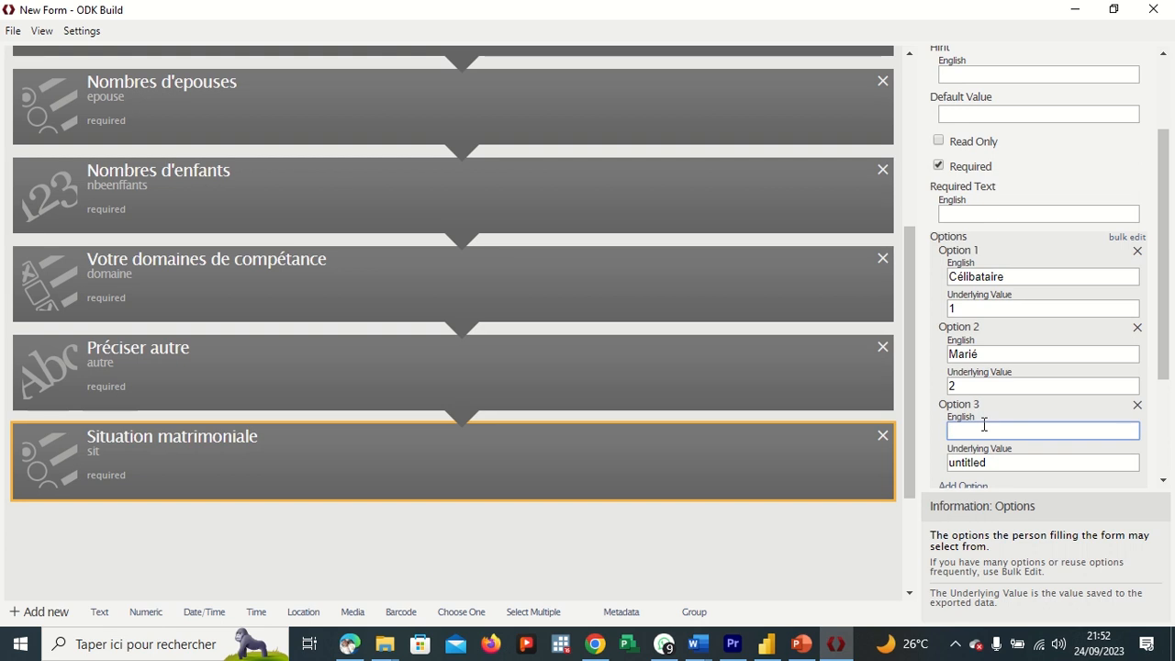
text(Veuf)
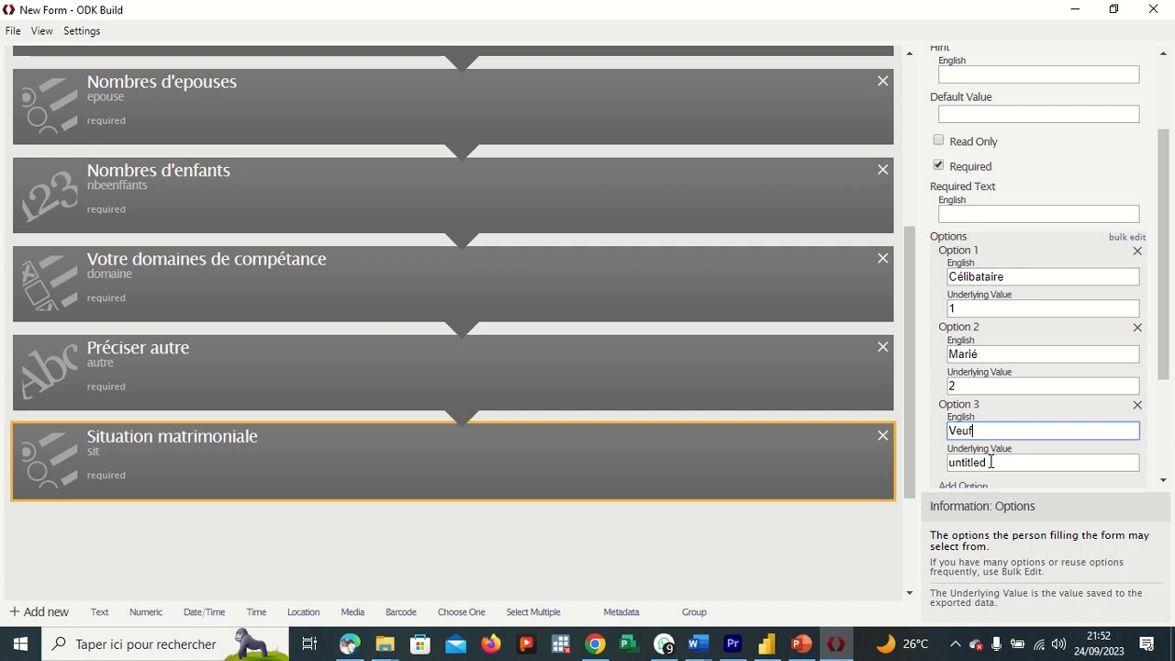
click(991, 462)
key(BackSpace)
key(BackSpace)
key(BackSpace)
key(BackSpace)
key(BackSpace)
key(BackSpace)
key(BackSpace)
key(BackSpace)
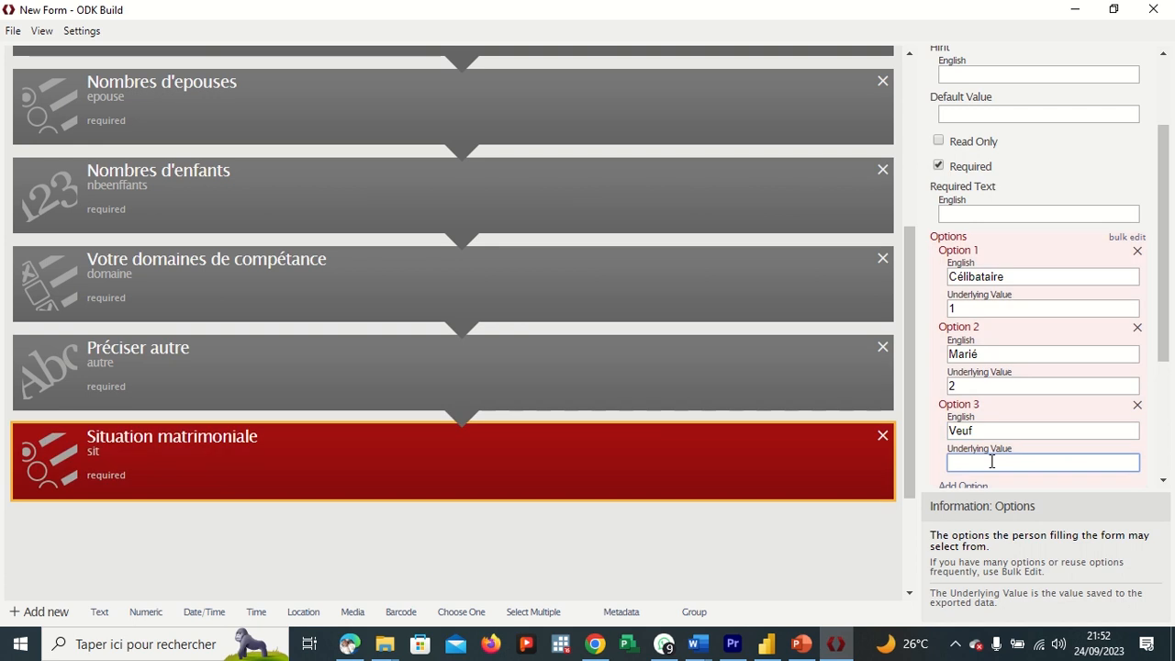
text(3)
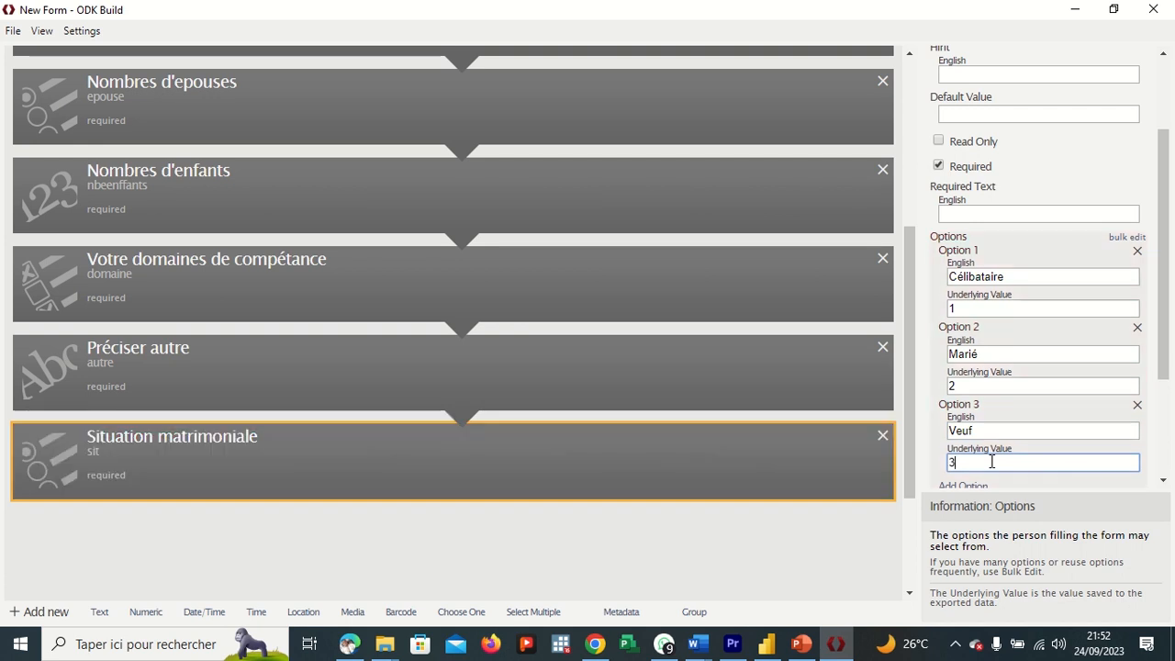
scroll(998, 450, down, 2)
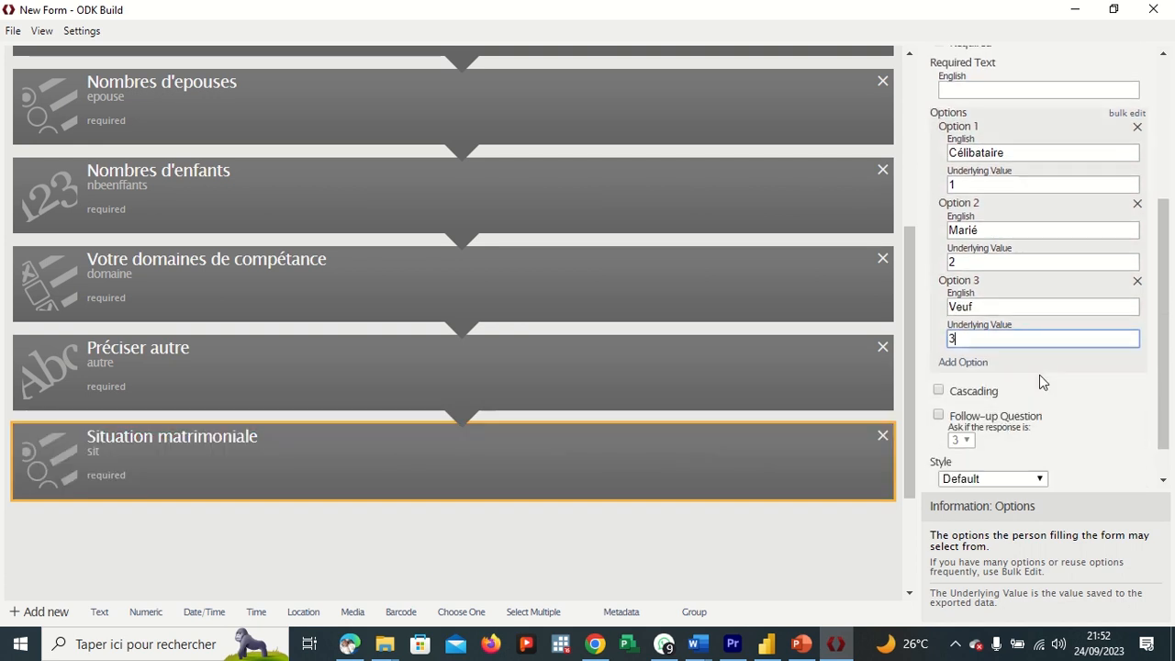
scroll(1039, 374, down, 1)
click(726, 544)
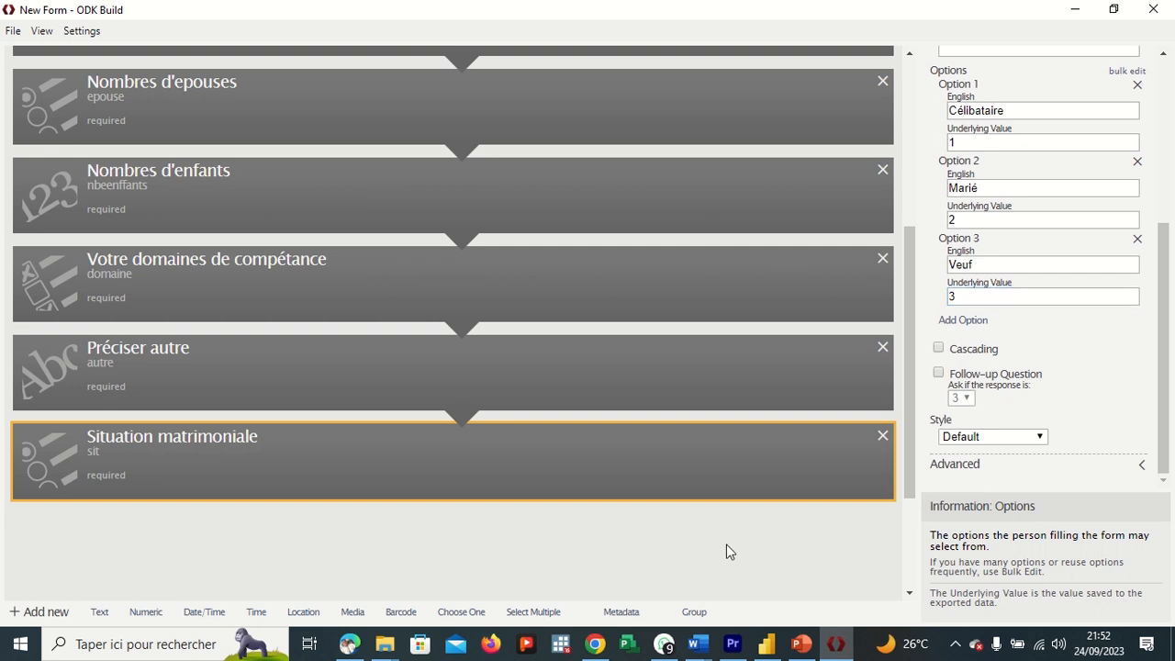
Step: Move the "Situation matrimoniale" question up so it sits between "Votre âge" and "Nombres d'epouses"
scroll(325, 534, up, 1)
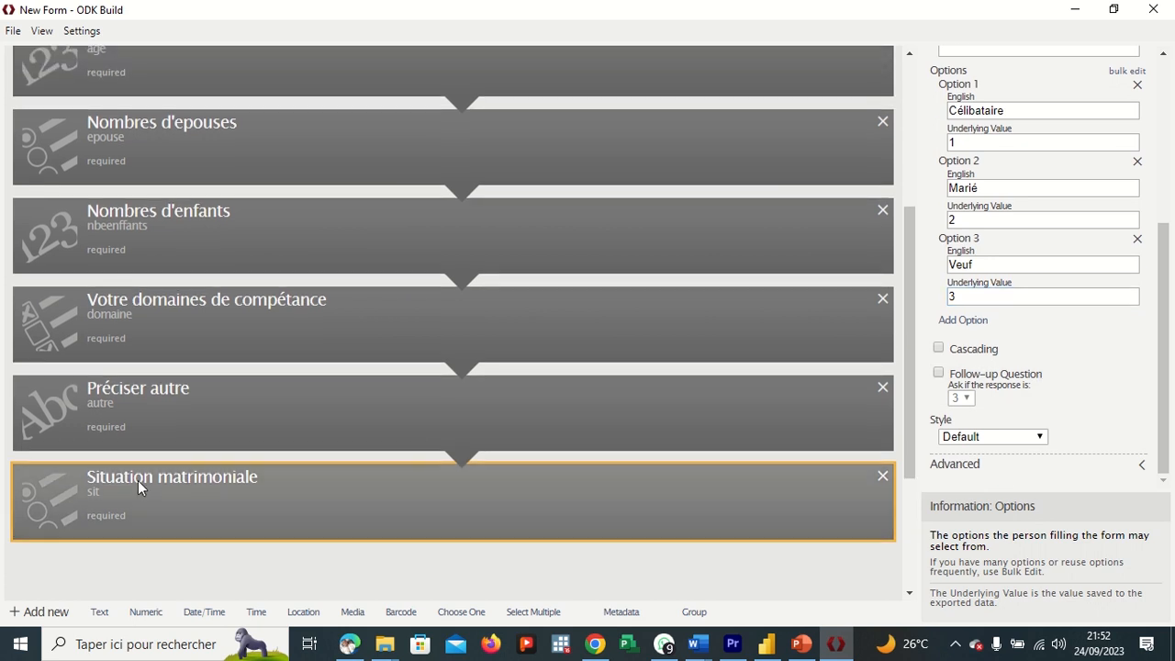
drag(58, 493, 54, 124)
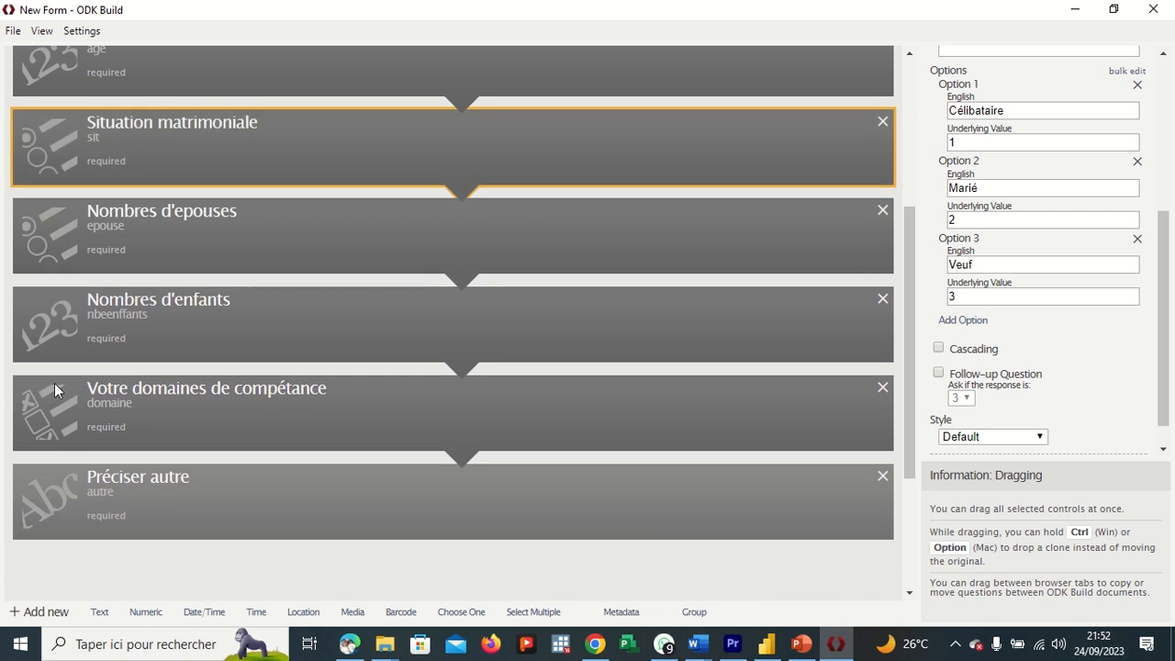
scroll(77, 312, up, 2)
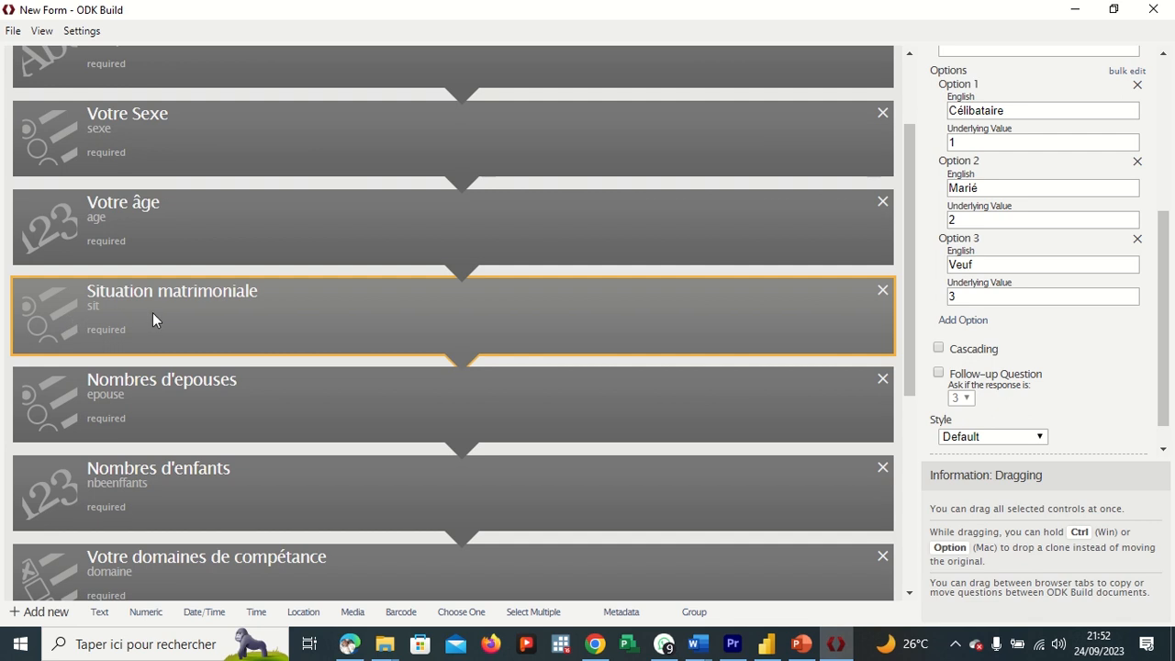
Step: Move the "Nombres d'enfants" question to the end of the form, below "Préciser autre"
scroll(189, 327, down, 3)
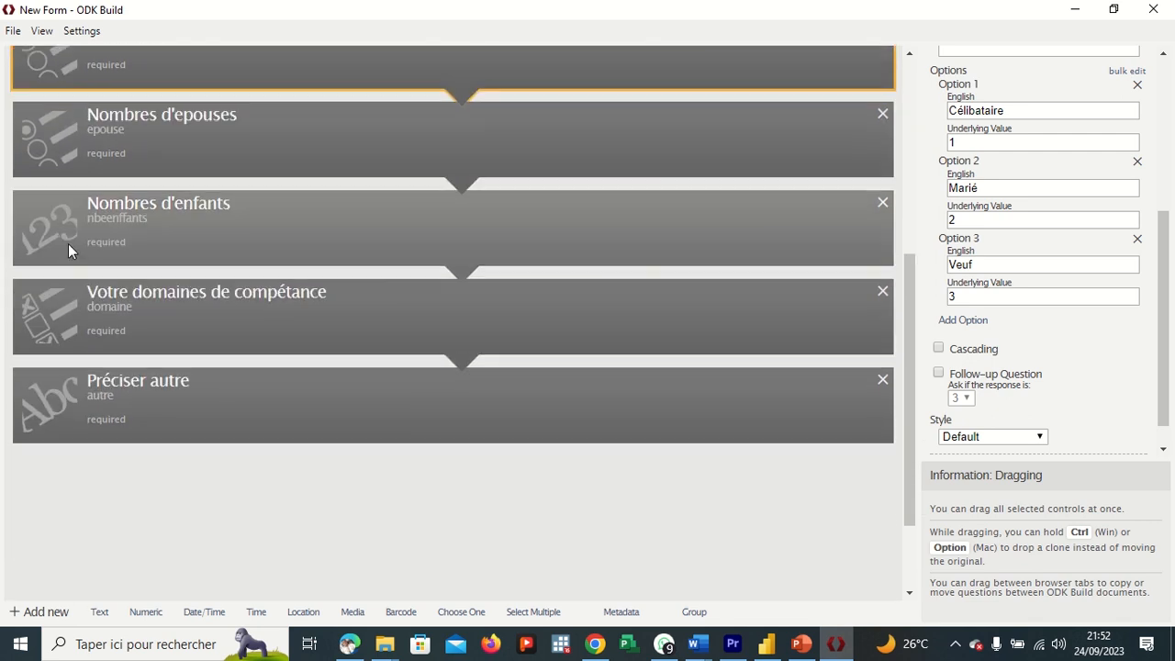
drag(62, 233, 57, 466)
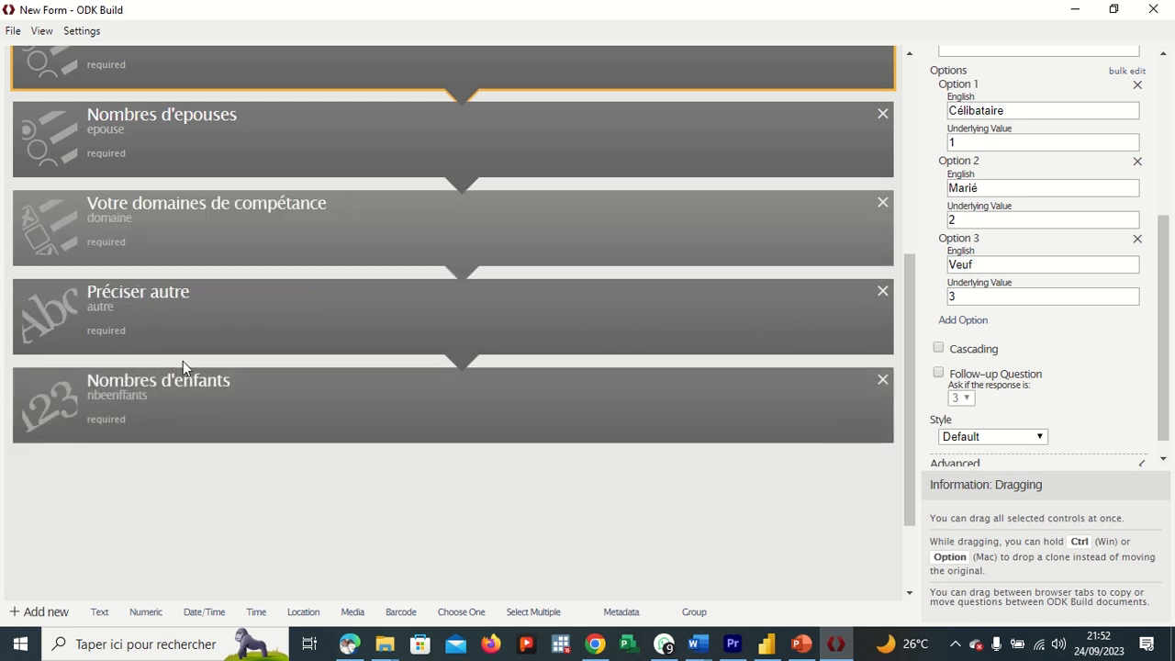
scroll(183, 368, up, 2)
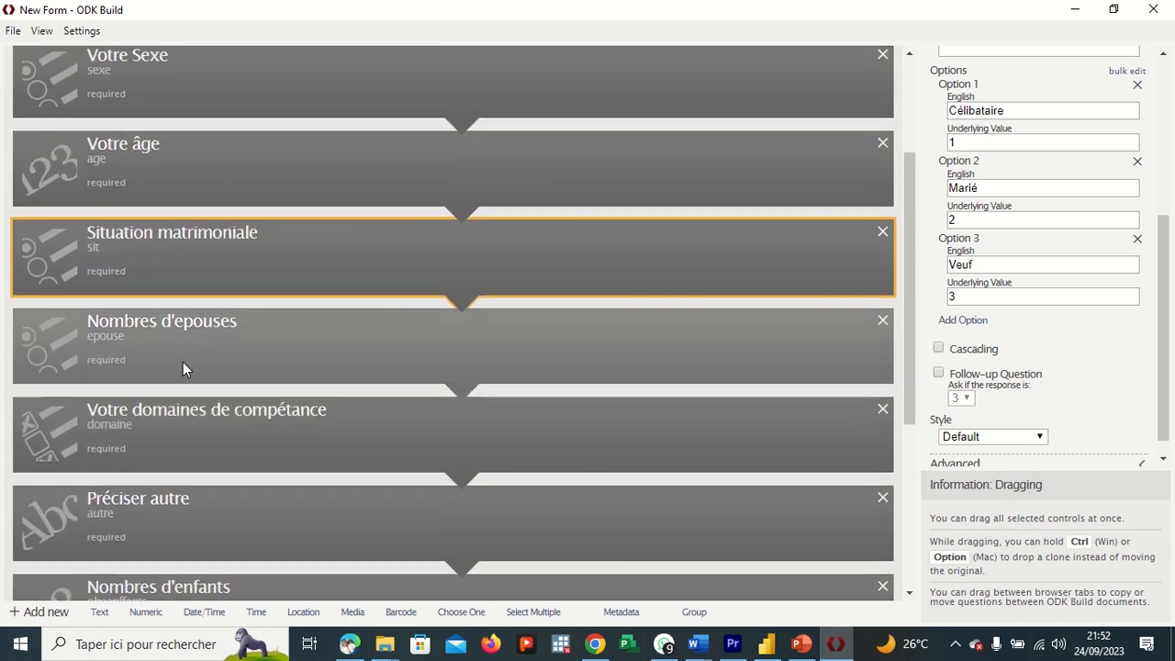
scroll(183, 368, up, 2)
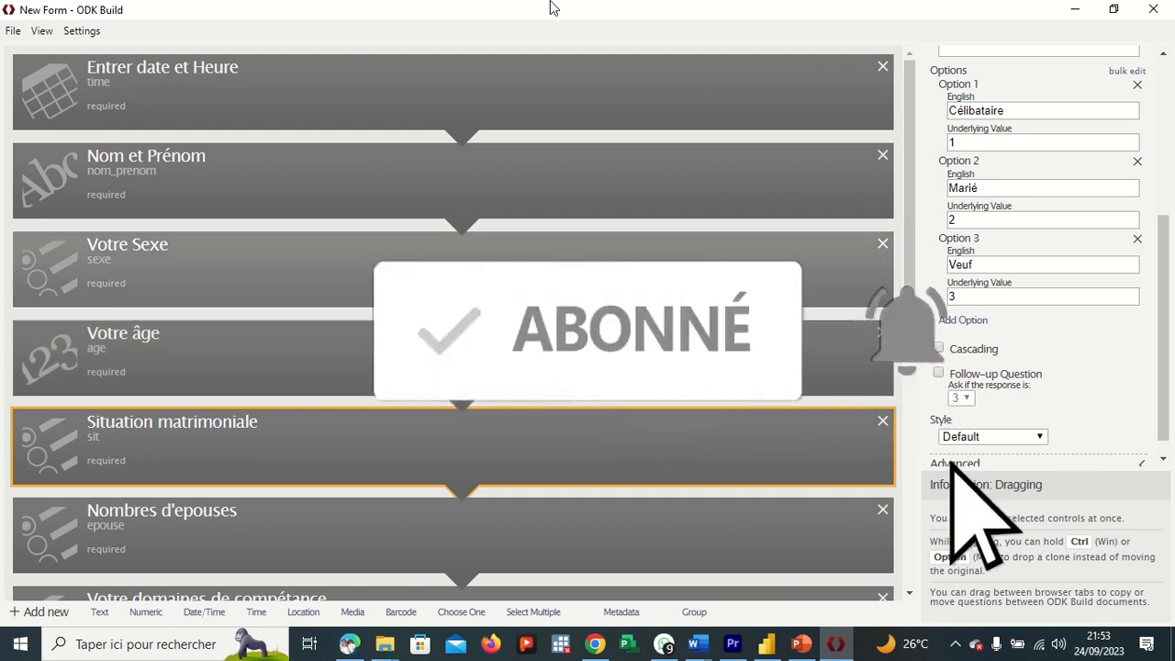
mouse_move(516, 26)
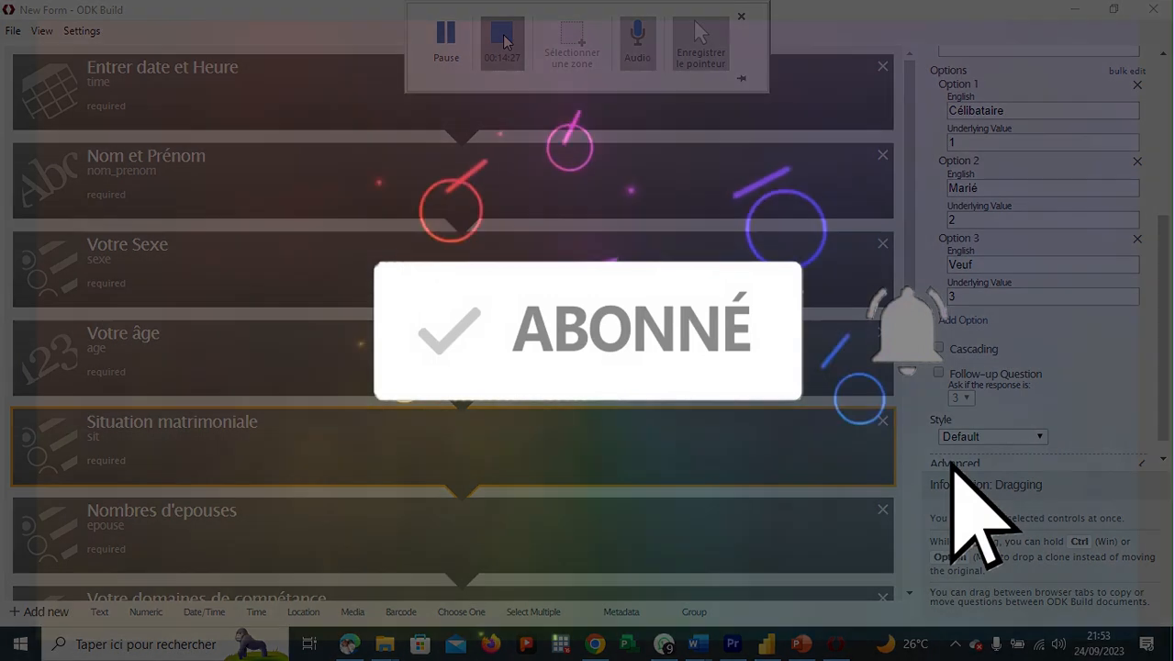